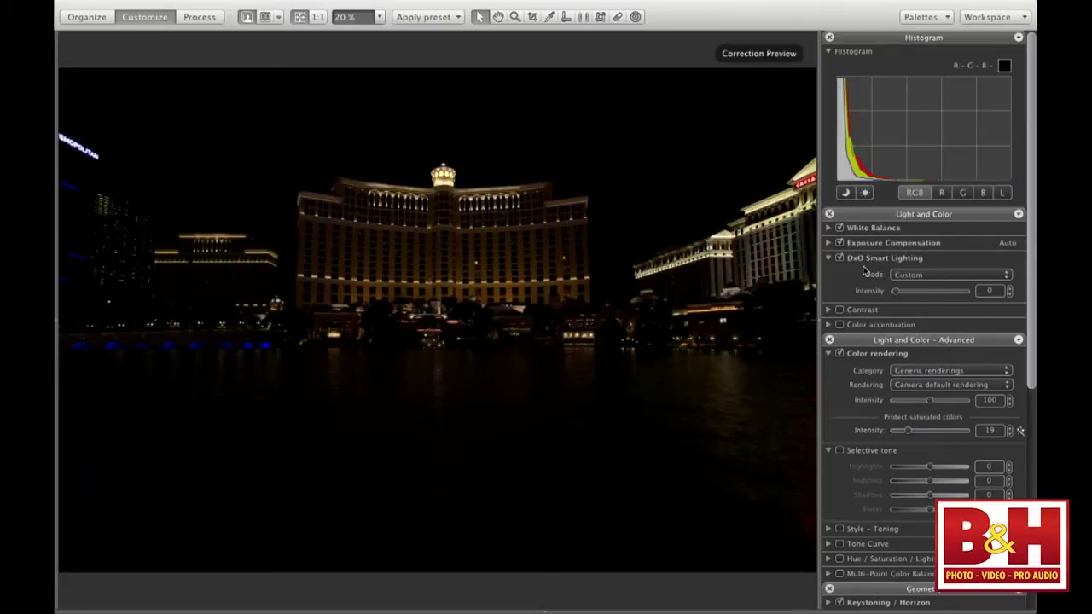
# Step: Apply Medium DxO Smart Lighting to the night hotel photo and raise its intensity to 153
pyautogui.click(927, 282)
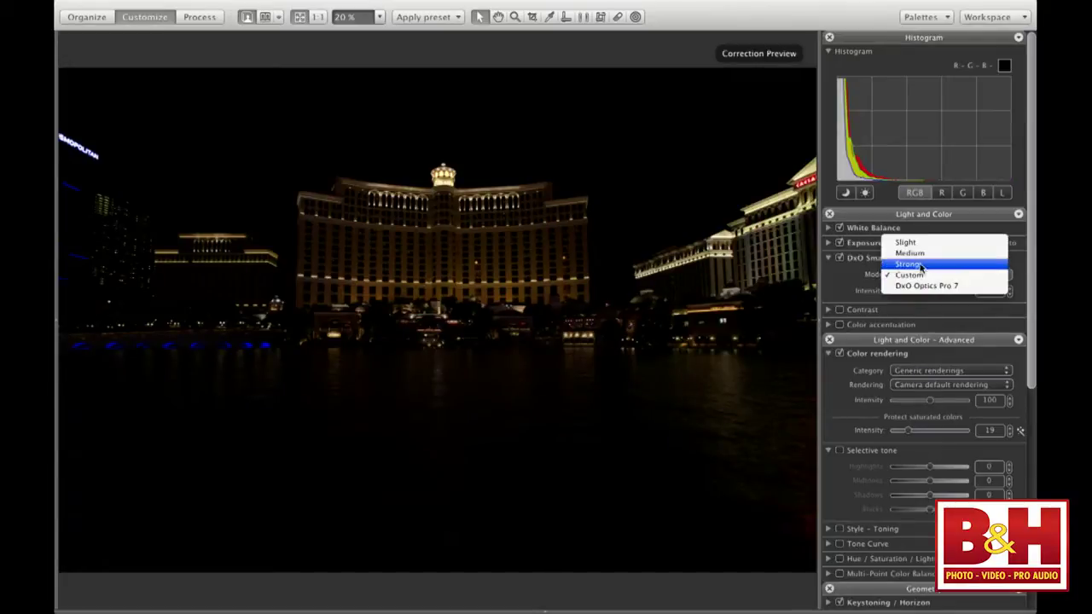
pyautogui.click(916, 255)
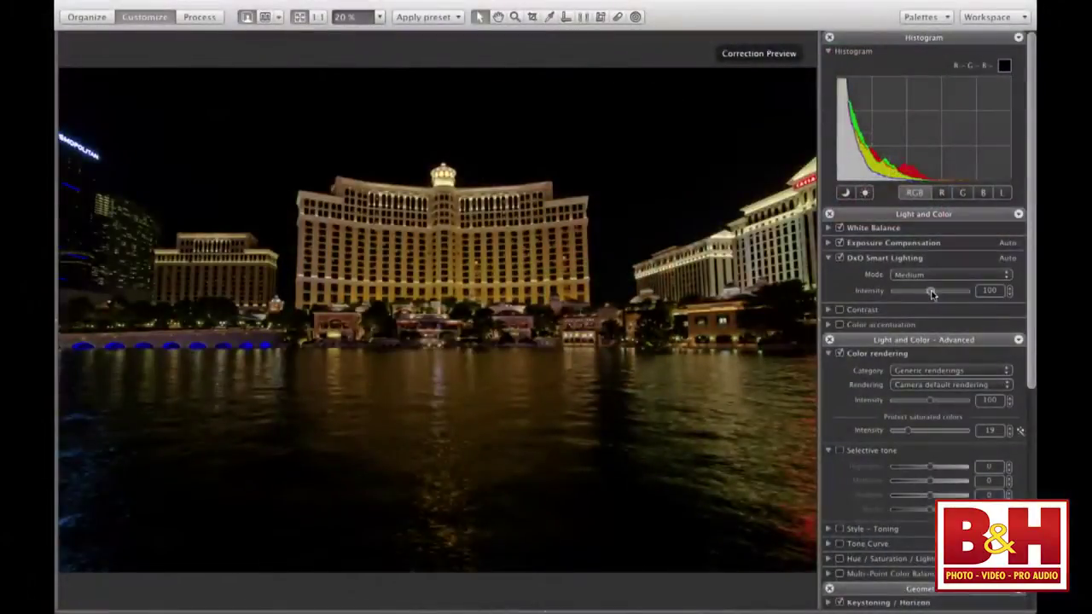
pyautogui.moveTo(931, 294); pyautogui.dragTo(952, 295)
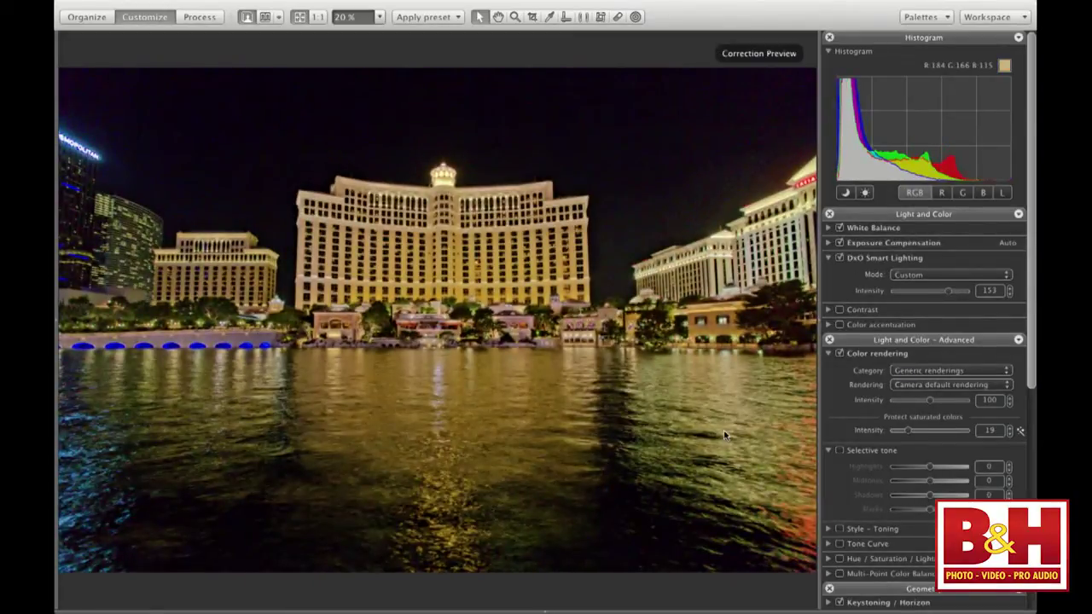
# Step: Compare the corrected night photo with the as-shot version, both in the single view and side by side
pyautogui.click(505, 367)
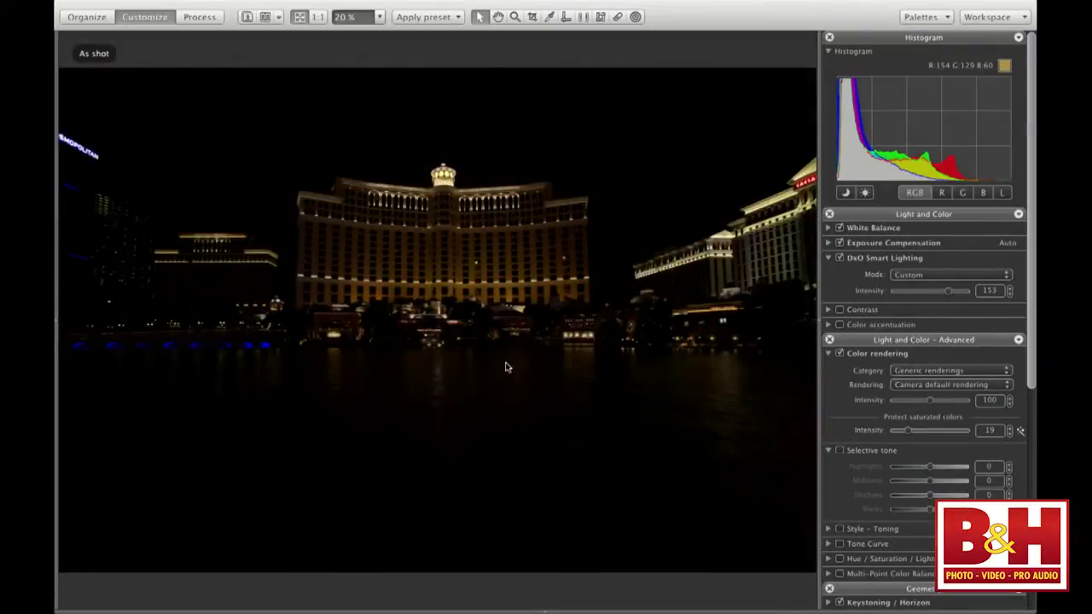
pyautogui.click(505, 367)
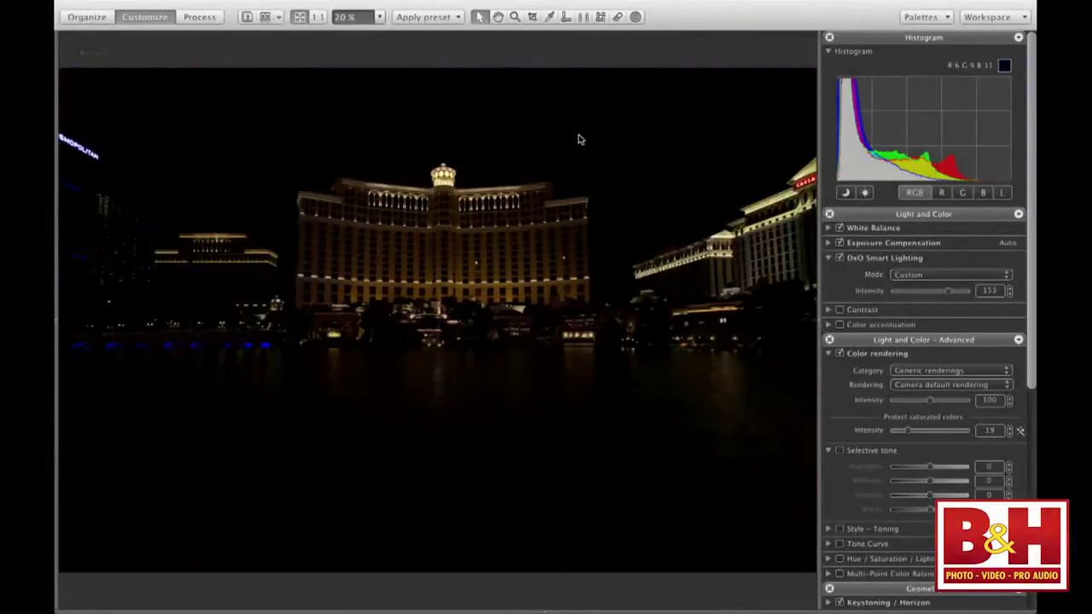
pyautogui.press('d')
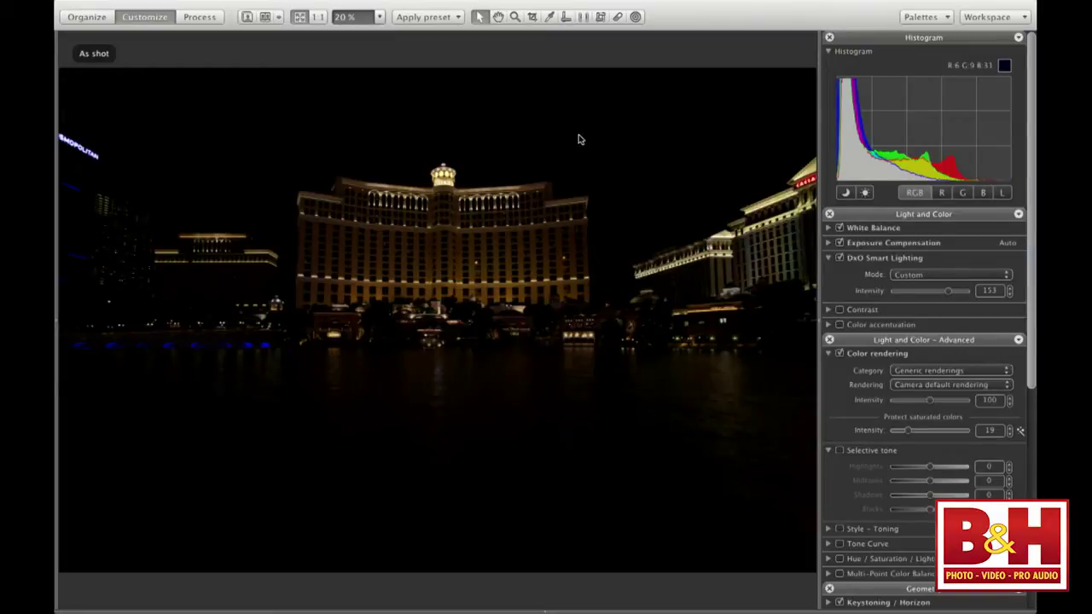
pyautogui.press('d')
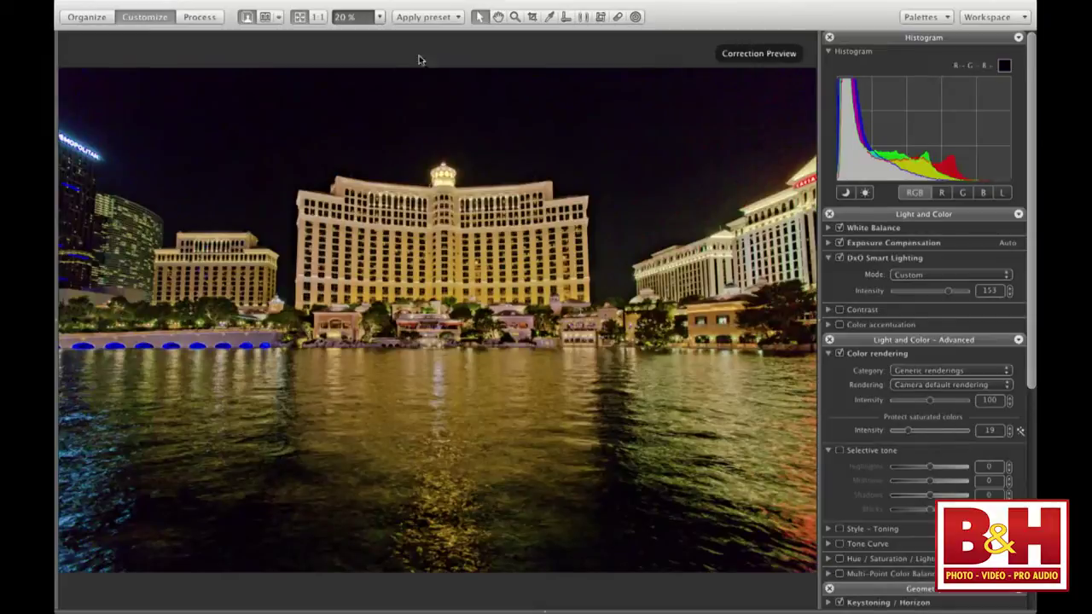
pyautogui.click(266, 17)
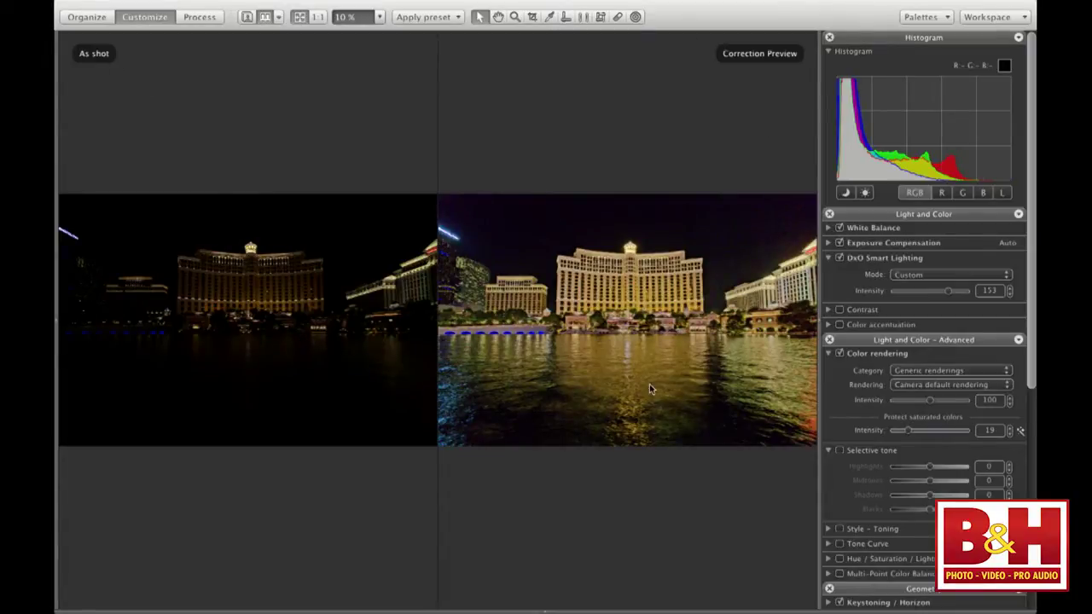
pyautogui.click(246, 17)
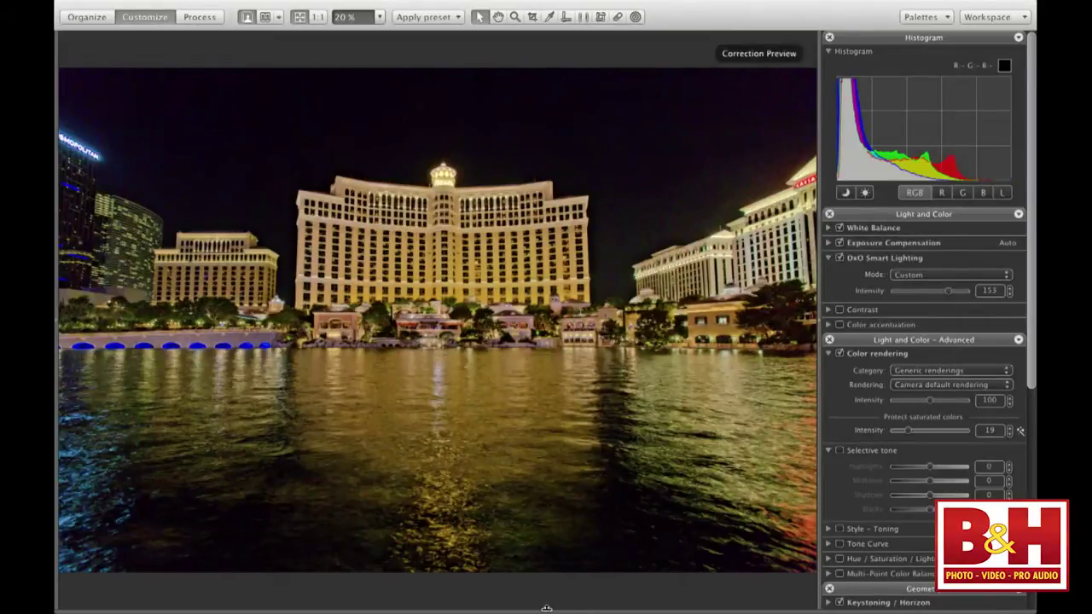
# Step: Open the fountain image 2.CR2 and set its DxO Smart Lighting intensity to 200
pyautogui.click(547, 609)
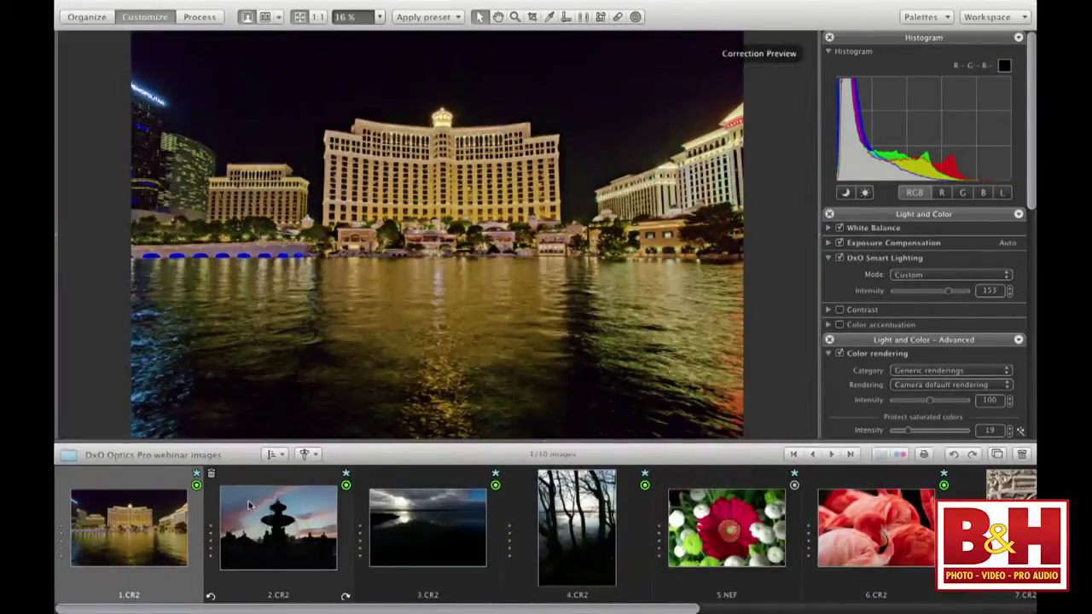
pyautogui.click(274, 527)
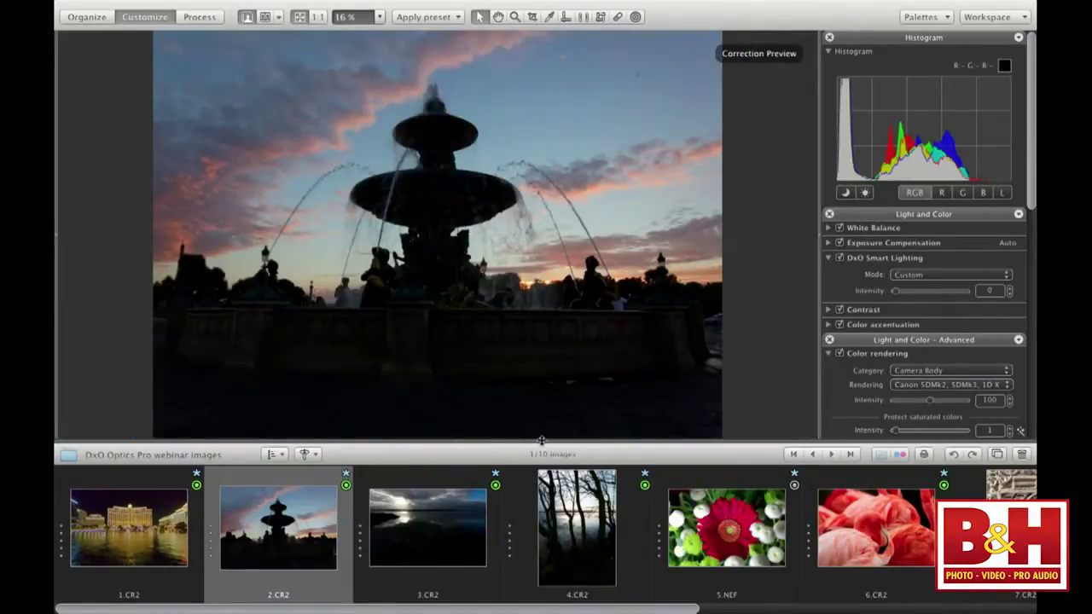
pyautogui.click(541, 440)
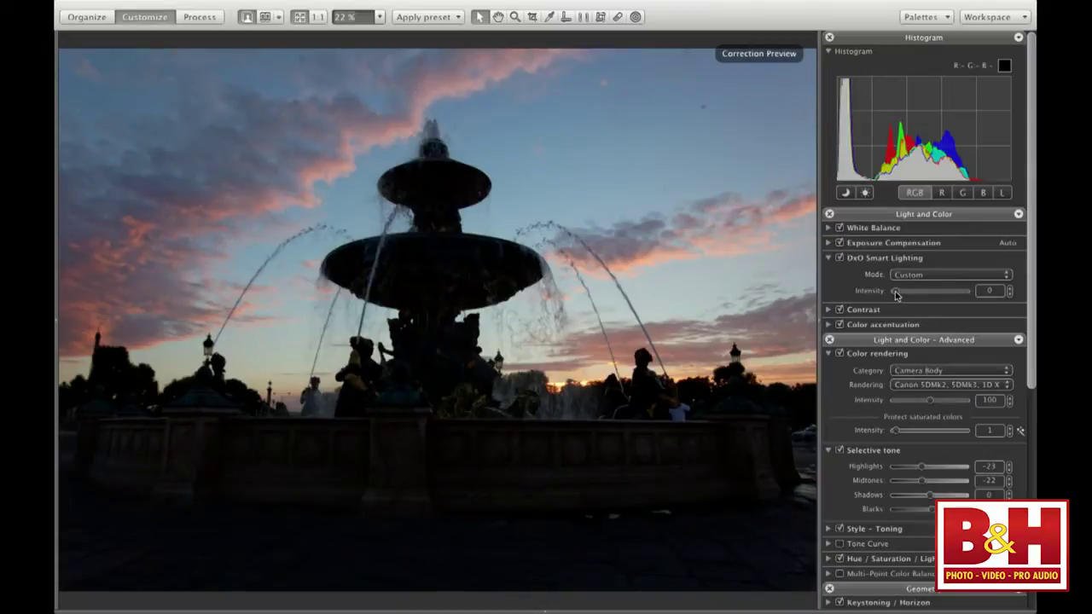
pyautogui.moveTo(895, 291); pyautogui.dragTo(968, 291)
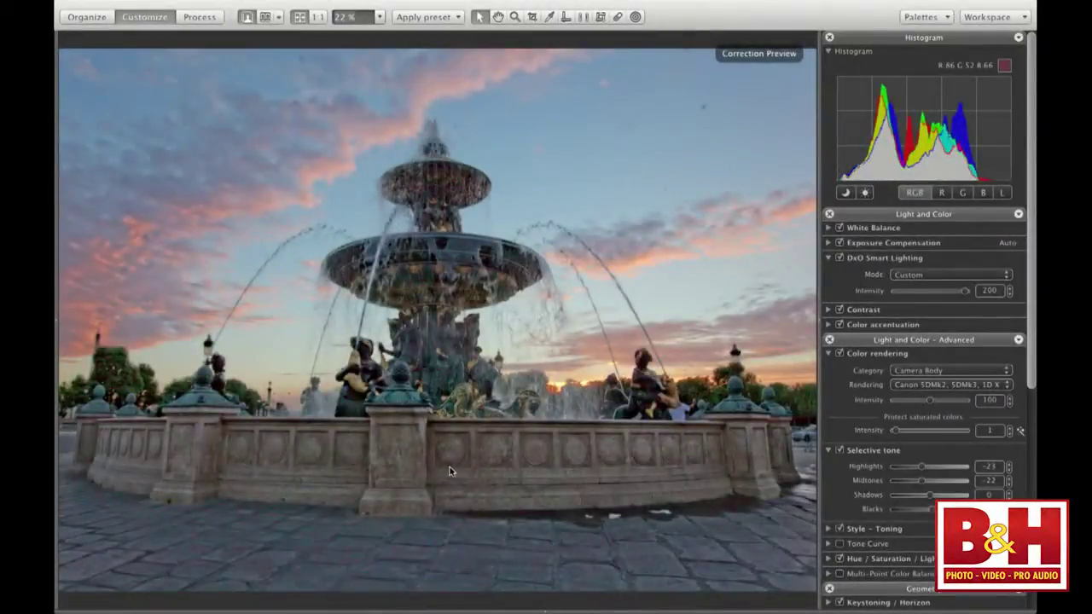
# Step: Compare the corrected fountain photo with its as-shot version several times
pyautogui.click(452, 491)
pyautogui.click(451, 488)
pyautogui.click(451, 488)
pyautogui.click(452, 491)
pyautogui.click(452, 491)
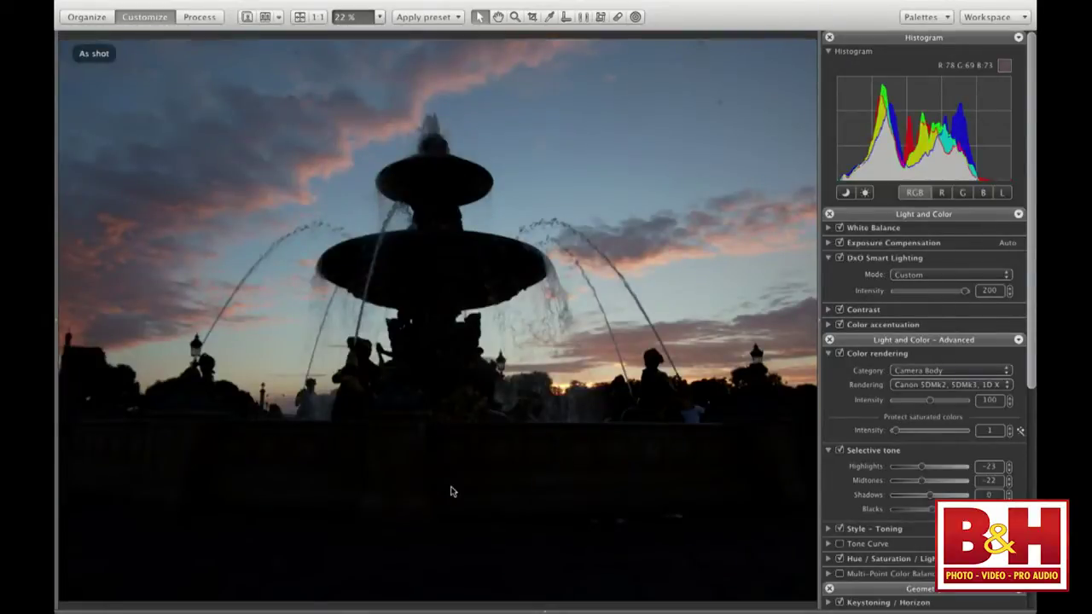
pyautogui.click(452, 492)
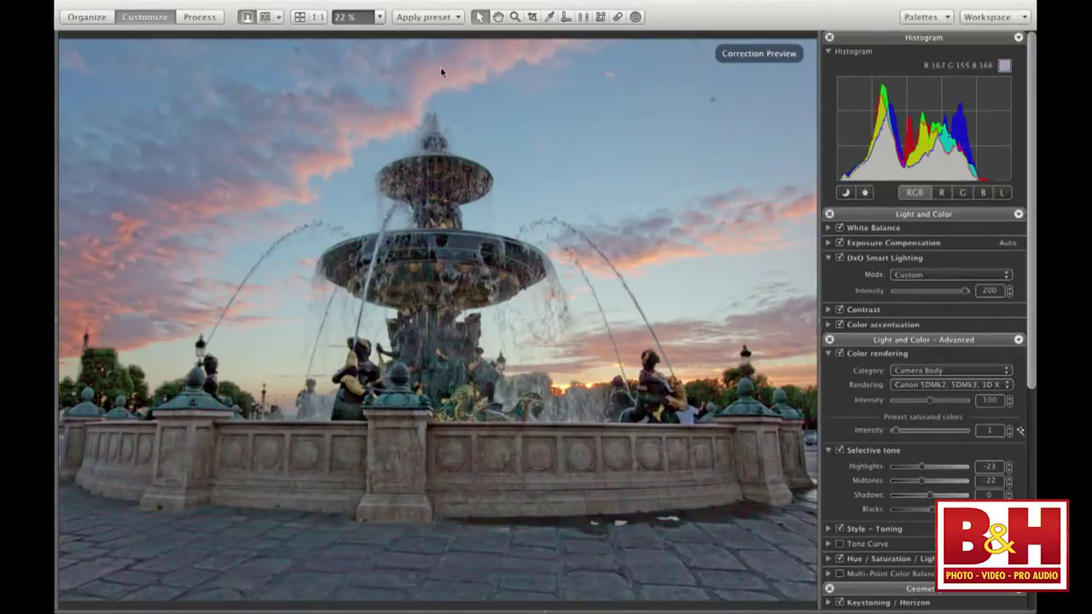
# Step: Look through the available presets, including HDR (Single Shot), and set the DxO Smart Lighting intensity to 165
pyautogui.click(437, 17)
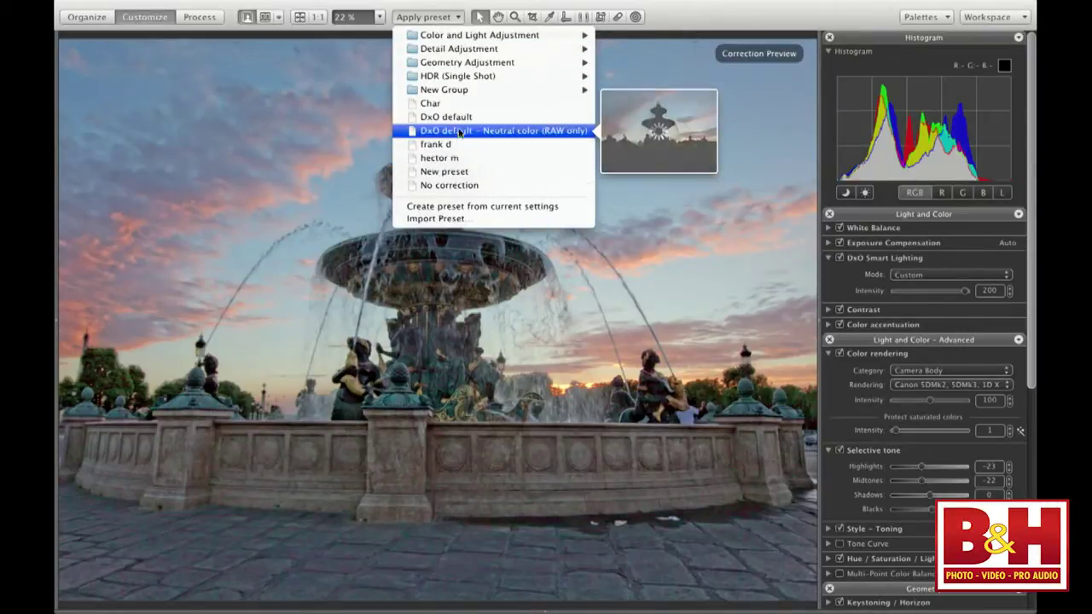
pyautogui.moveTo(450, 81)
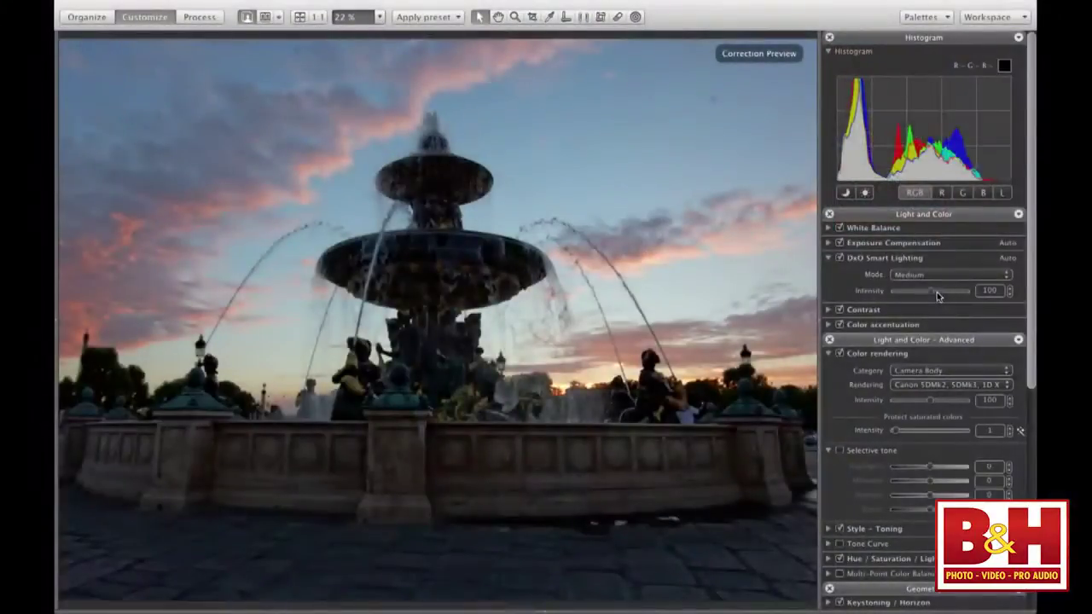
pyautogui.moveTo(936, 292); pyautogui.dragTo(950, 300)
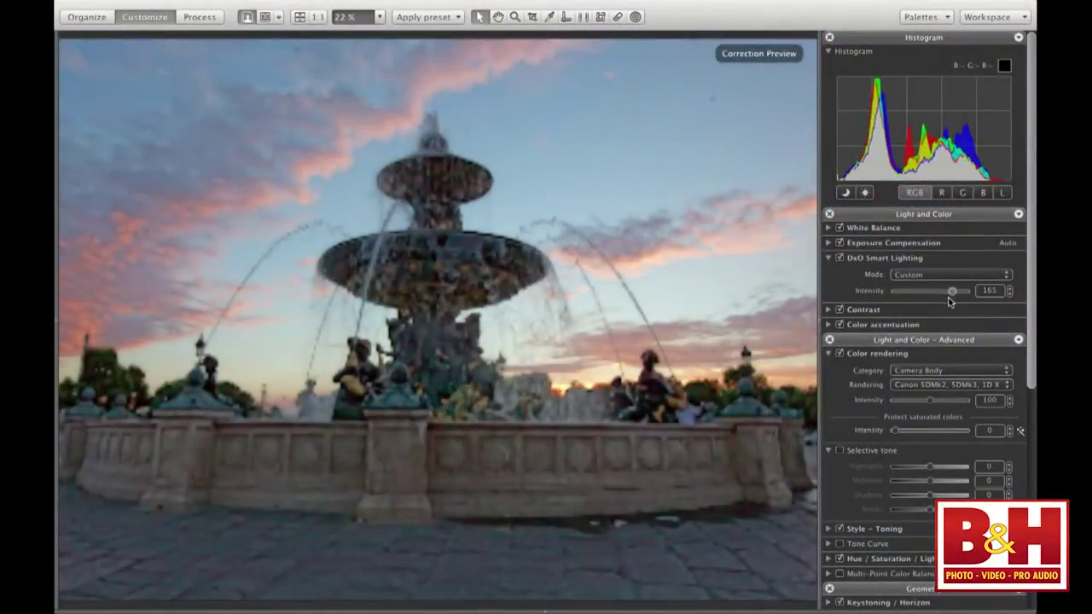
# Step: Set the Camera Body color rendering to Canon 5DMk2, 5DMk3, 1D X and the saturated color protection intensity to 100
pyautogui.click(941, 372)
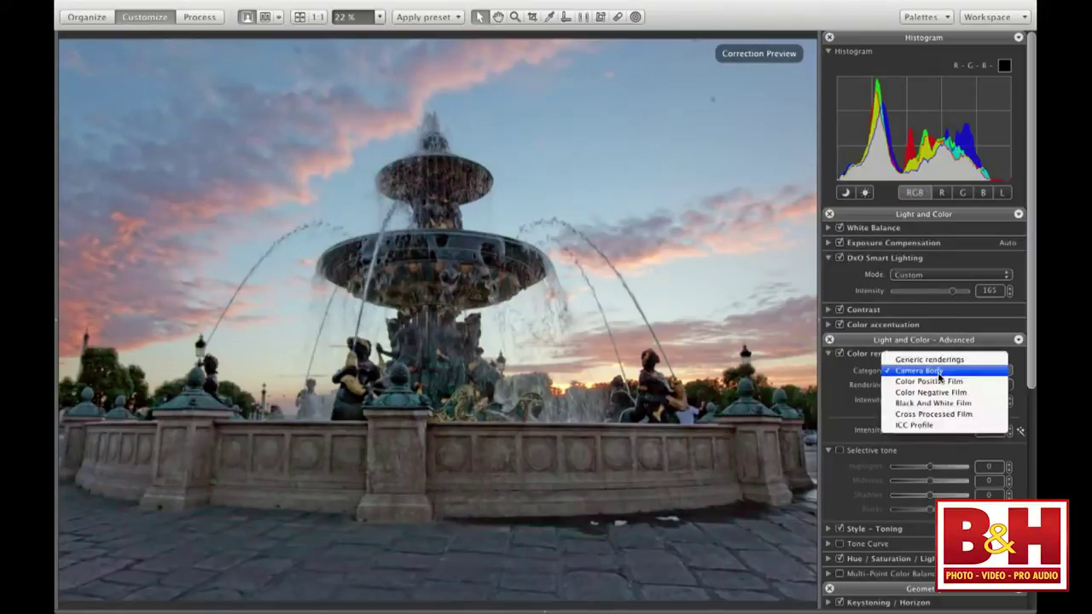
pyautogui.click(918, 372)
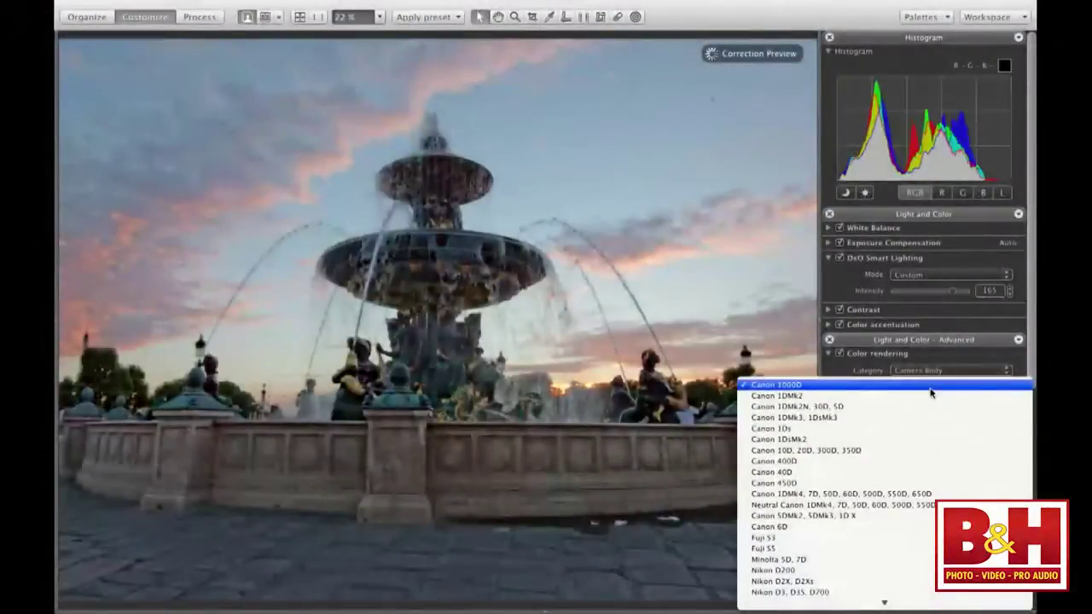
pyautogui.click(849, 516)
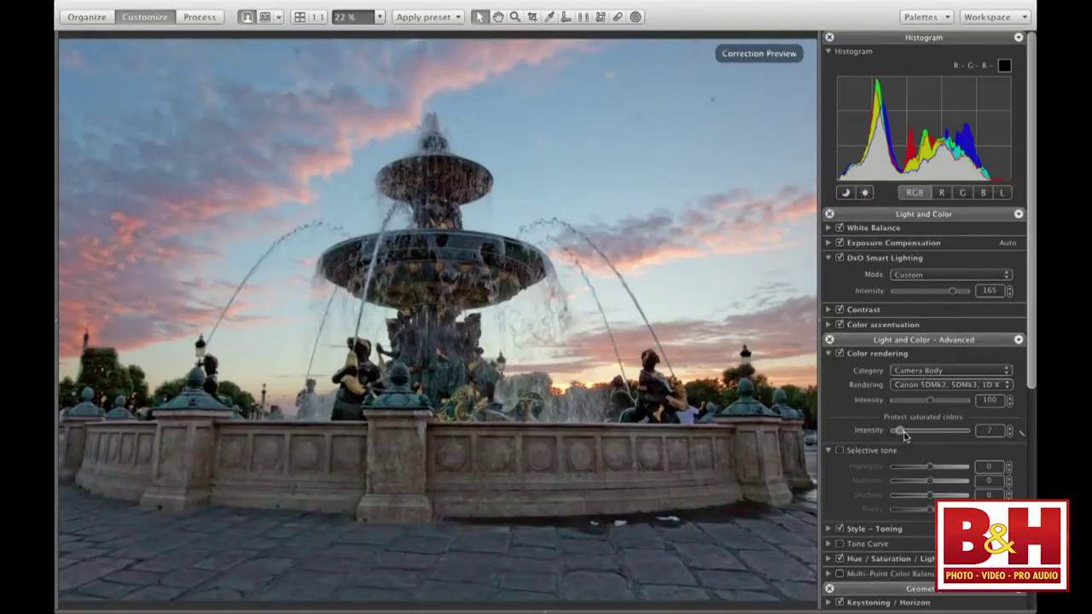
pyautogui.moveTo(898, 431); pyautogui.dragTo(964, 431)
# Step: Adjust the selective tone of the fountain photo to Highlights -20, Midtones -12 and Blacks -1
pyautogui.moveTo(930, 472); pyautogui.dragTo(923, 472)
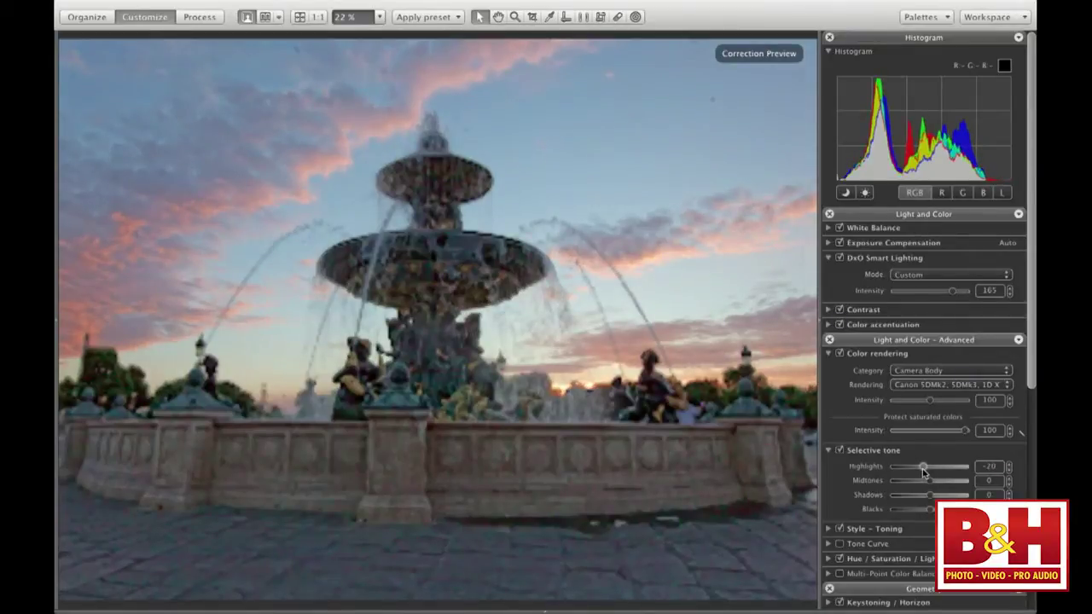
pyautogui.moveTo(930, 484); pyautogui.dragTo(926, 484)
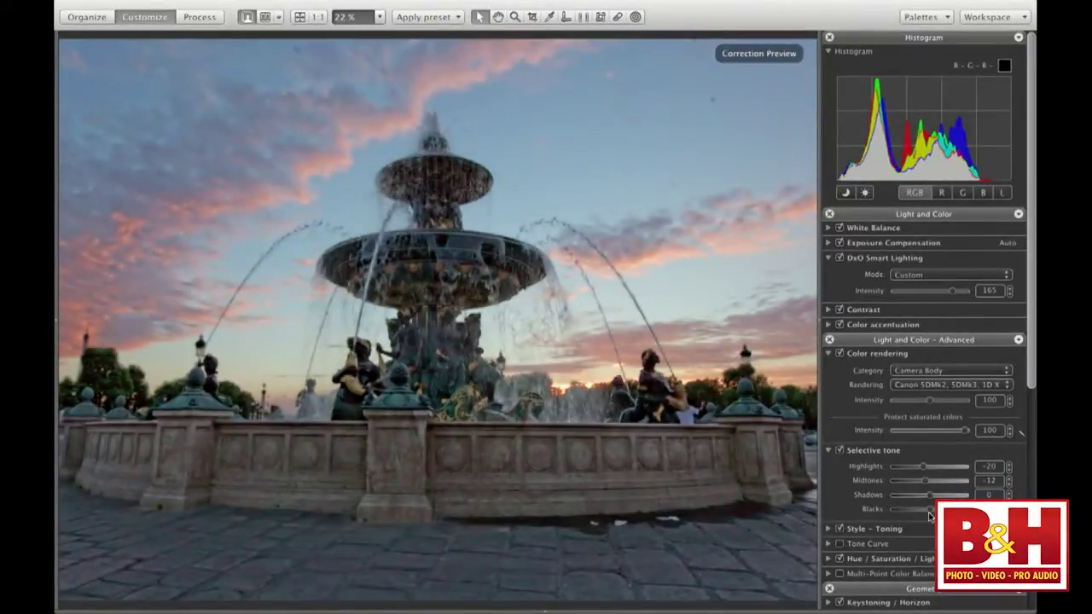
pyautogui.moveTo(930, 514); pyautogui.dragTo(930, 516)
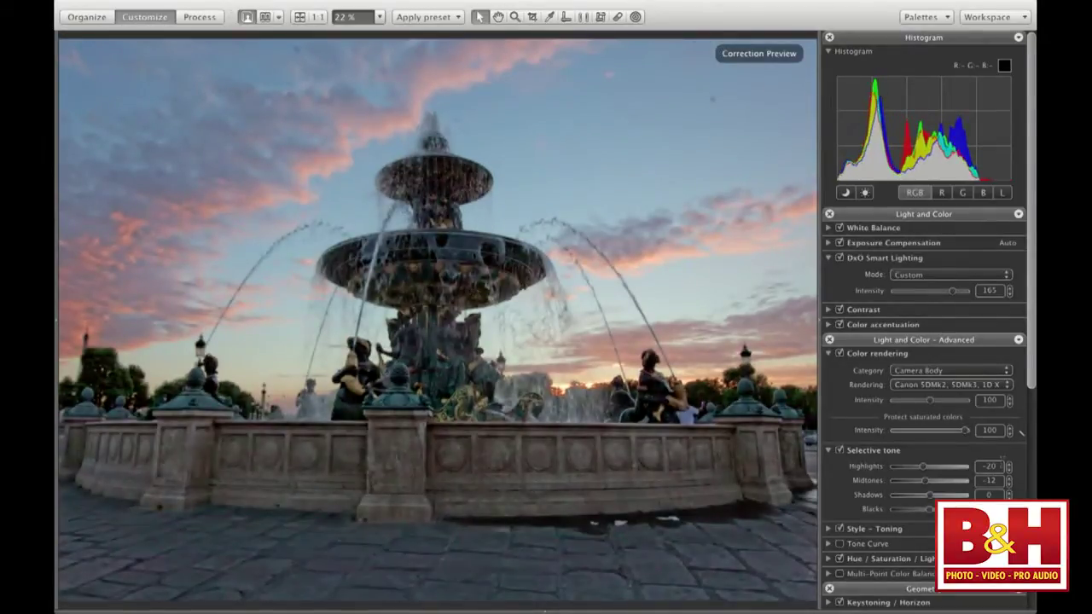
# Step: Keep Landscape as the toning style and set the Master channel's saturation to 15
pyautogui.scroll(-5, 1002, 462)
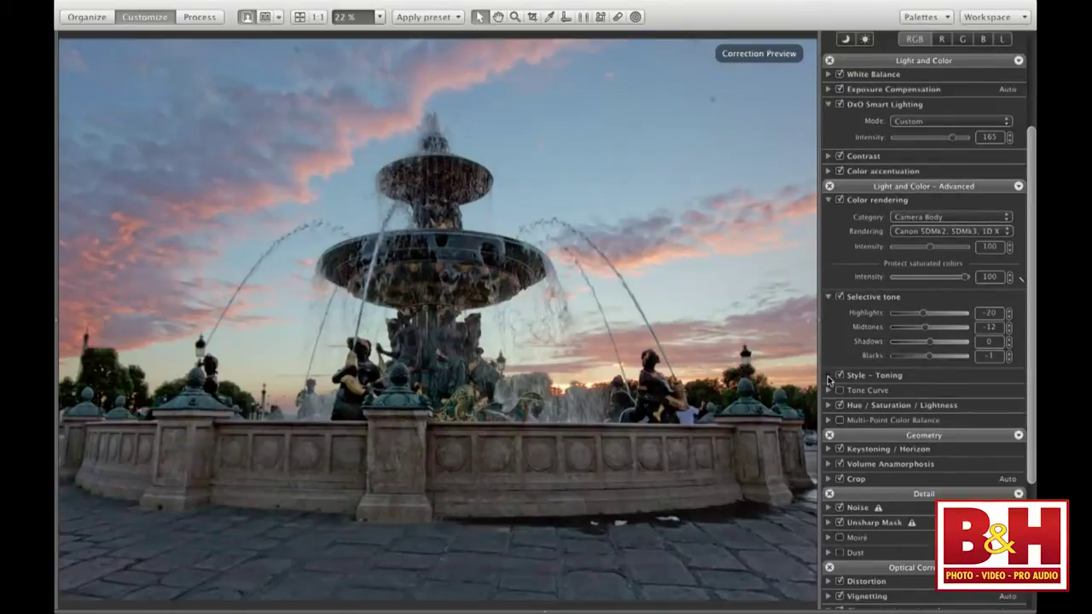
pyautogui.click(828, 375)
pyautogui.click(940, 392)
pyautogui.click(941, 392)
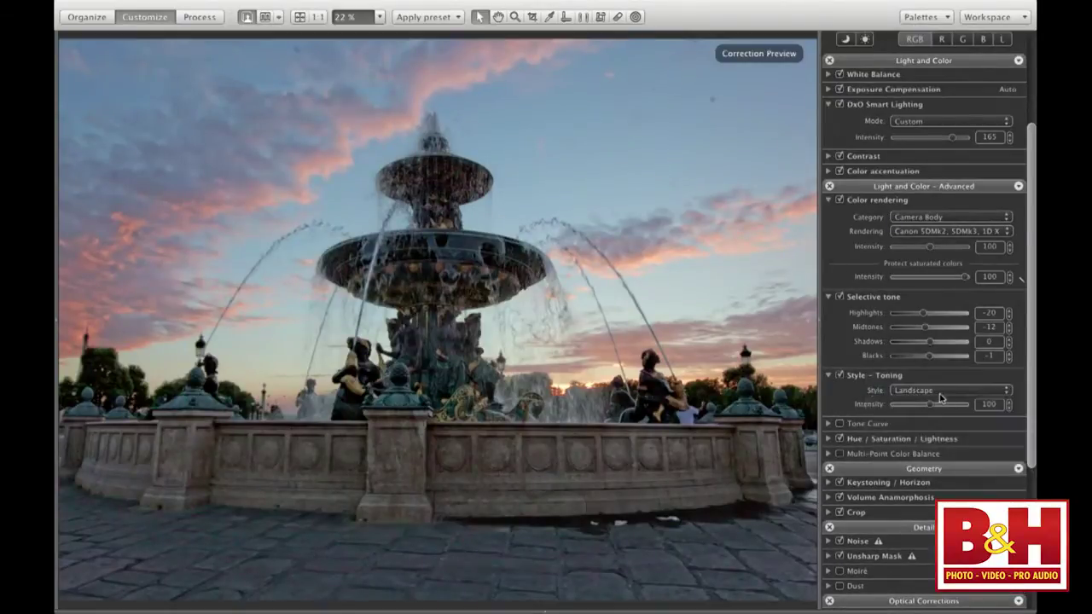
pyautogui.scroll(-1, 919, 445)
pyautogui.click(828, 434)
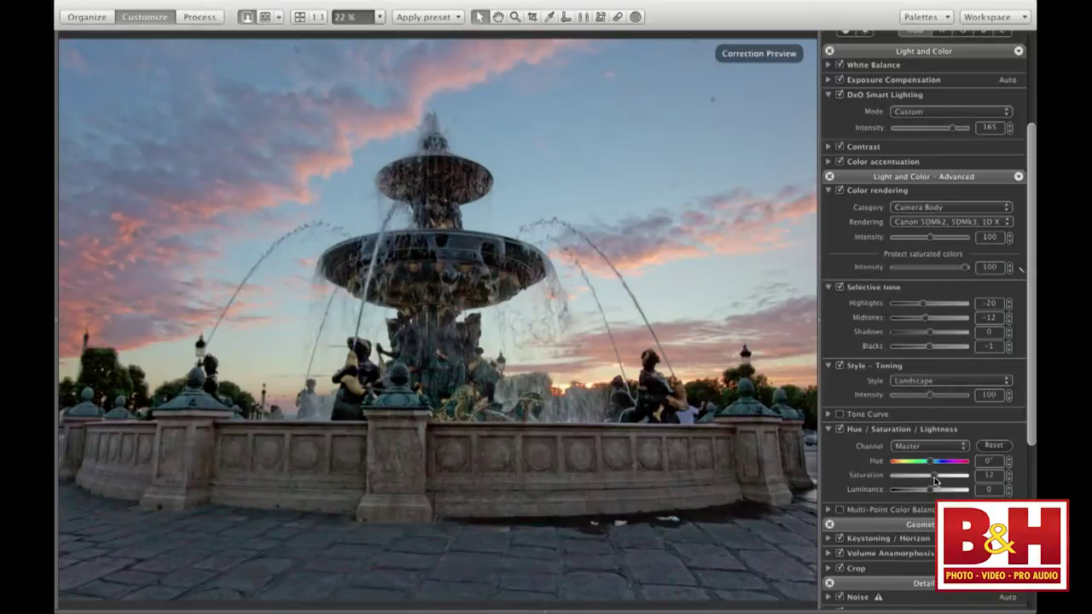
pyautogui.moveTo(935, 480); pyautogui.dragTo(937, 480)
# Step: Raise the DxO Smart Lighting intensity of the fountain photo to 200
pyautogui.scroll(-3, 936, 482)
pyautogui.scroll(-2, 936, 482)
pyautogui.scroll(-1, 936, 482)
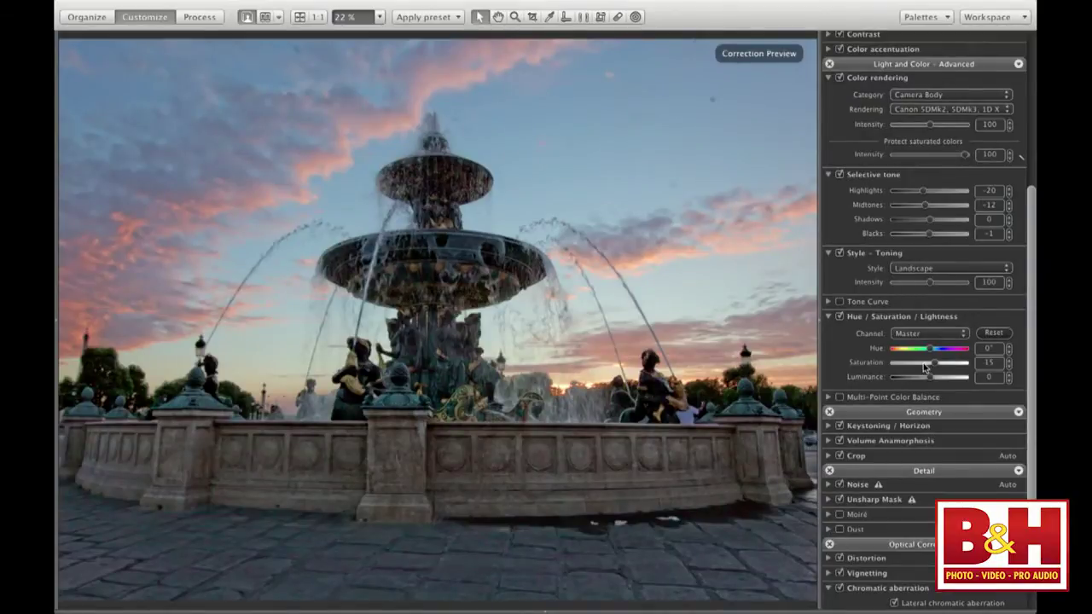
pyautogui.scroll(9, 924, 362)
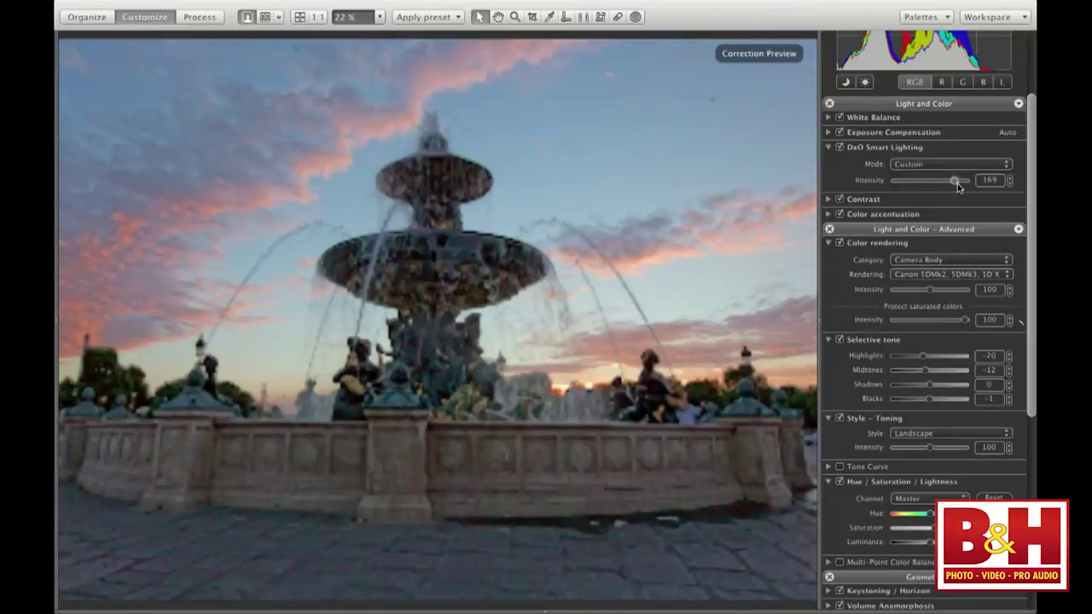
pyautogui.moveTo(957, 183); pyautogui.dragTo(967, 188)
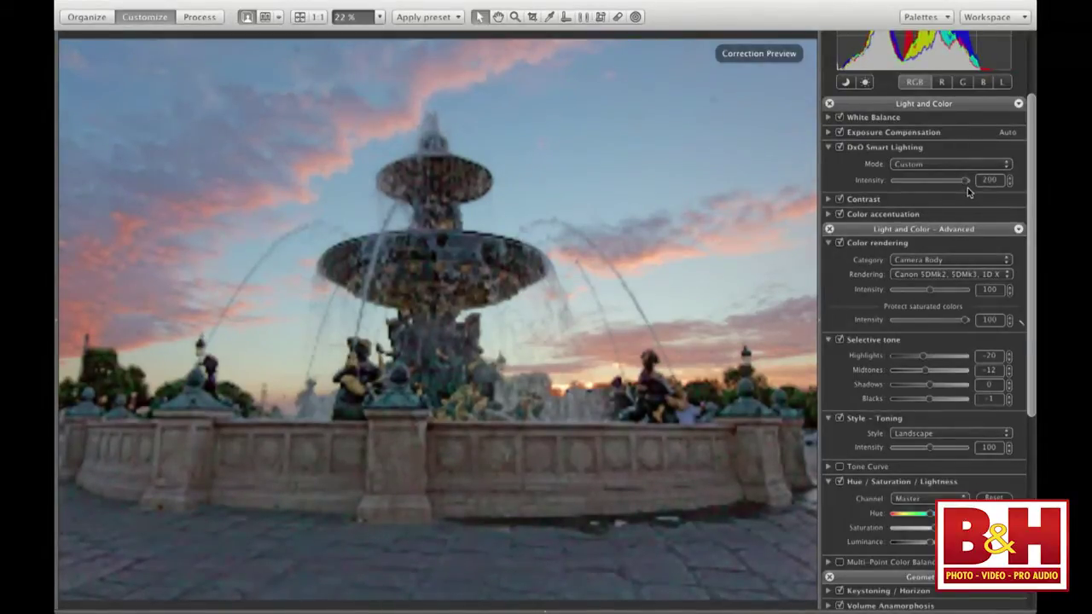
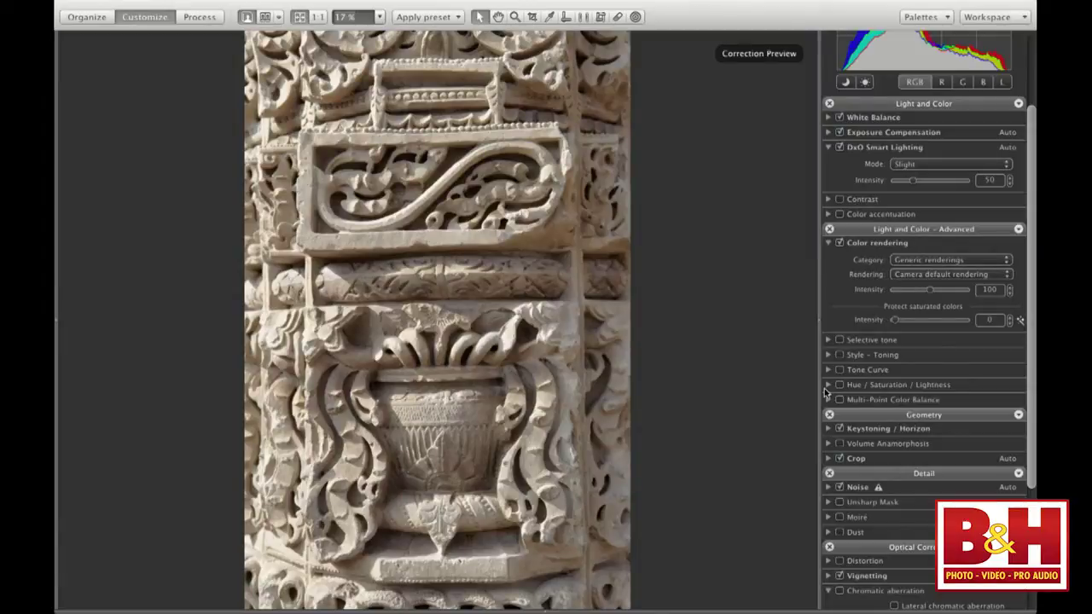
# Step: Collapse the Color rendering settings and enable Unsharp Mask and DxO Lens Softness for the carved stone photo
pyautogui.scroll(-5, 965, 441)
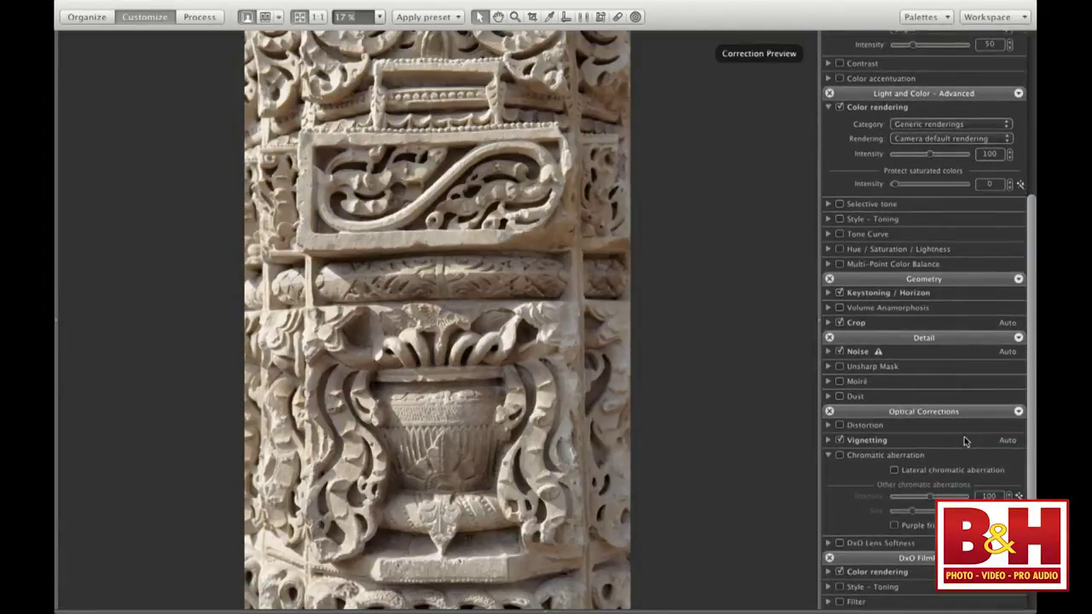
pyautogui.scroll(-1, 964, 439)
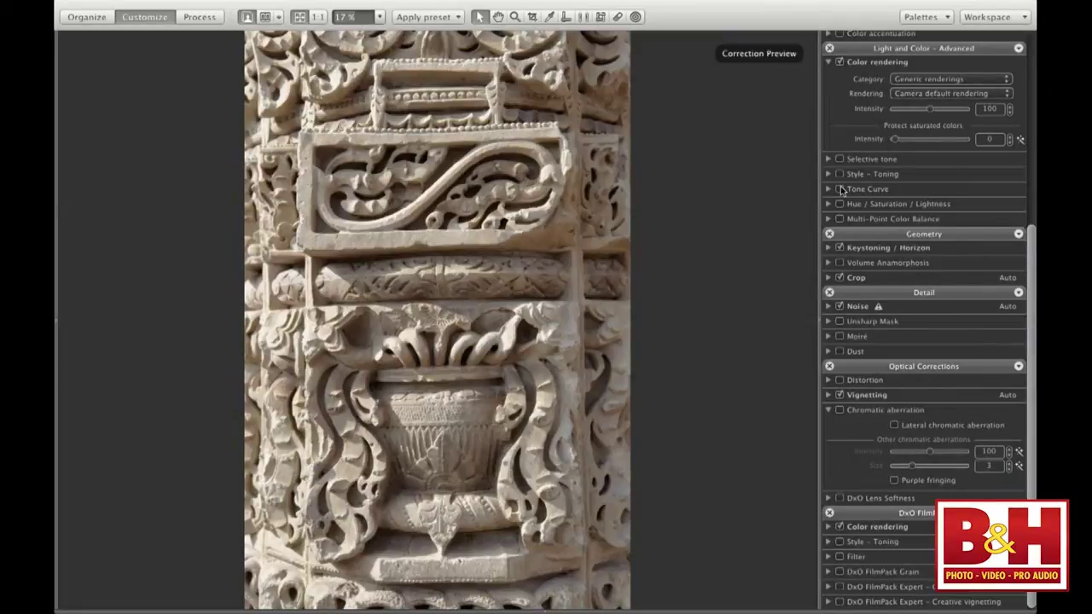
pyautogui.click(828, 62)
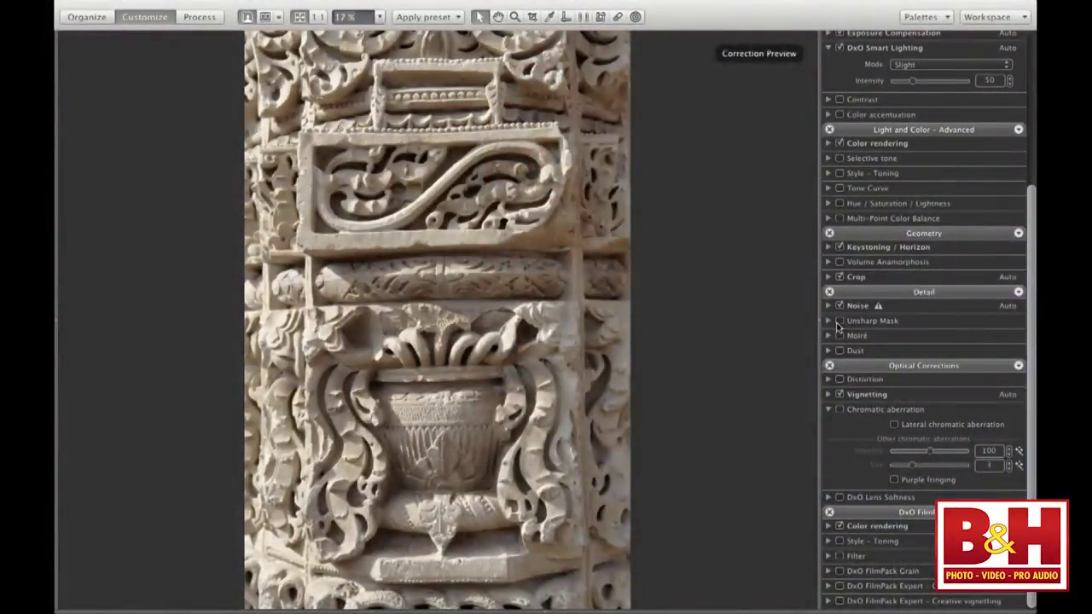
pyautogui.click(840, 322)
pyautogui.click(840, 497)
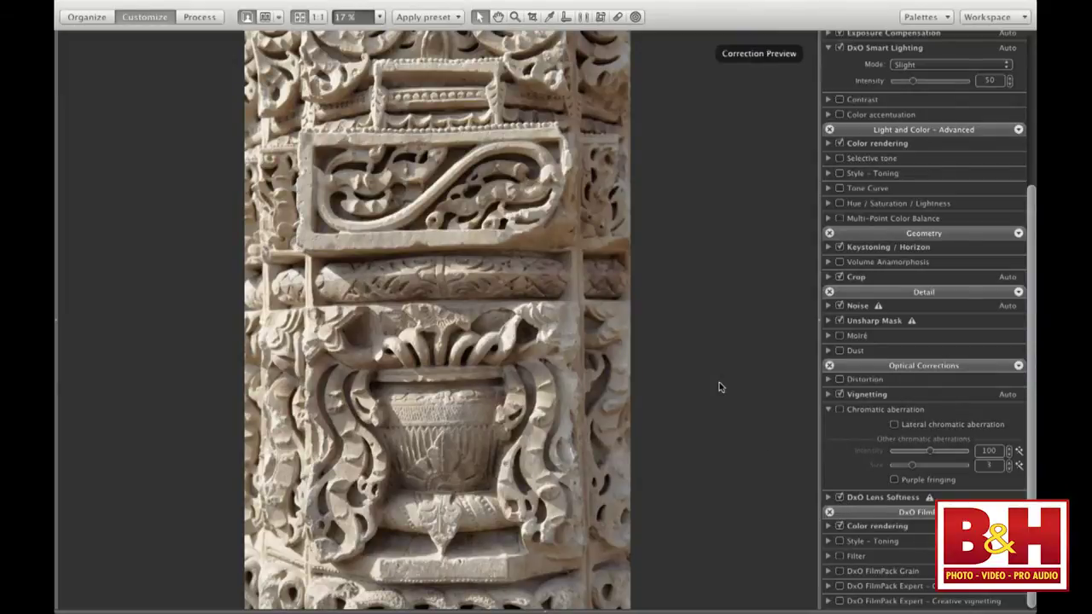
# Step: Check the DxO Lens Softness settings and examine the sharpened detail of the carved stone photo at 100% zoom
pyautogui.click(828, 498)
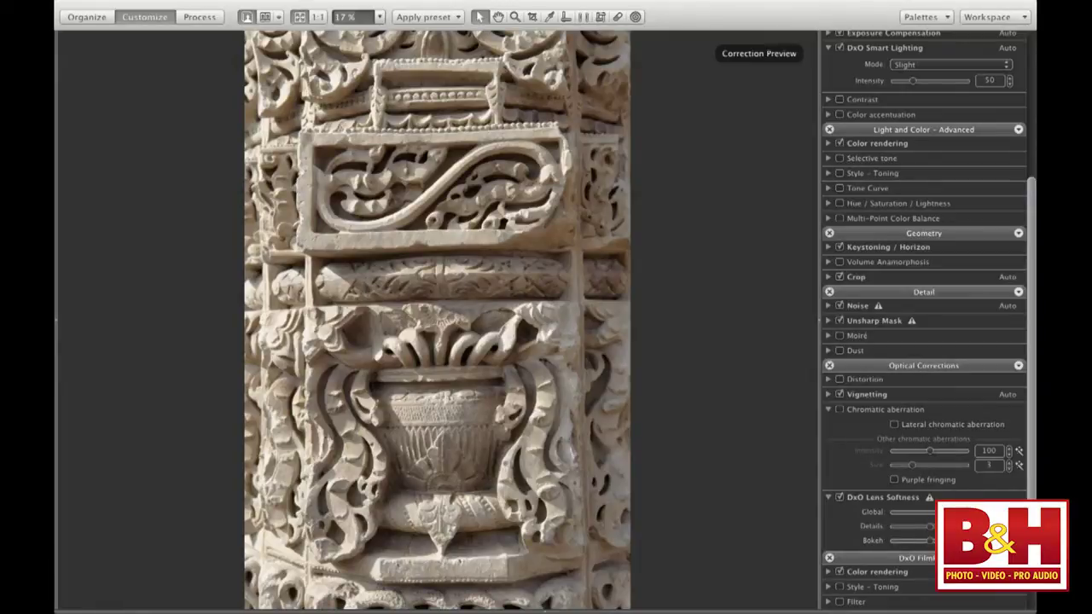
pyautogui.click(829, 498)
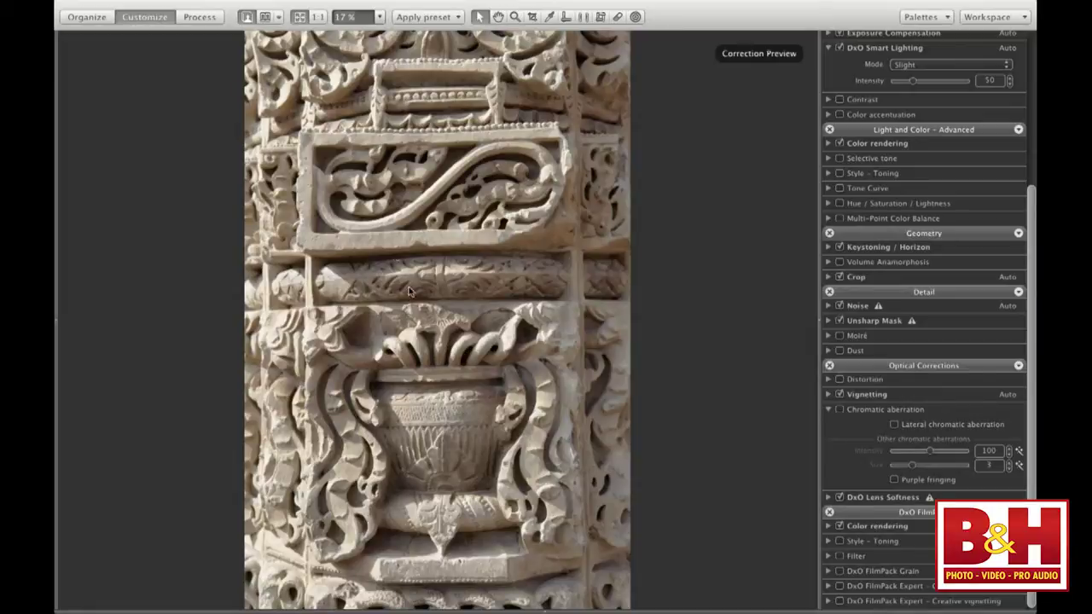
pyautogui.click(317, 18)
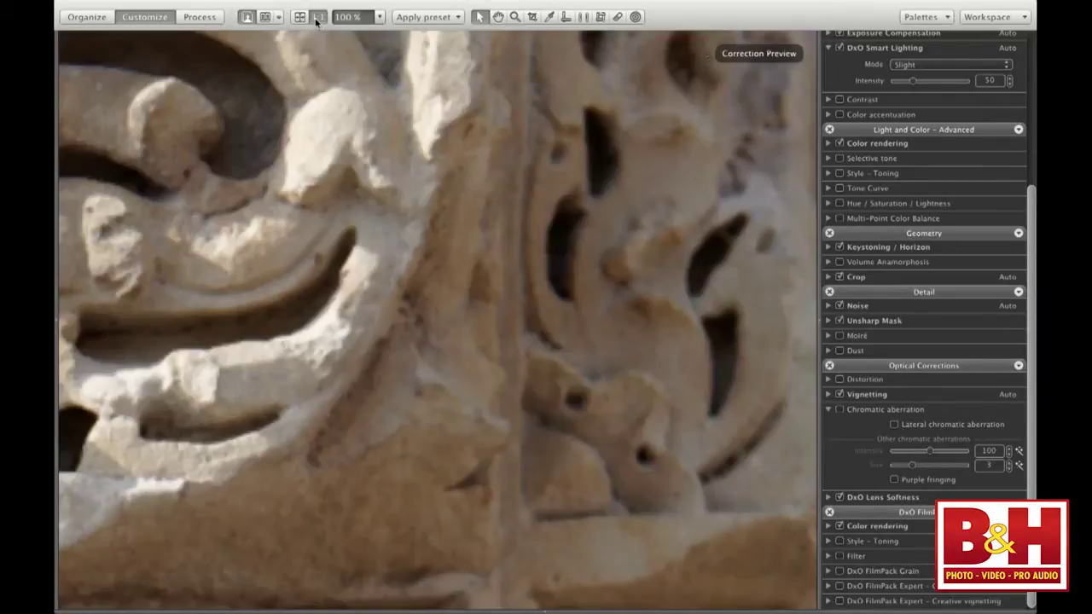
pyautogui.scroll(10, 615, 362)
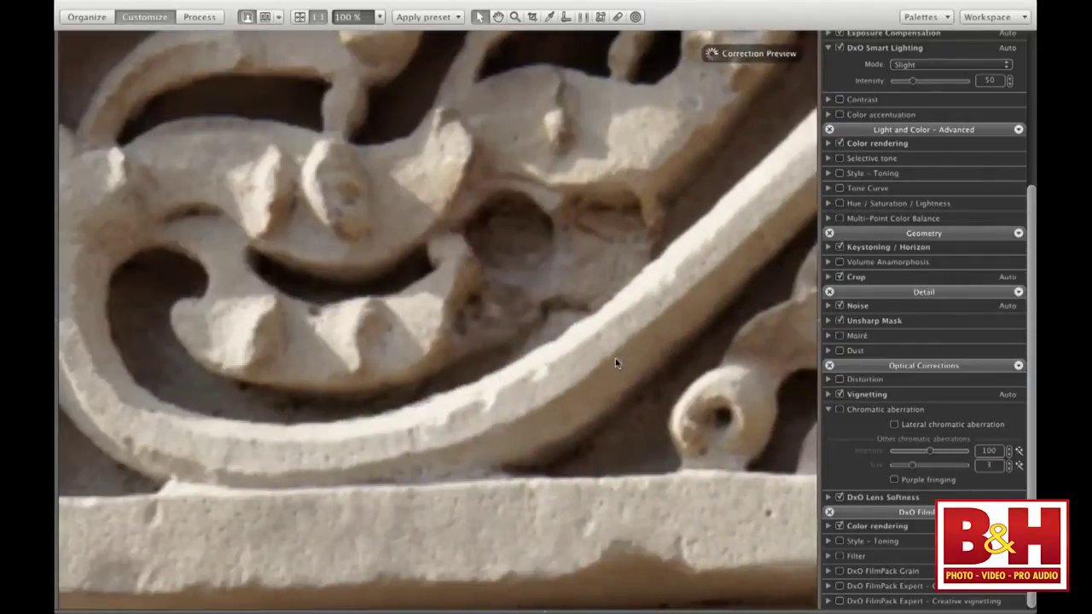
pyautogui.scroll(10, 615, 362)
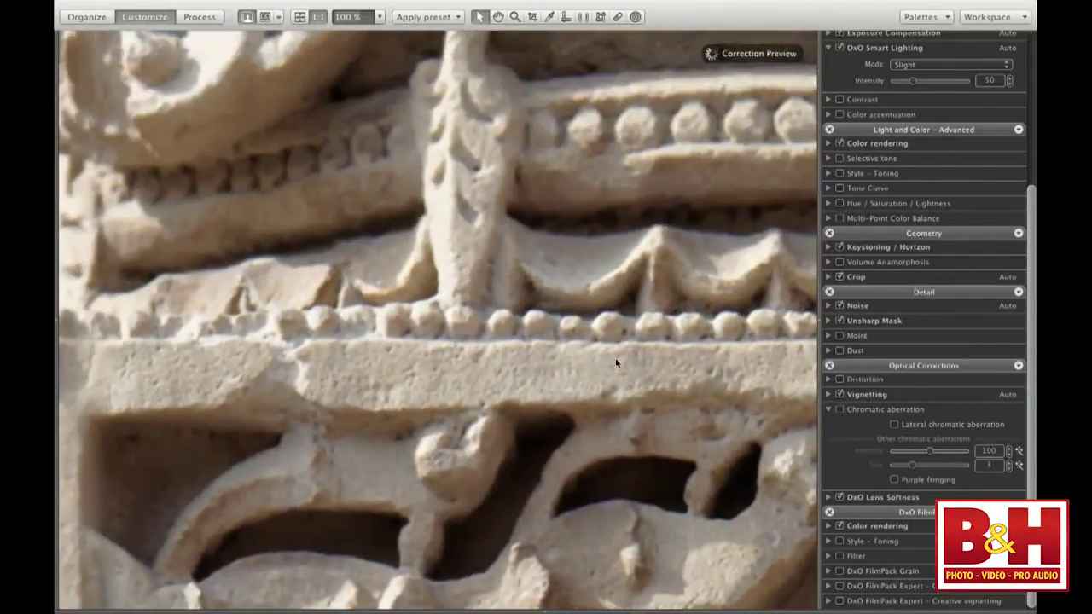
pyautogui.scroll(-5, 615, 362)
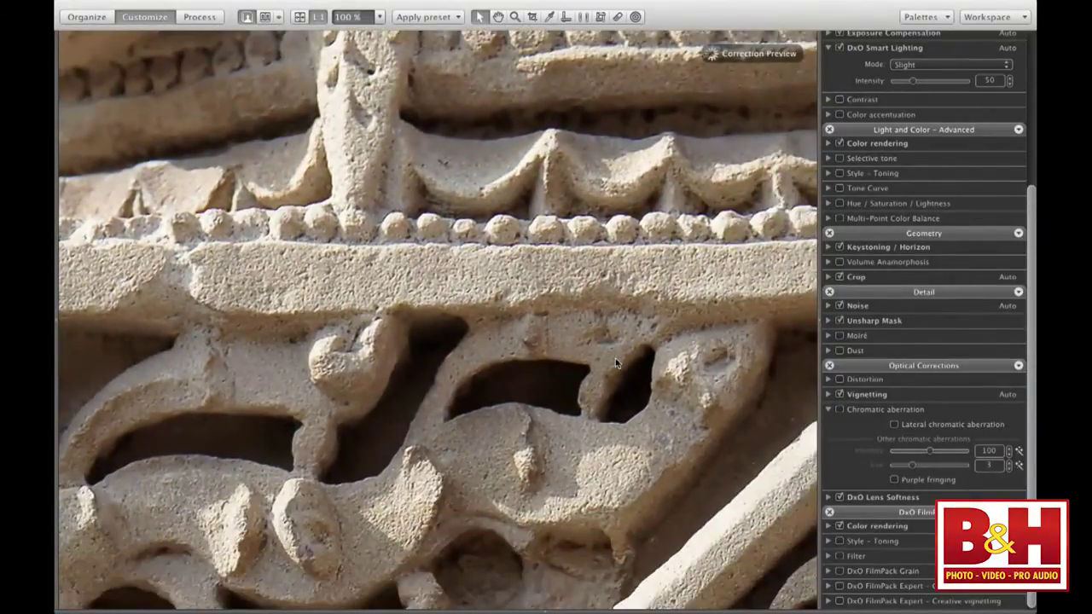
# Step: Compare the carved stone's detail side by side with the as-shot version at 100%, and return to the fitted single preview
pyautogui.click(266, 18)
pyautogui.hscroll(-3, 556, 225)
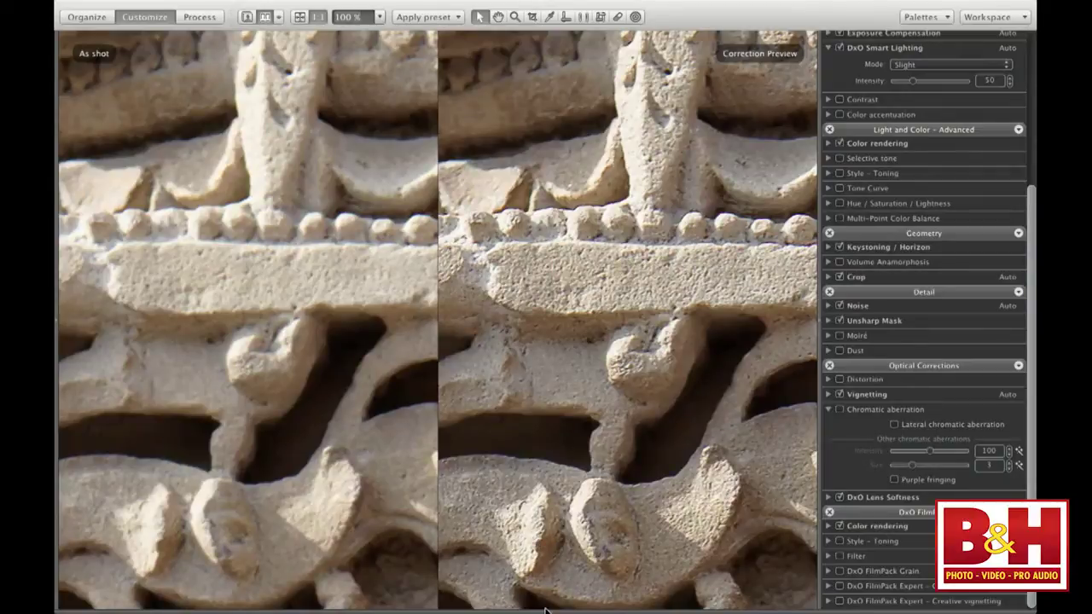
pyautogui.hscroll(5, 612, 333)
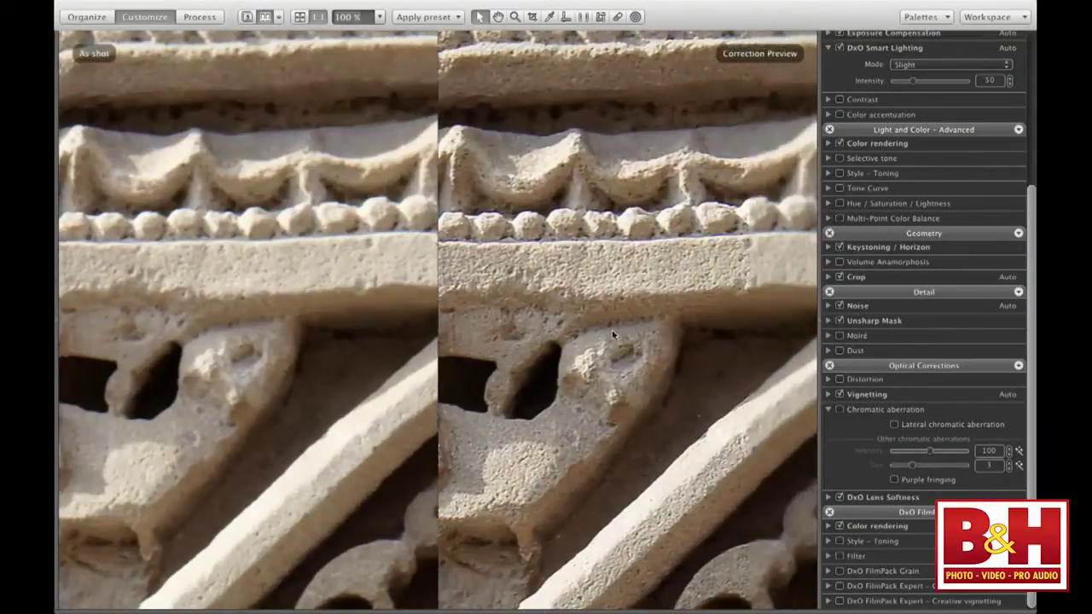
pyautogui.hscroll(5, 612, 333)
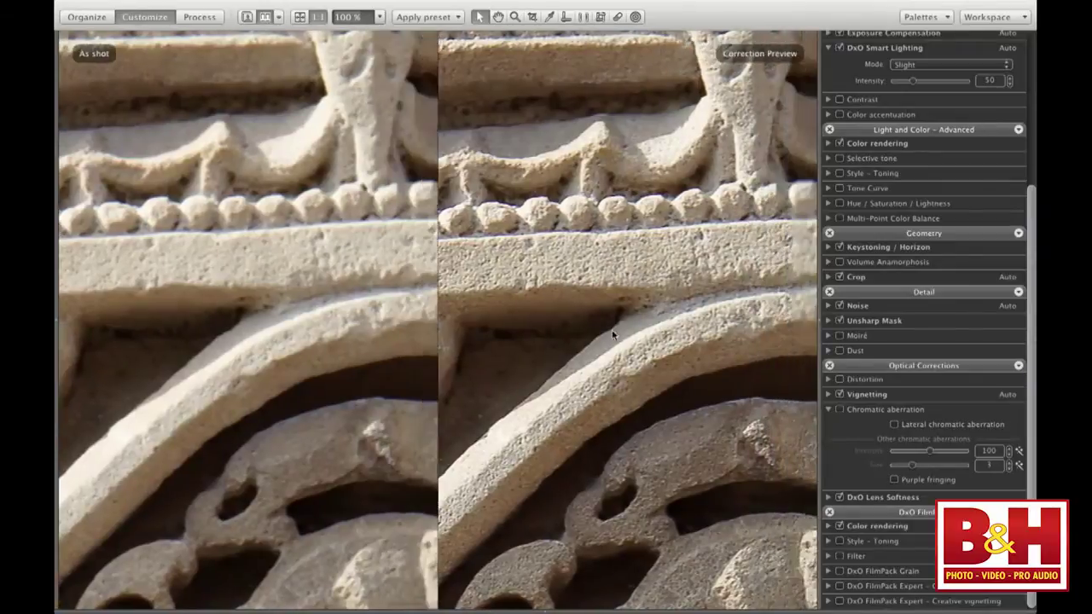
pyautogui.hscroll(3, 612, 333)
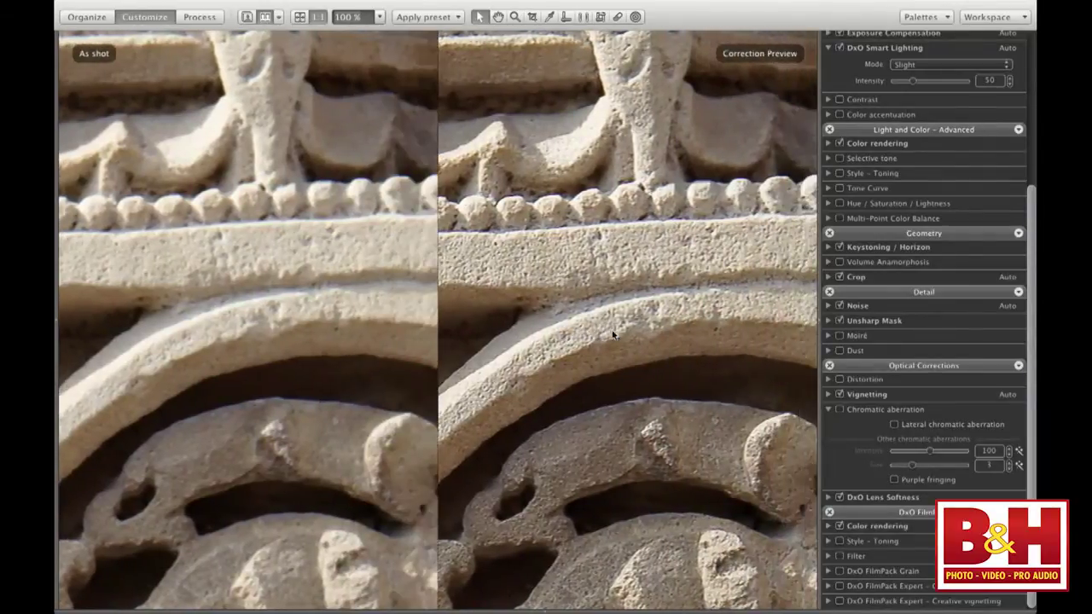
pyautogui.hscroll(5, 613, 334)
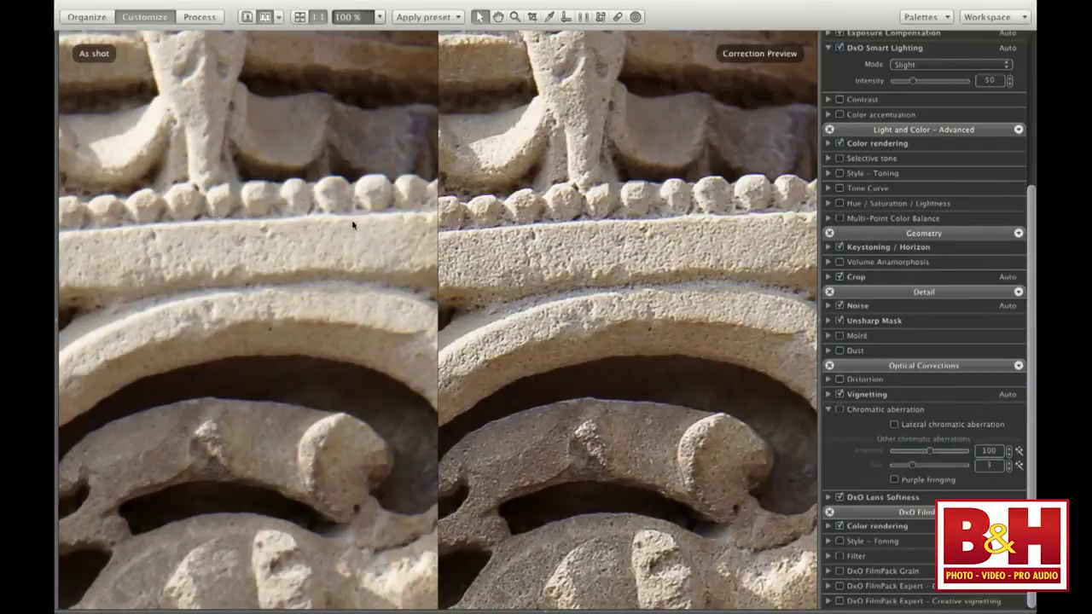
pyautogui.hscroll(5, 538, 323)
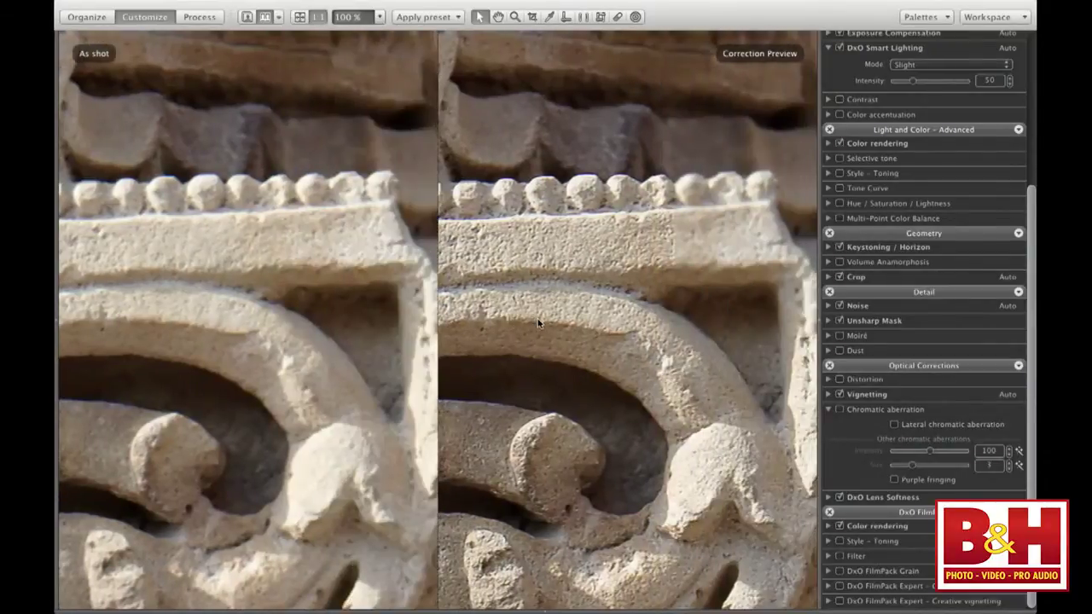
pyautogui.hscroll(6, 538, 322)
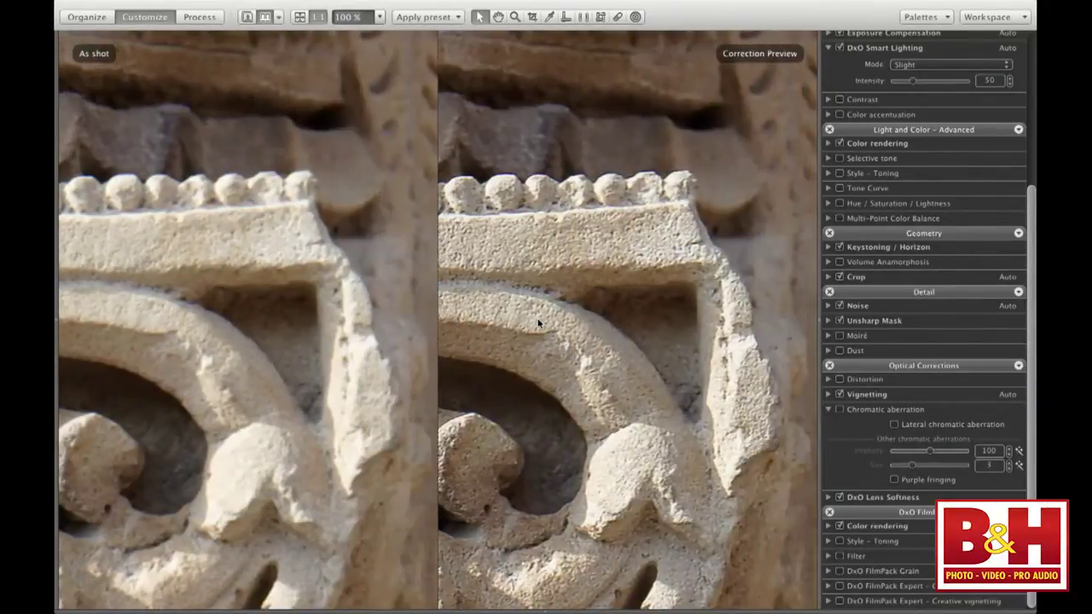
pyautogui.hscroll(7, 537, 322)
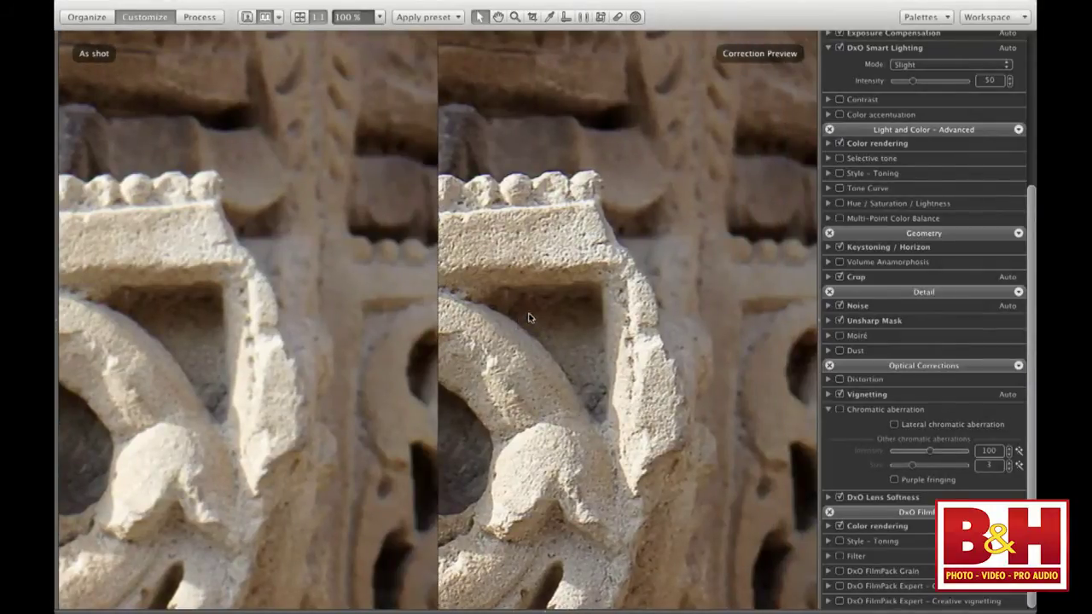
pyautogui.click(300, 17)
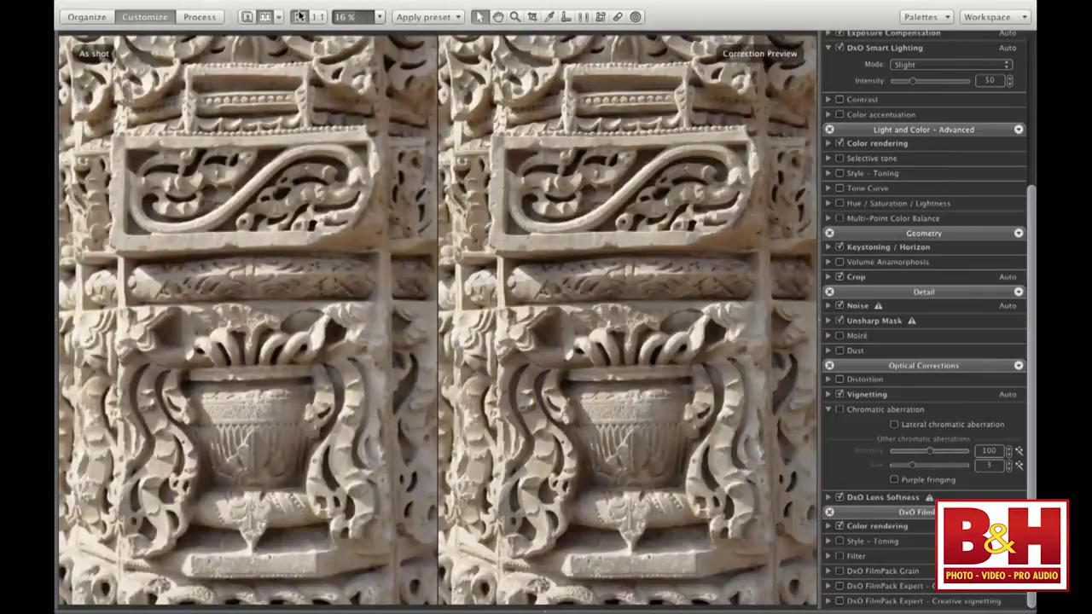
pyautogui.click(250, 18)
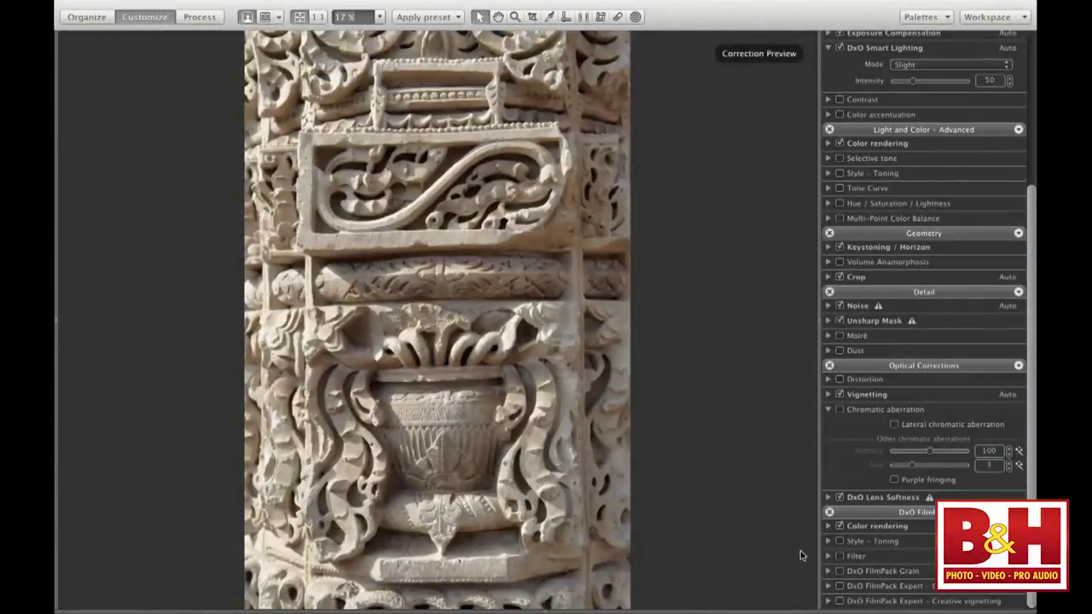
# Step: Open the night pagoda photo 8.CR2 and hide the image browser to enlarge the preview
pyautogui.click(546, 611)
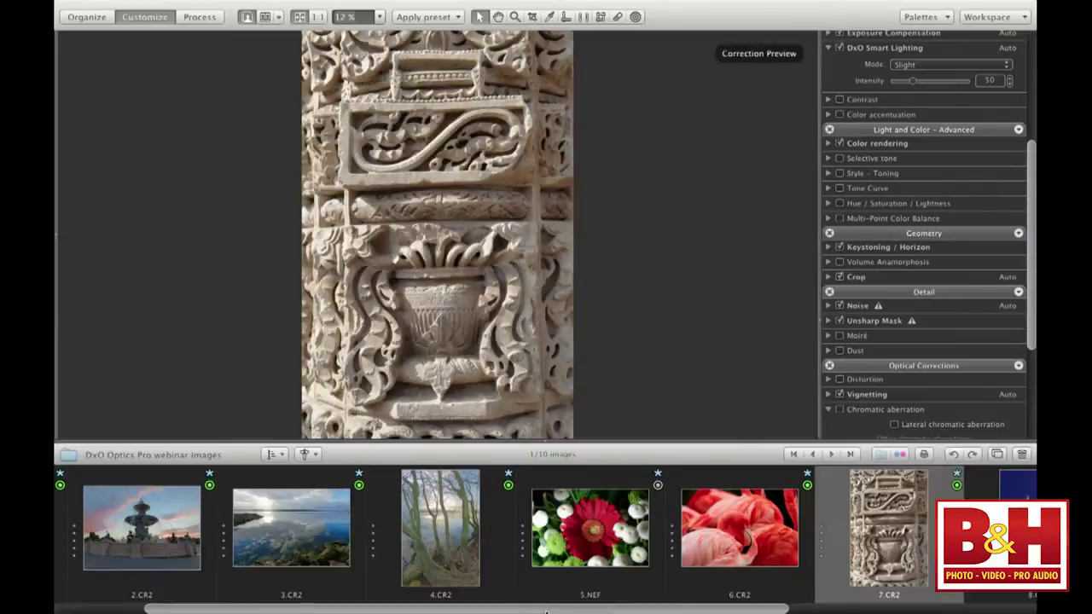
pyautogui.hscroll(5, 793, 512)
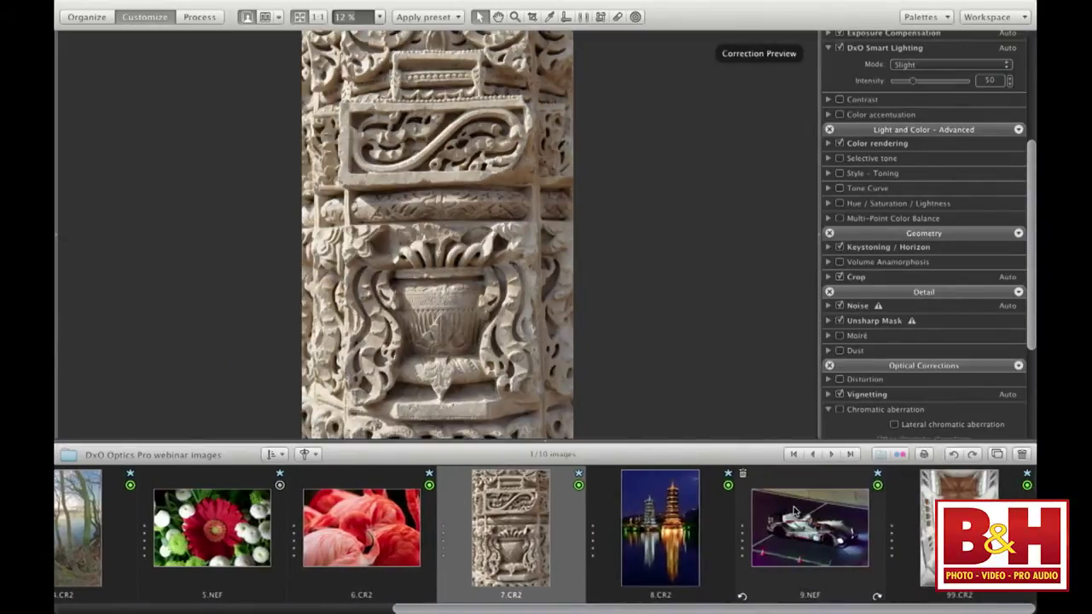
pyautogui.click(695, 510)
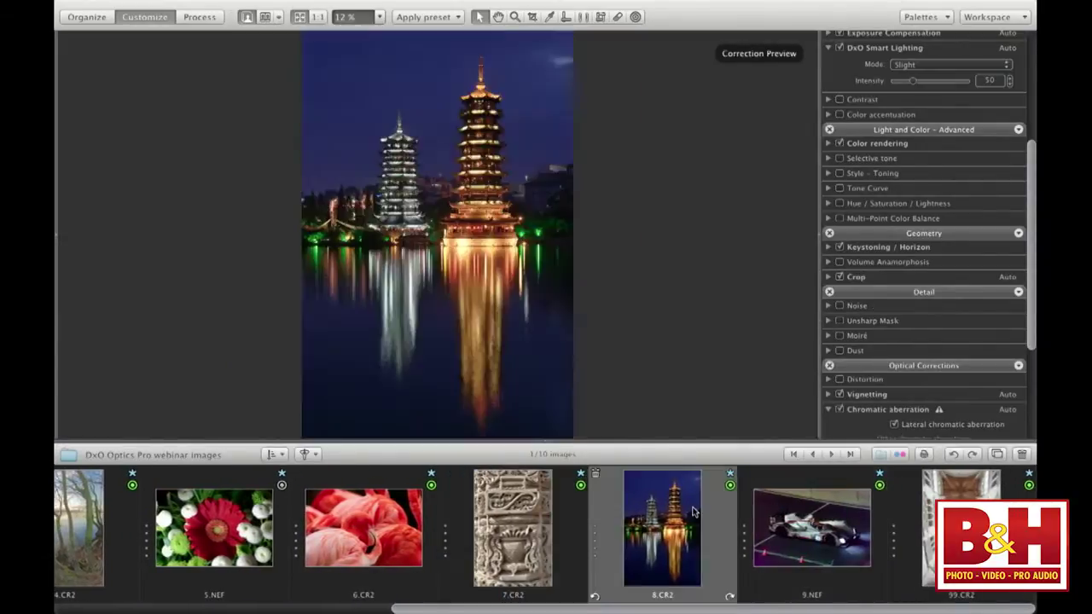
pyautogui.click(538, 442)
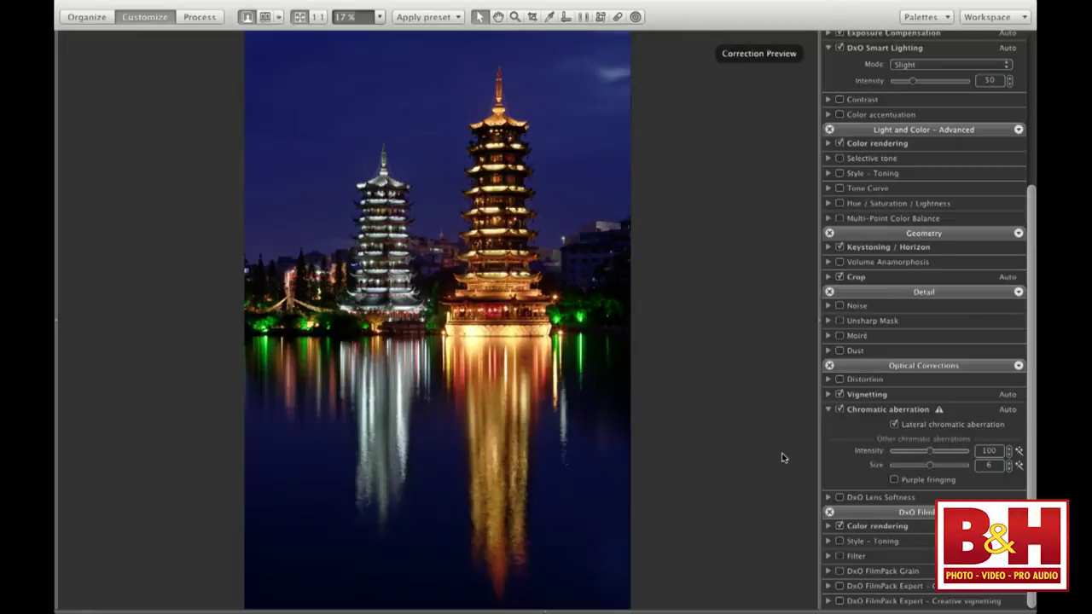
# Step: Enable Unsharp Mask and DxO Lens Softness for the pagoda photo while viewing the pagoda's base at 100%
pyautogui.click(318, 19)
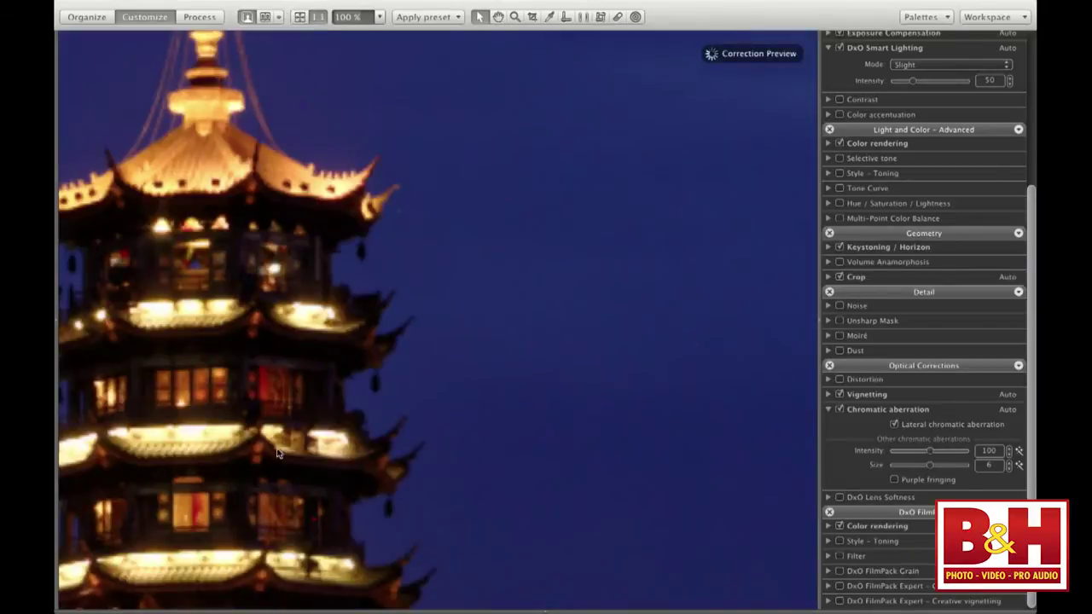
pyautogui.scroll(-10, 274, 459)
pyautogui.hscroll(5, 275, 459)
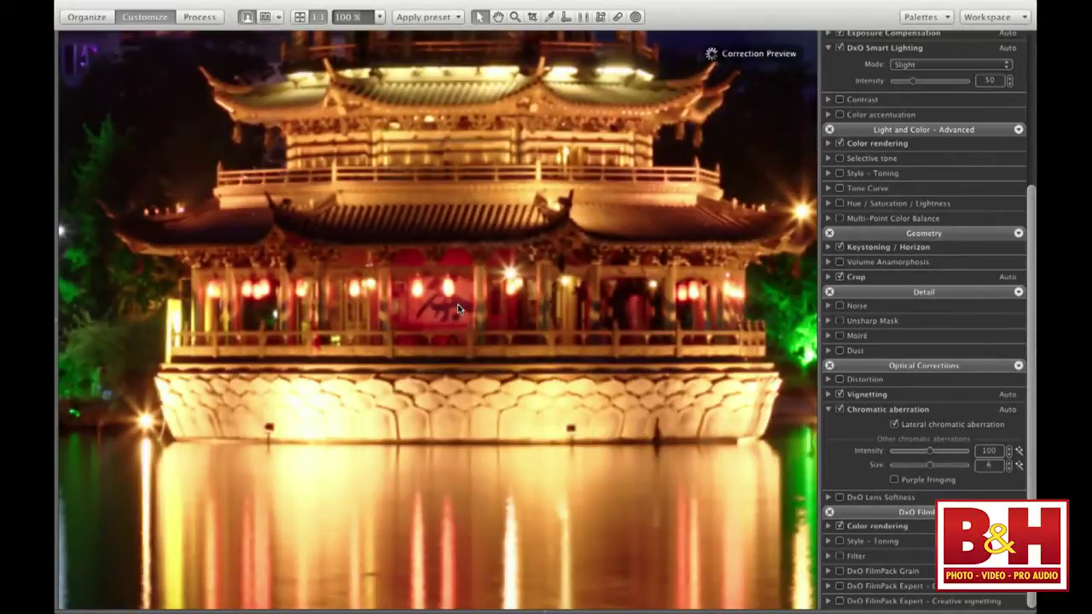
pyautogui.click(840, 322)
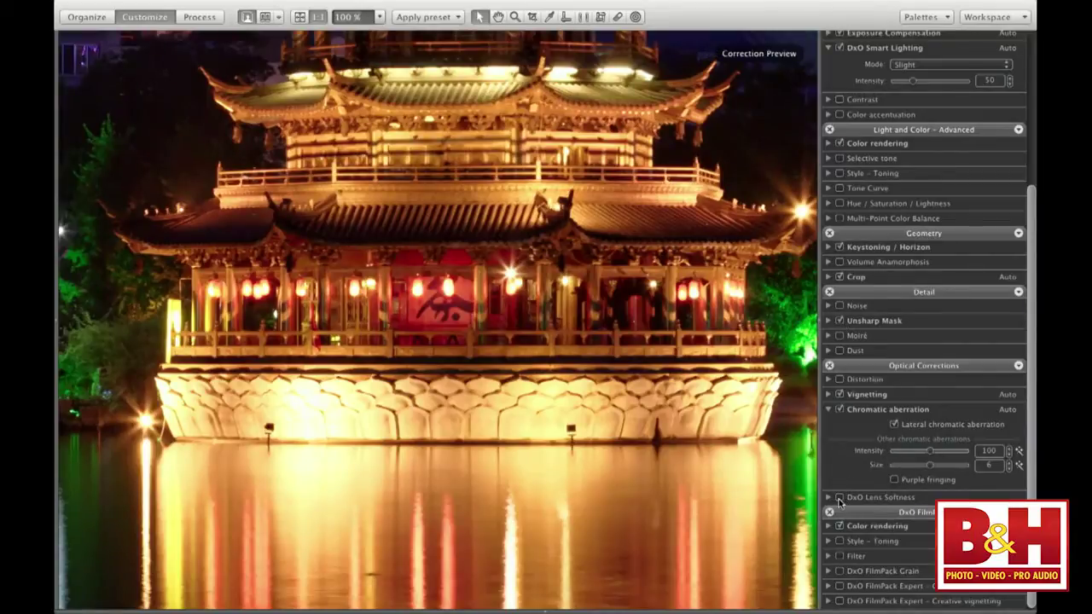
pyautogui.click(839, 498)
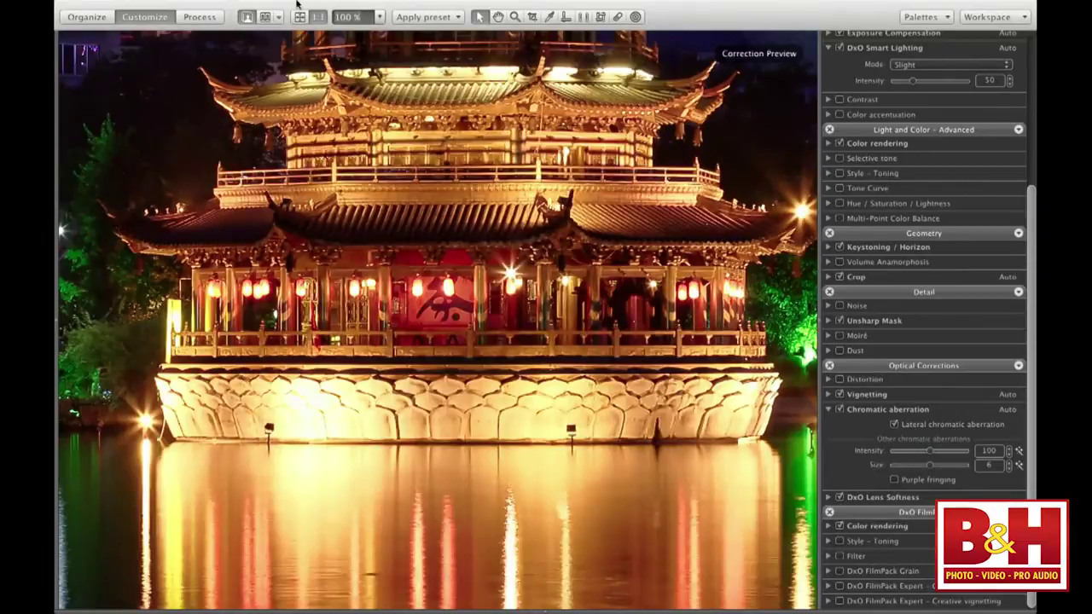
# Step: Compare the pagoda's detail side by side with the as-shot version at 100%, and fit both versions to the view
pyautogui.click(265, 17)
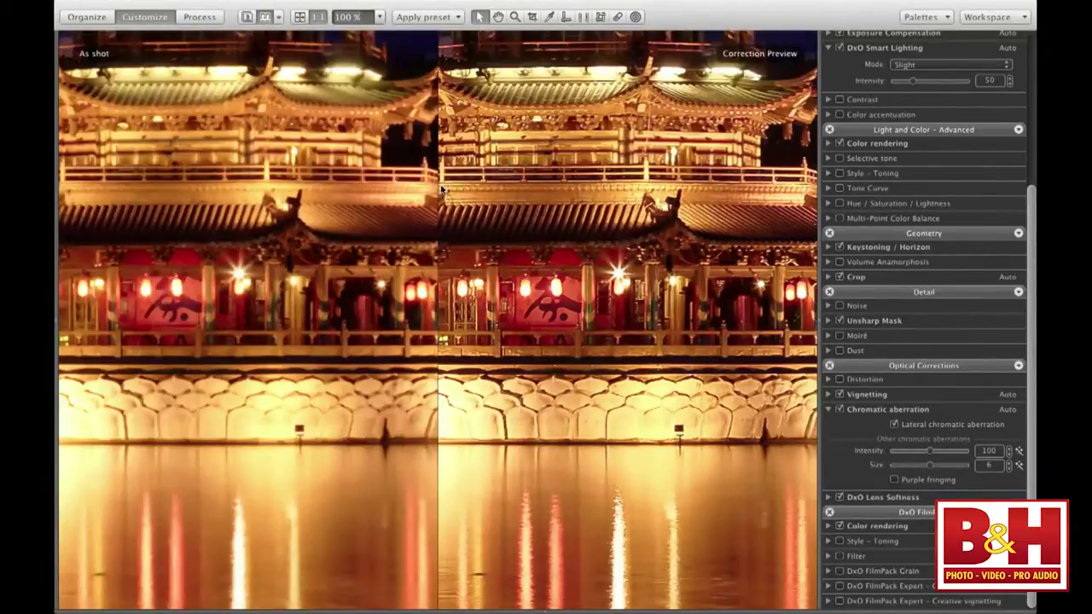
pyautogui.hscroll(-5, 441, 189)
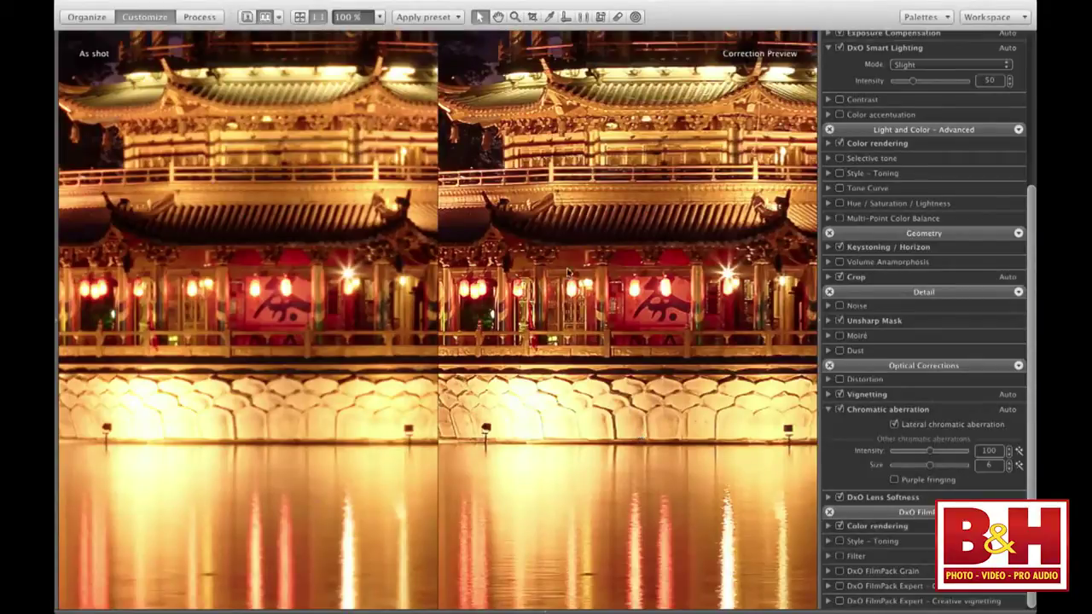
pyautogui.click(294, 19)
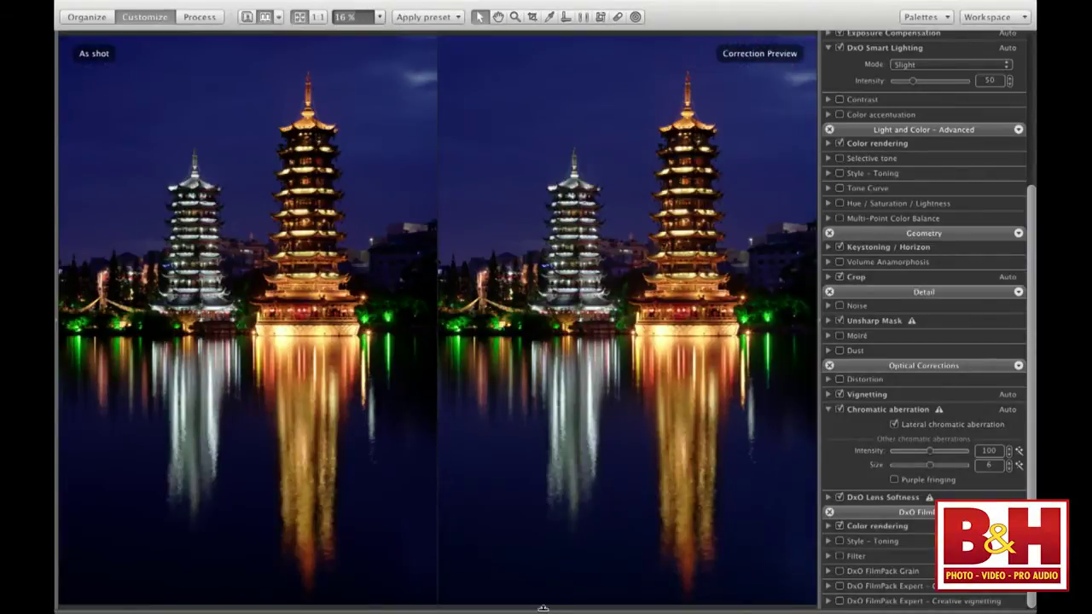
# Step: Return to the single corrected preview and open the race car photo 9.NEF with the image browser hidden
pyautogui.click(543, 611)
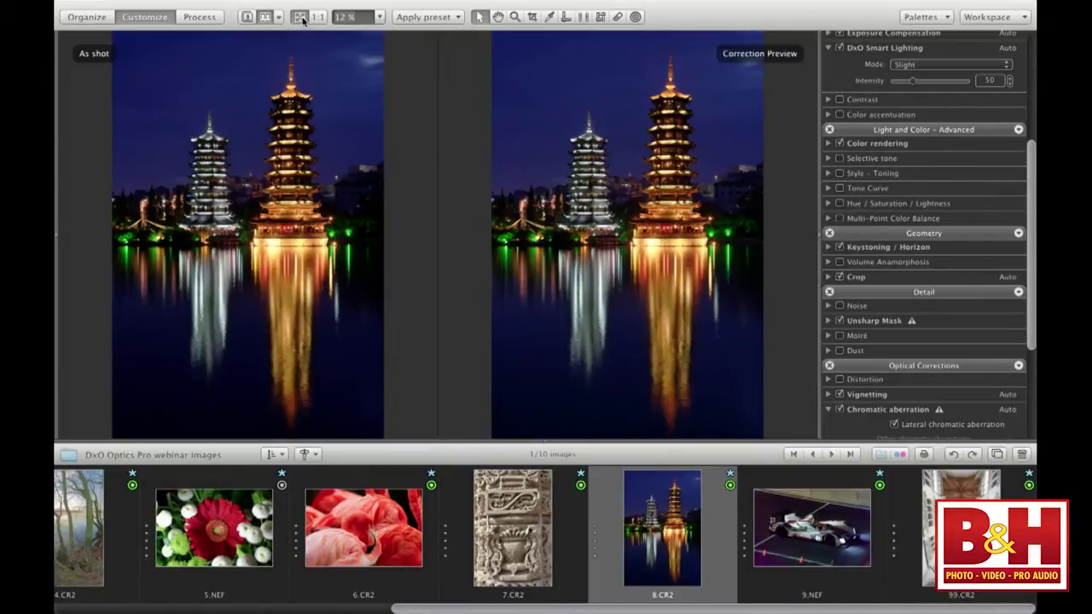
pyautogui.click(248, 18)
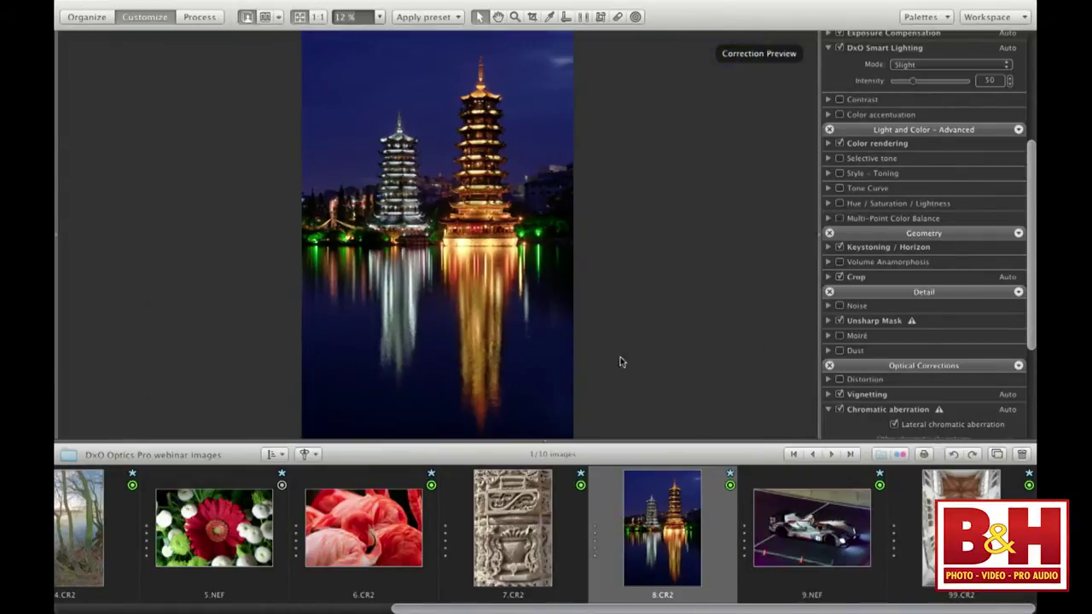
pyautogui.click(744, 592)
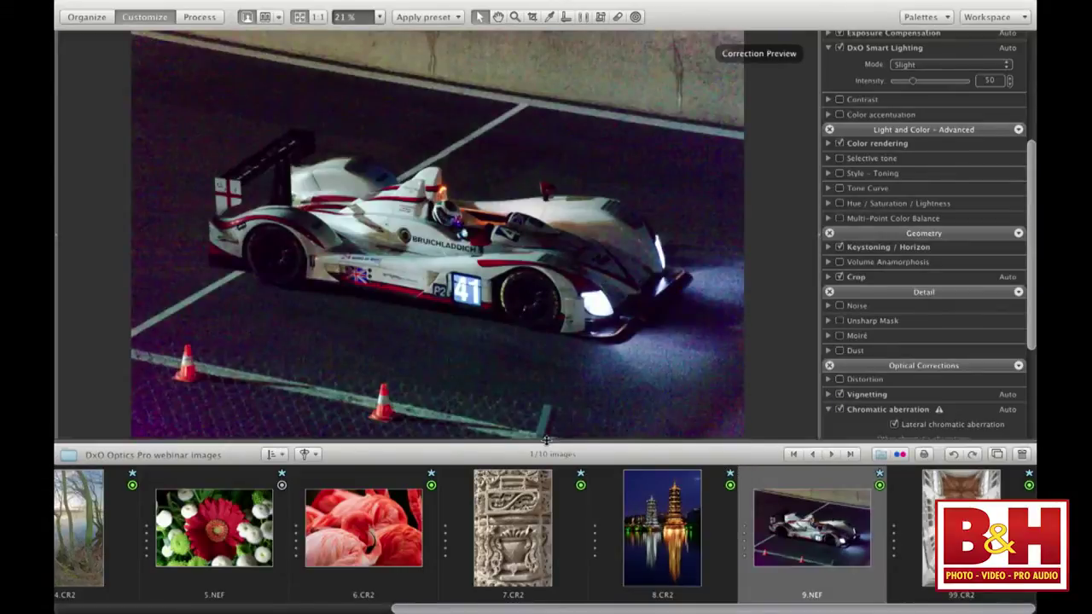
pyautogui.click(545, 441)
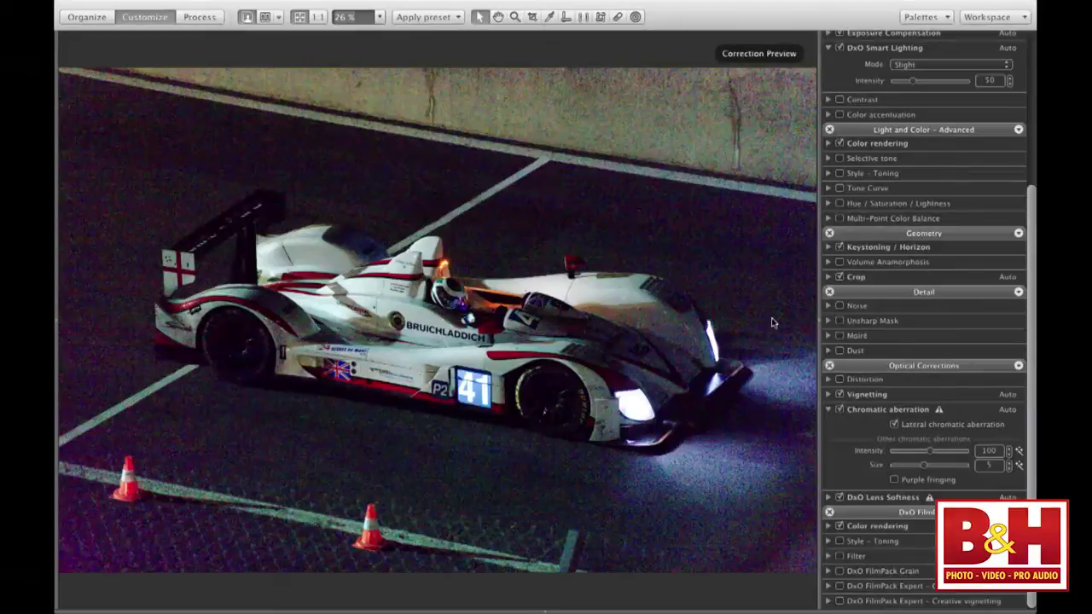
# Step: Examine the noise around the race car's cockpit and front wheel at 100% zoom
pyautogui.click(321, 18)
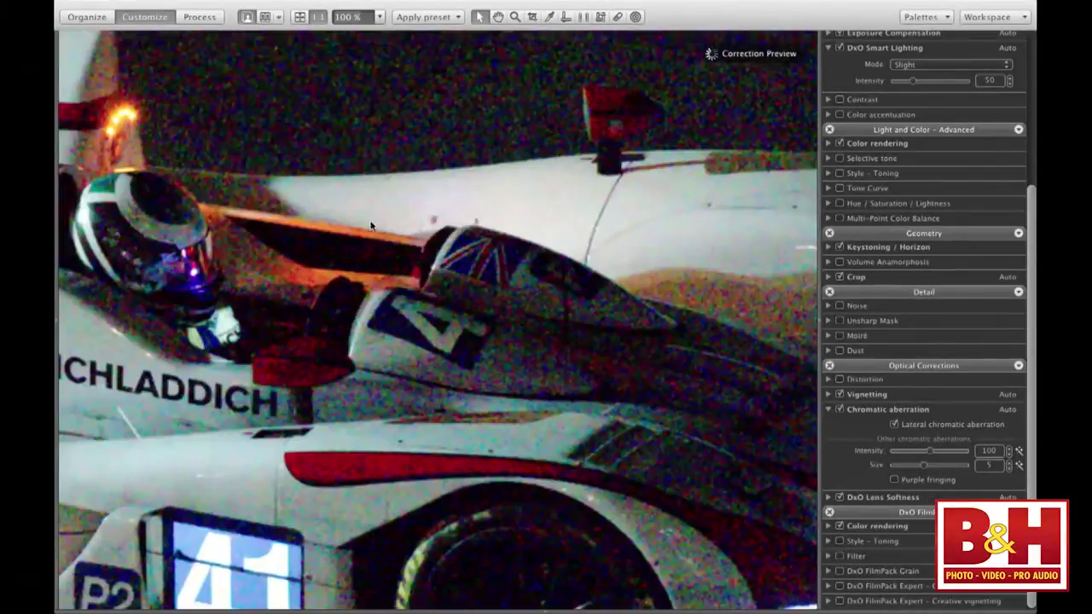
pyautogui.scroll(-5, 381, 313)
pyautogui.scroll(5, 380, 313)
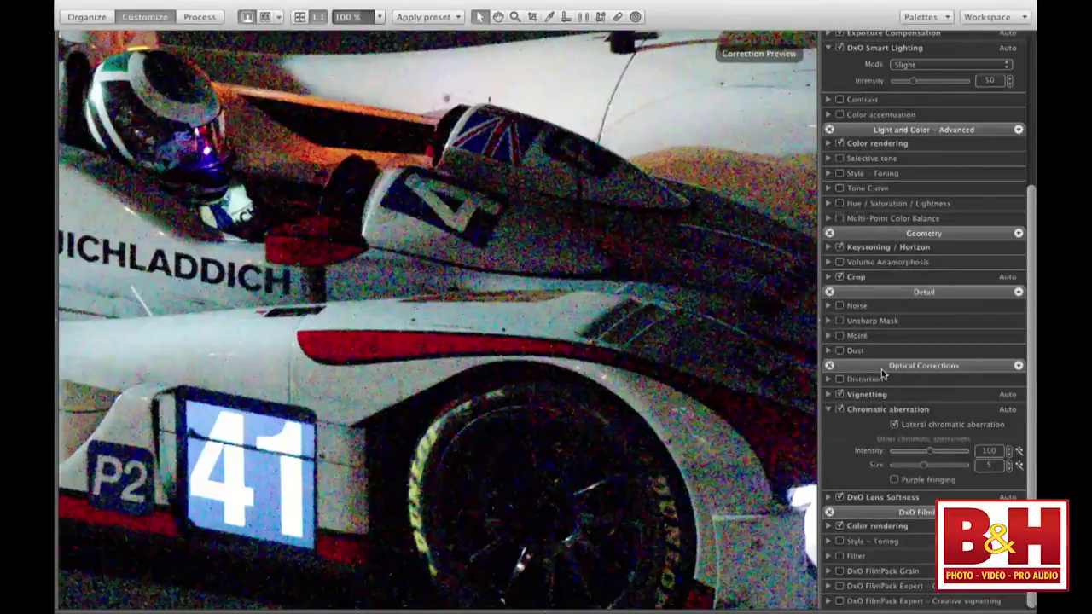
pyautogui.click(1018, 365)
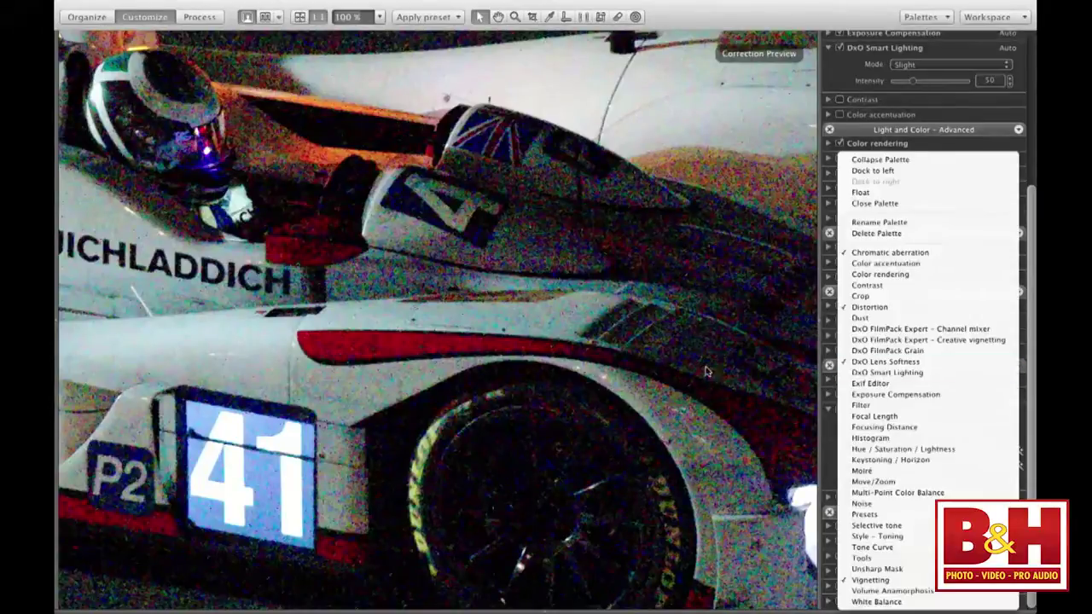
pyautogui.click(674, 375)
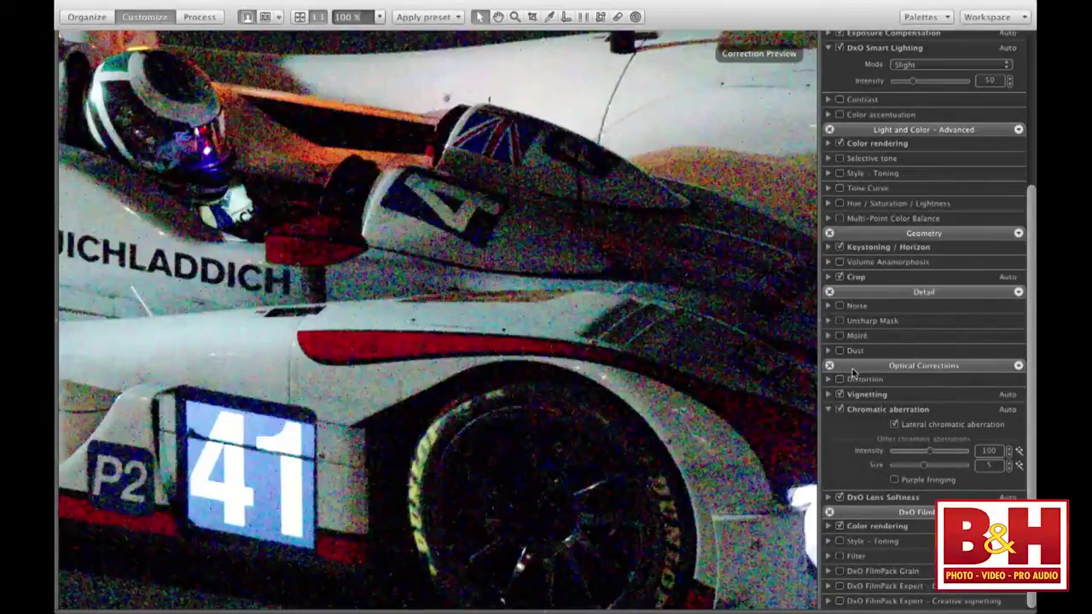
# Step: Enable Noise correction for the race car photo
pyautogui.scroll(4, 852, 372)
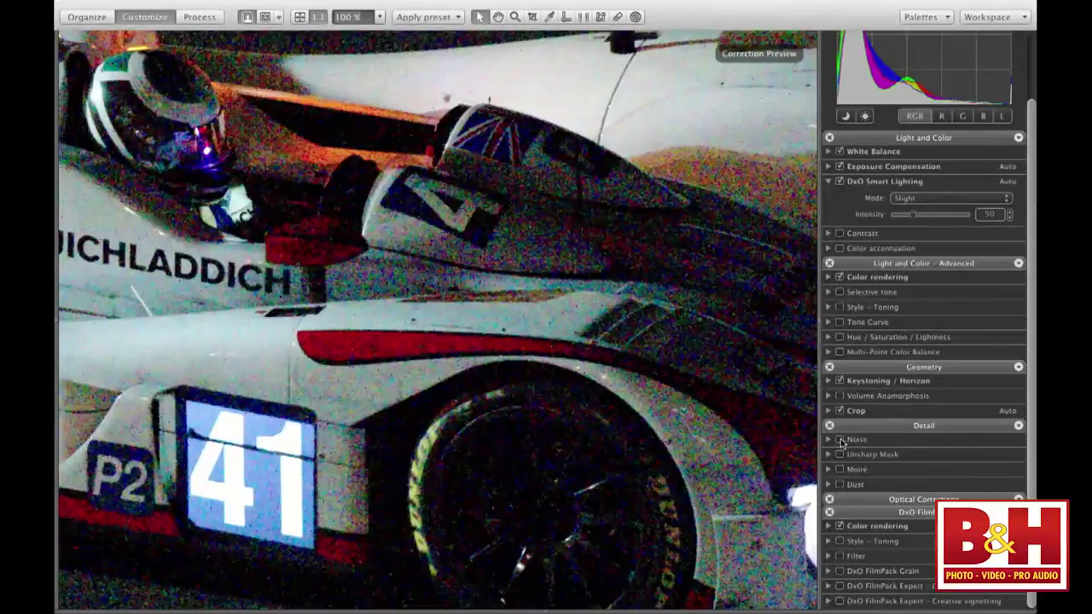
pyautogui.click(840, 439)
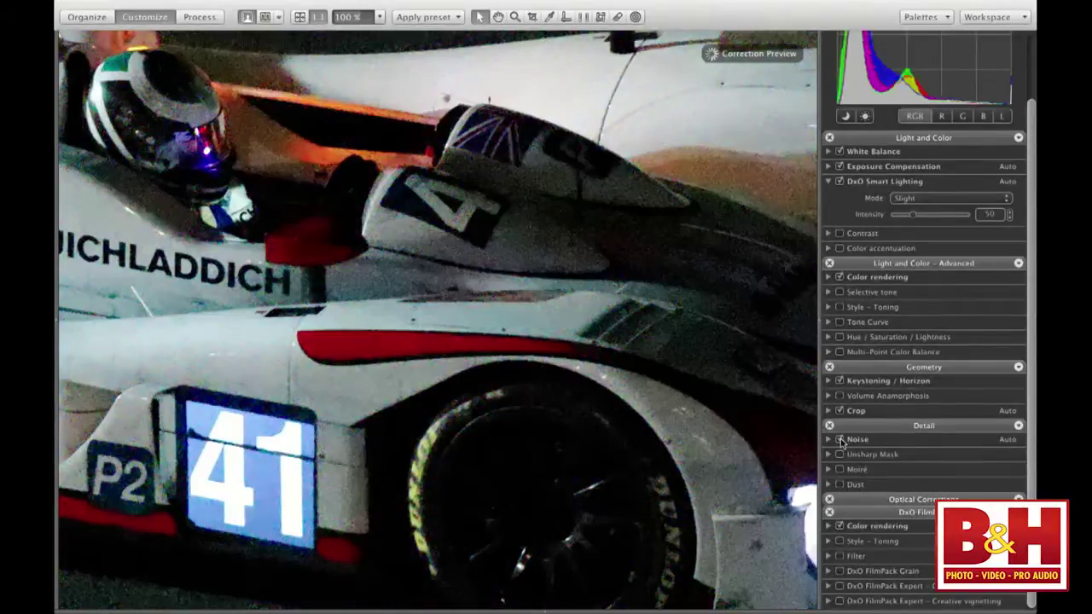
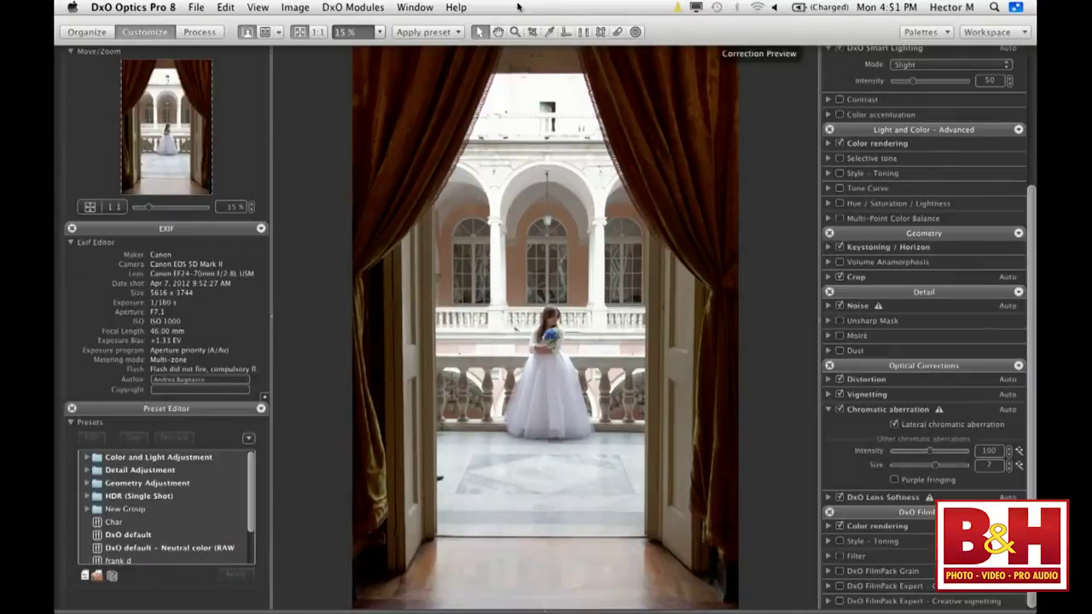
# Step: Set DxO Smart Lighting to Strong for the photo of the bride between the curtains and compare it with the as-shot version
pyautogui.scroll(2, 966, 212)
pyautogui.scroll(3, 966, 212)
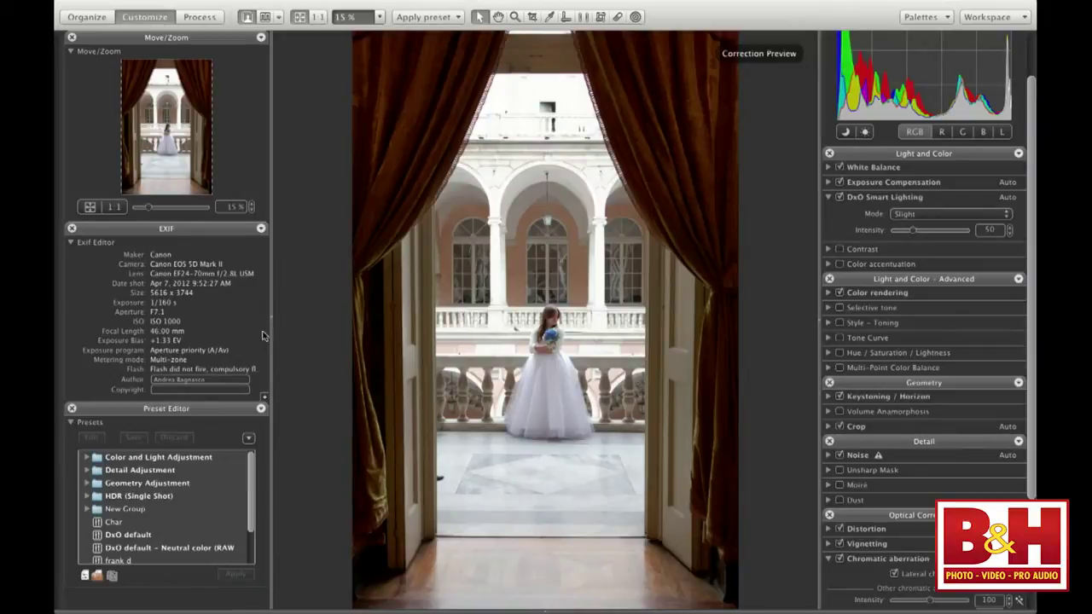
pyautogui.click(272, 322)
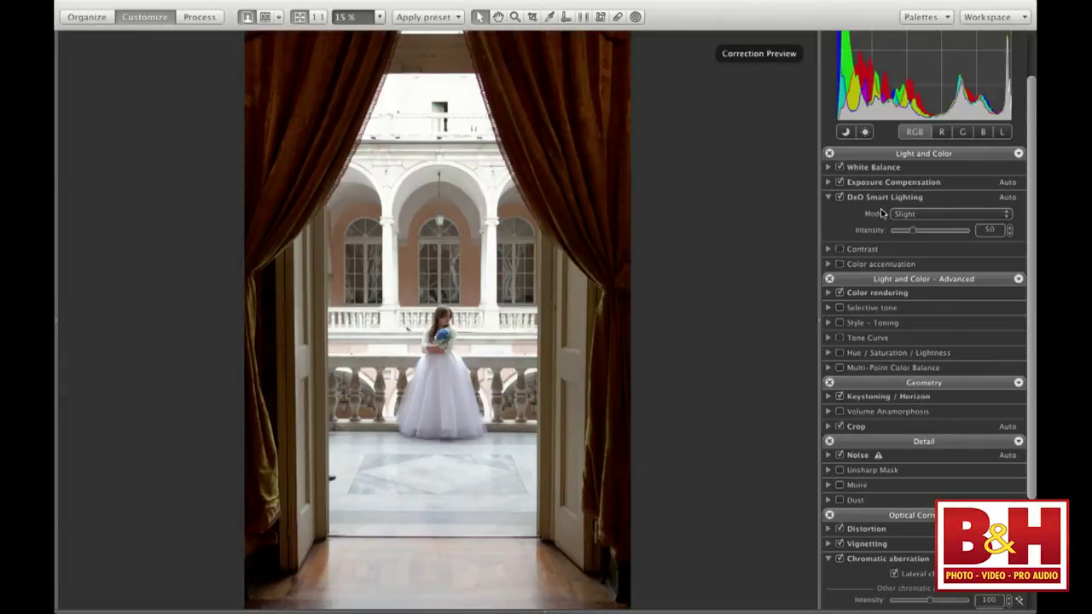
pyautogui.click(957, 215)
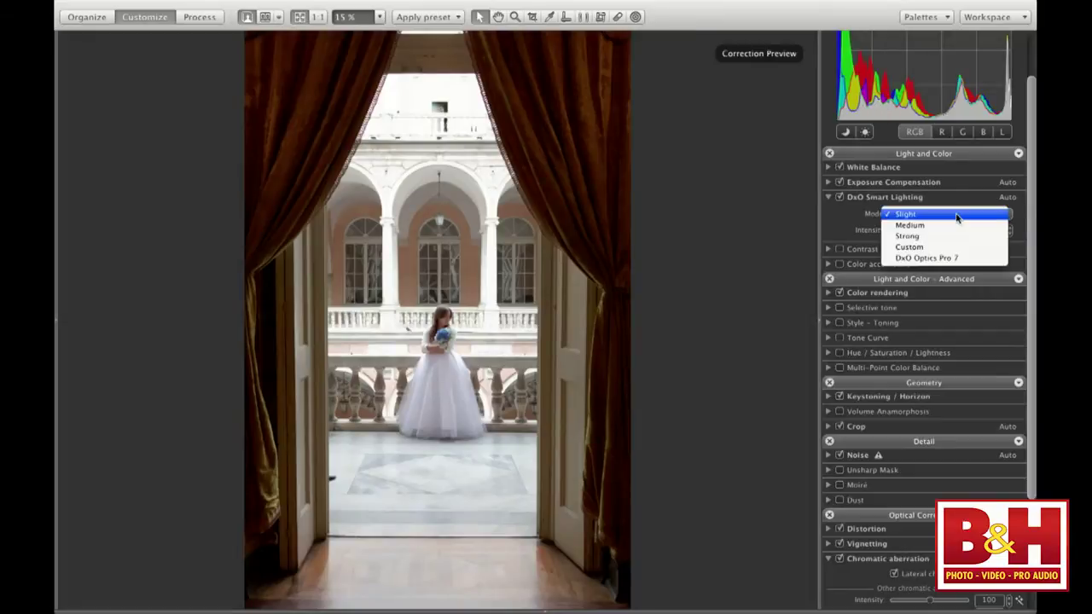
pyautogui.click(930, 236)
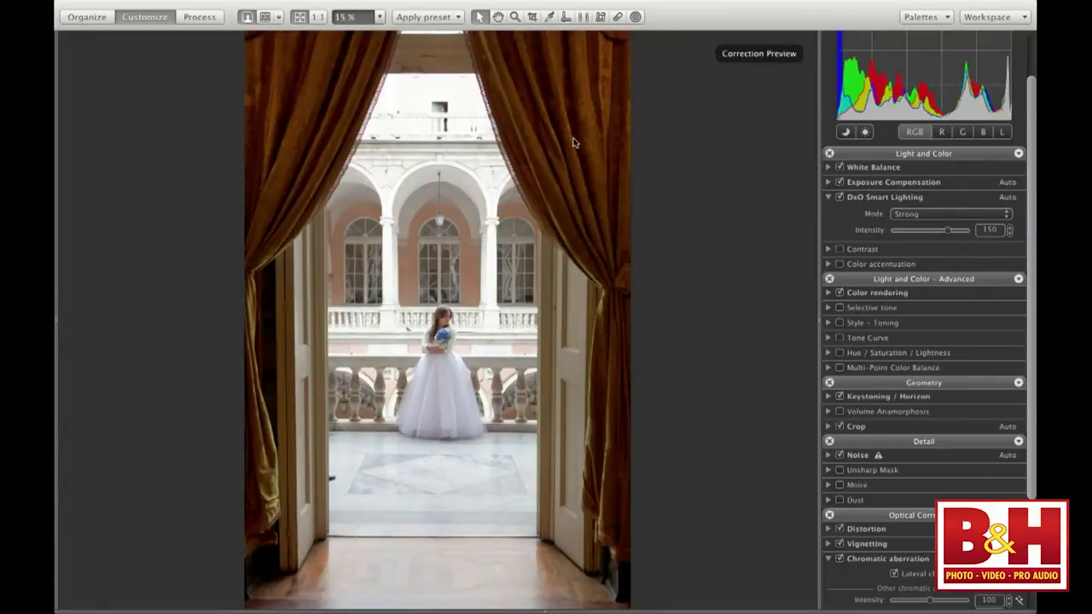
pyautogui.click(596, 194)
pyautogui.click(596, 194)
pyautogui.click(595, 194)
# Step: Set the bride photo's color rendering to the Camera Body category with the Canon 5DMk2, 5DMk3, 1D X rendering
pyautogui.click(829, 292)
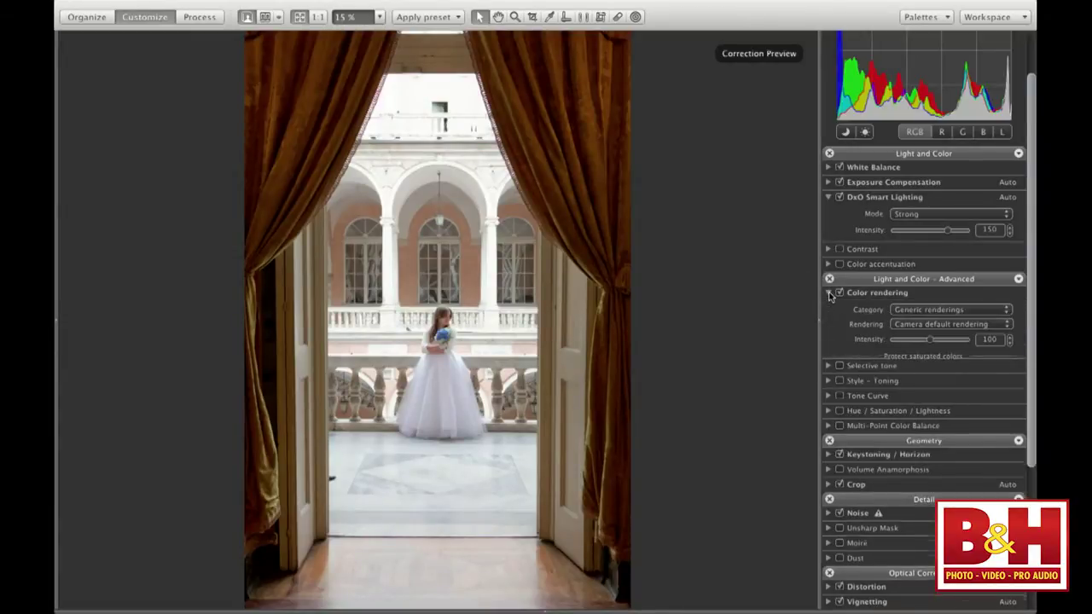
pyautogui.click(942, 312)
pyautogui.click(918, 322)
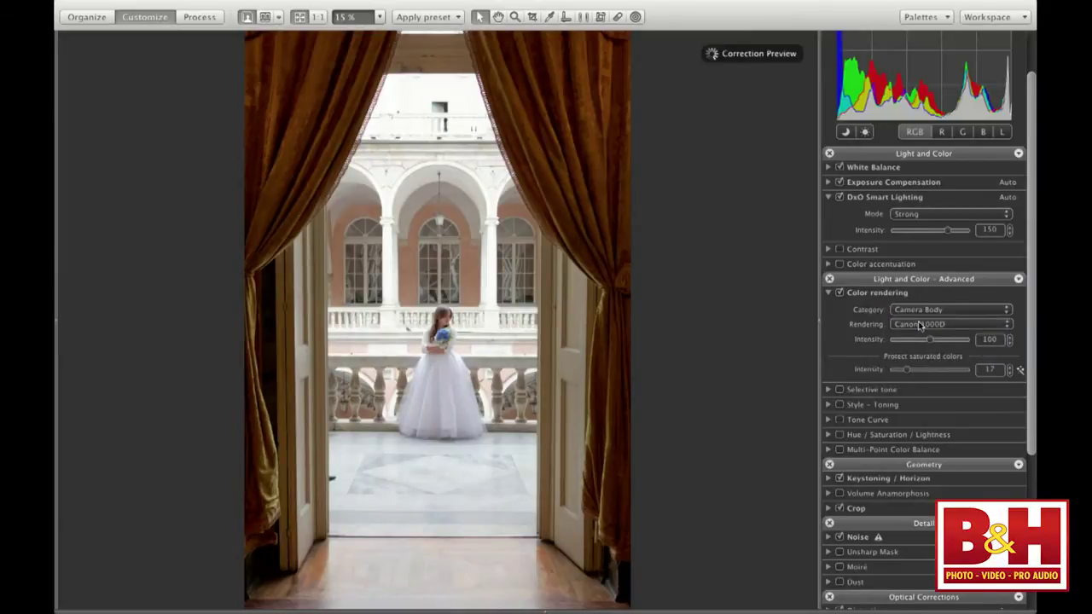
pyautogui.click(928, 324)
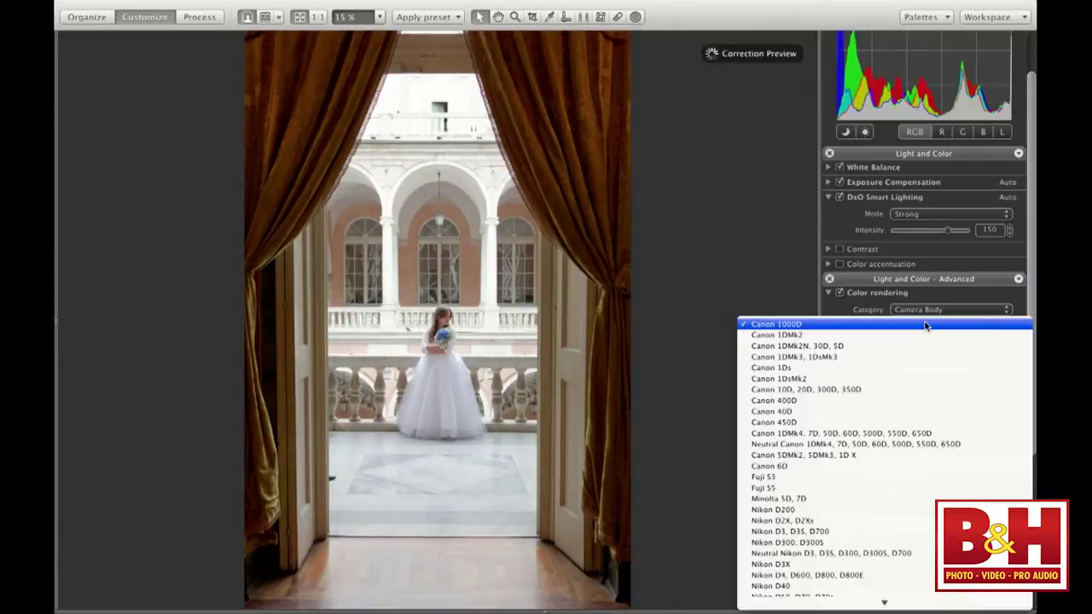
pyautogui.click(845, 455)
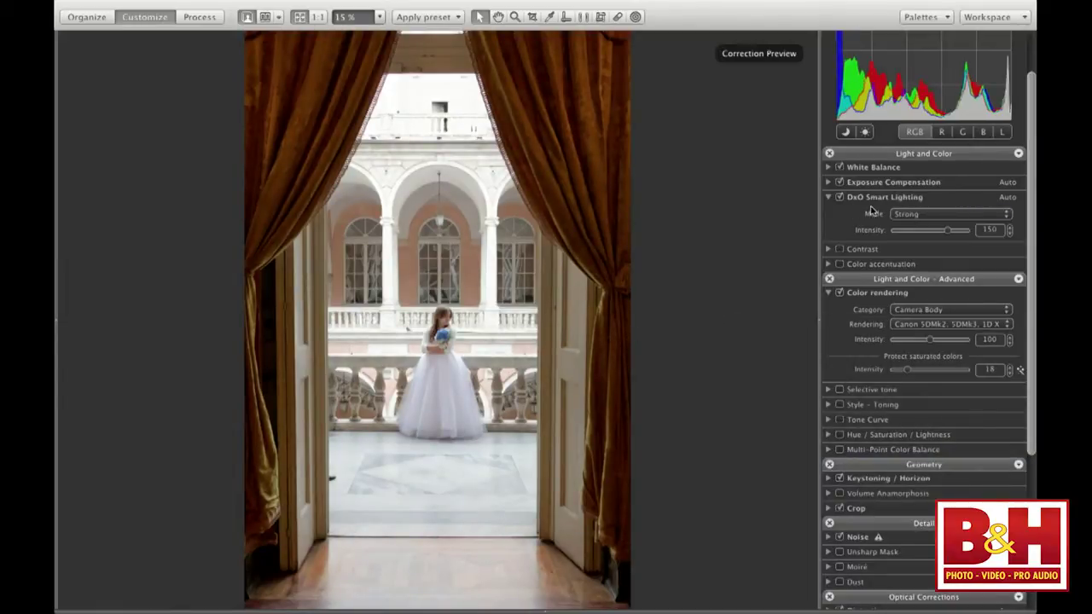
# Step: Compare the Center Weighted Average and Highlight Priority - Slight exposure corrections, keeping Center Weighted Average
pyautogui.click(829, 181)
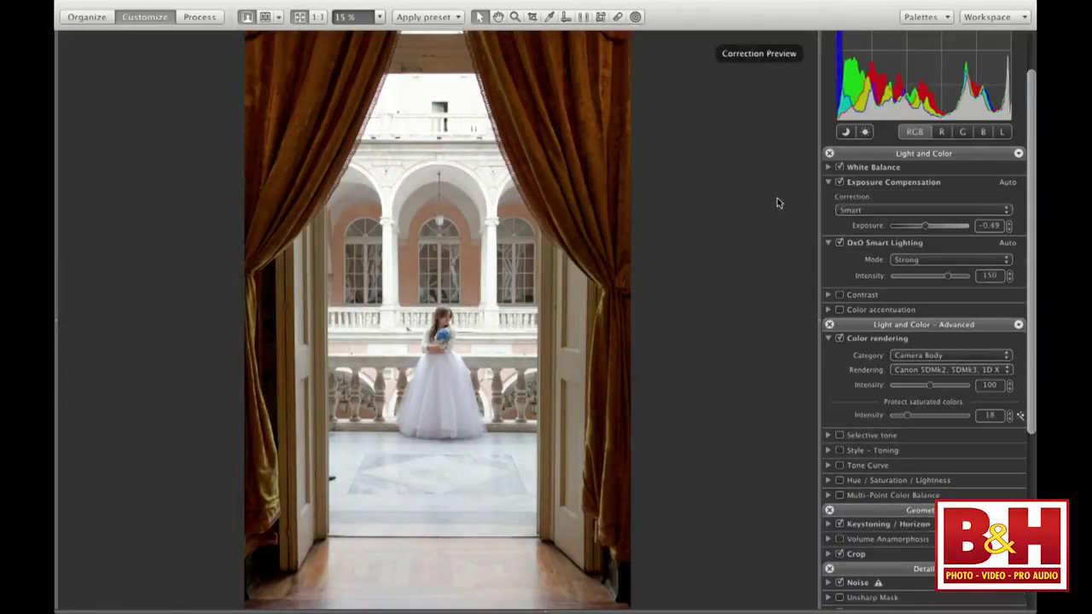
pyautogui.click(995, 210)
pyautogui.click(948, 224)
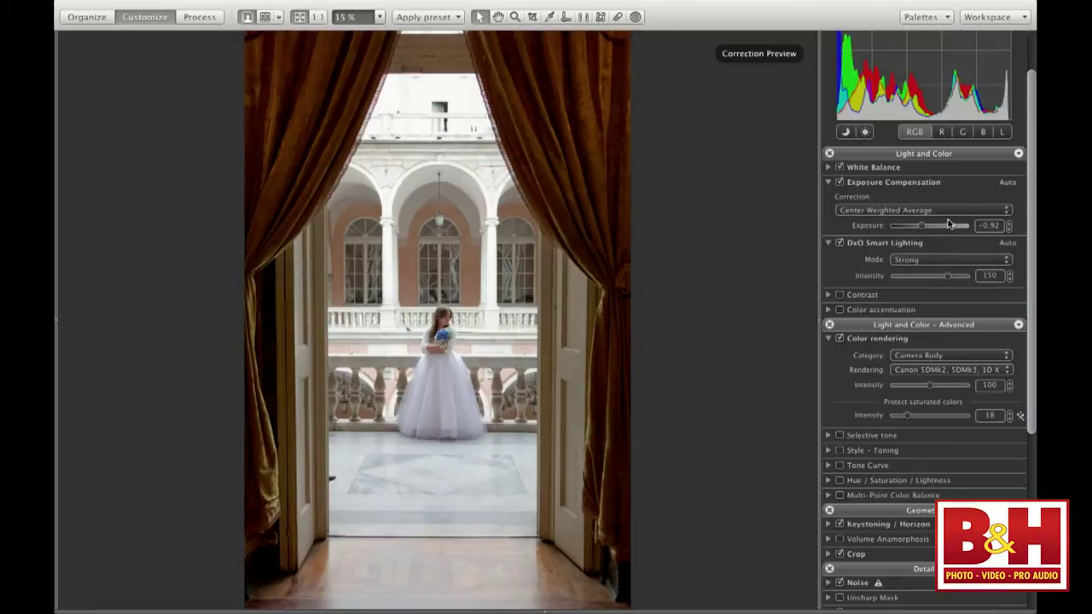
pyautogui.click(944, 212)
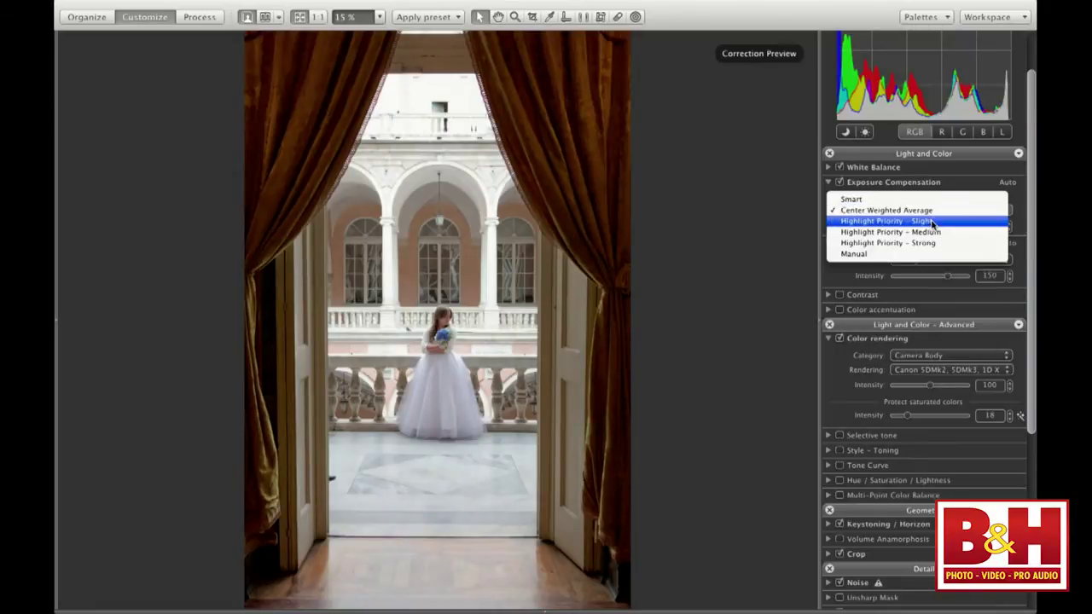
pyautogui.click(932, 222)
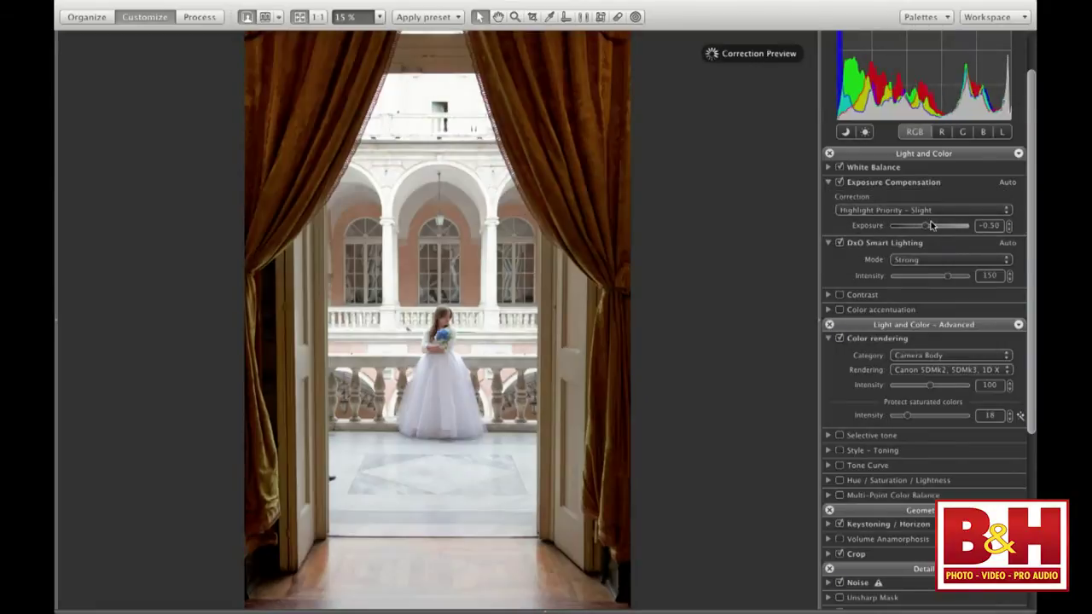
pyautogui.click(952, 214)
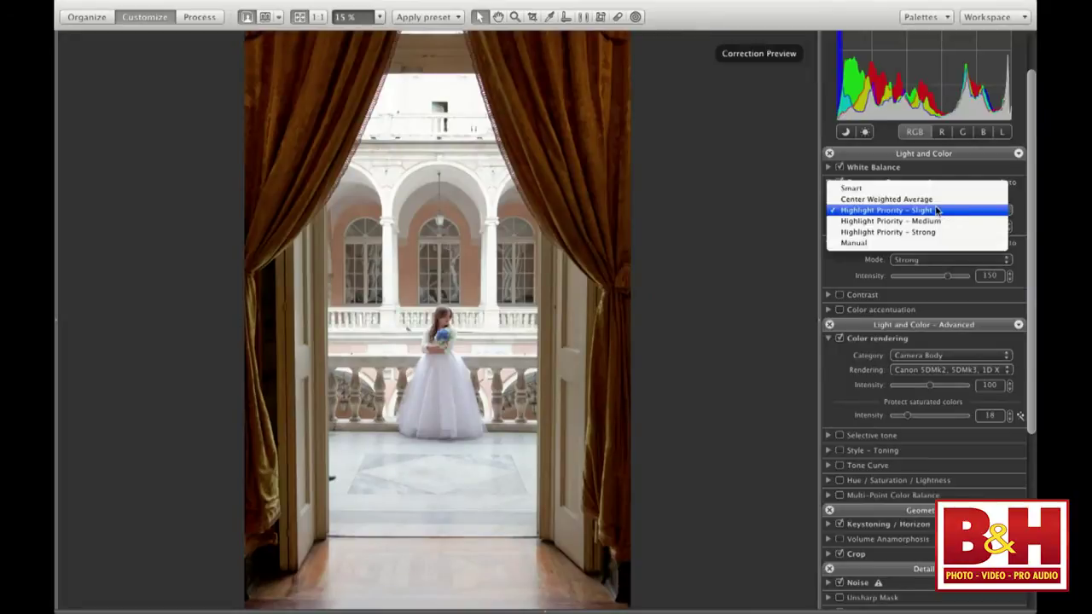
pyautogui.click(932, 204)
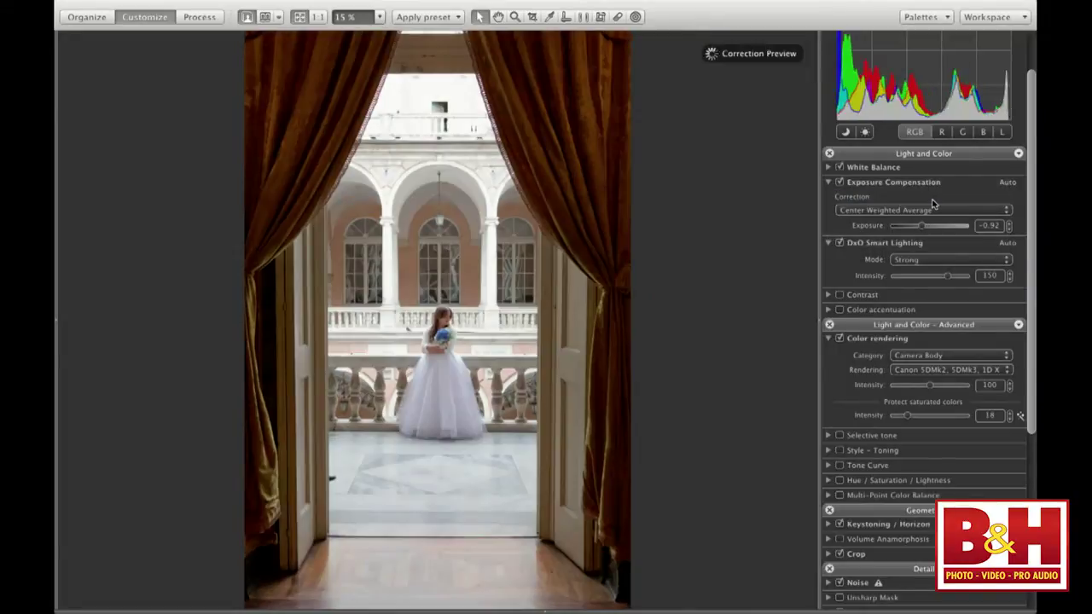
# Step: Adjust the bride photo's selective tone to Highlights -14, Midtones -18 and Blacks 3
pyautogui.scroll(-5, 972, 429)
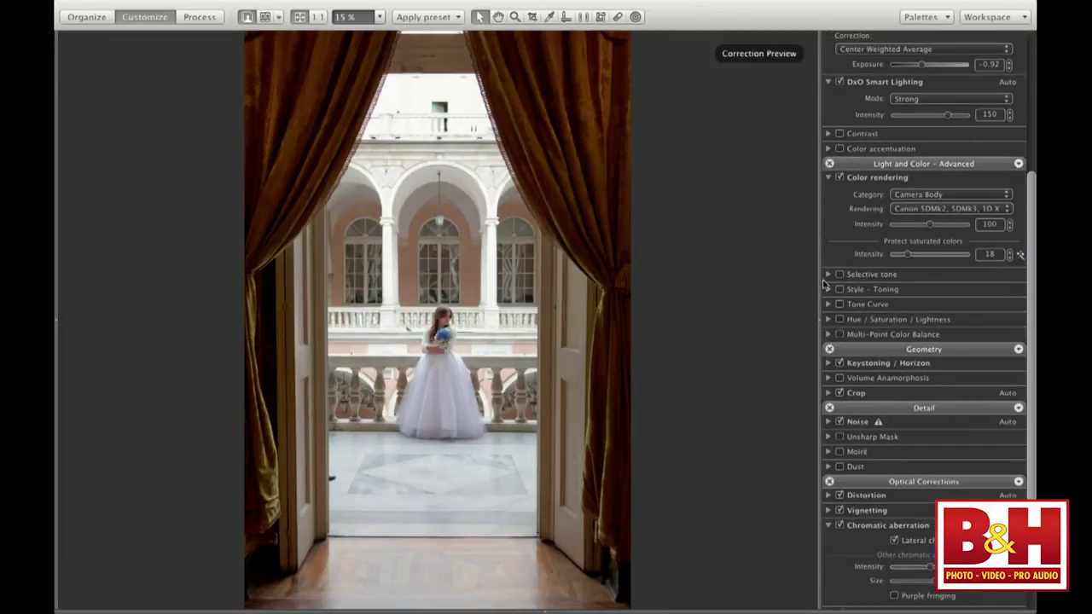
pyautogui.click(826, 275)
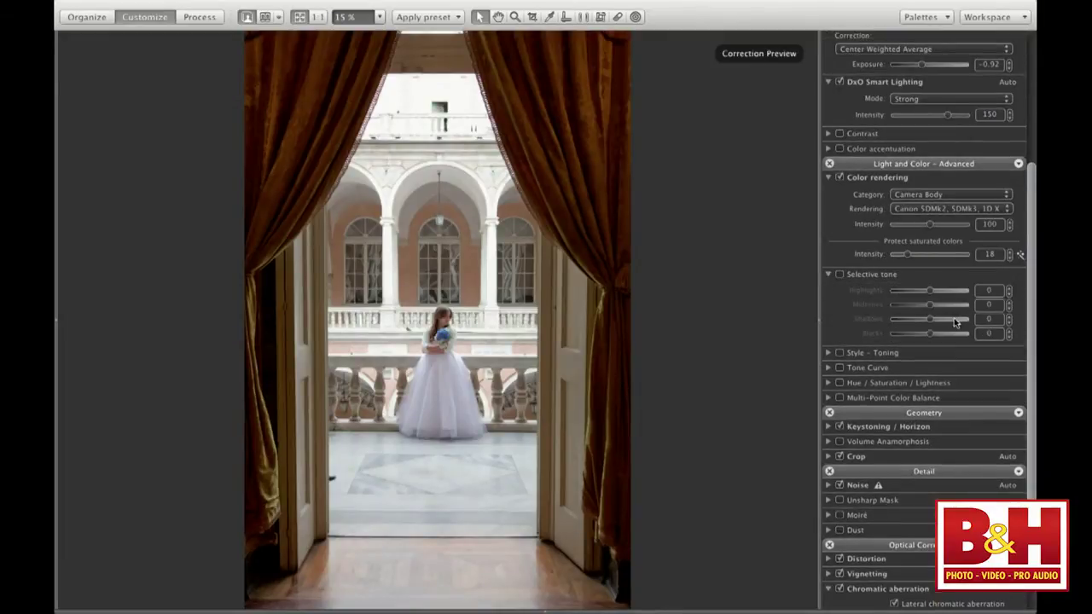
pyautogui.moveTo(929, 293); pyautogui.dragTo(925, 292)
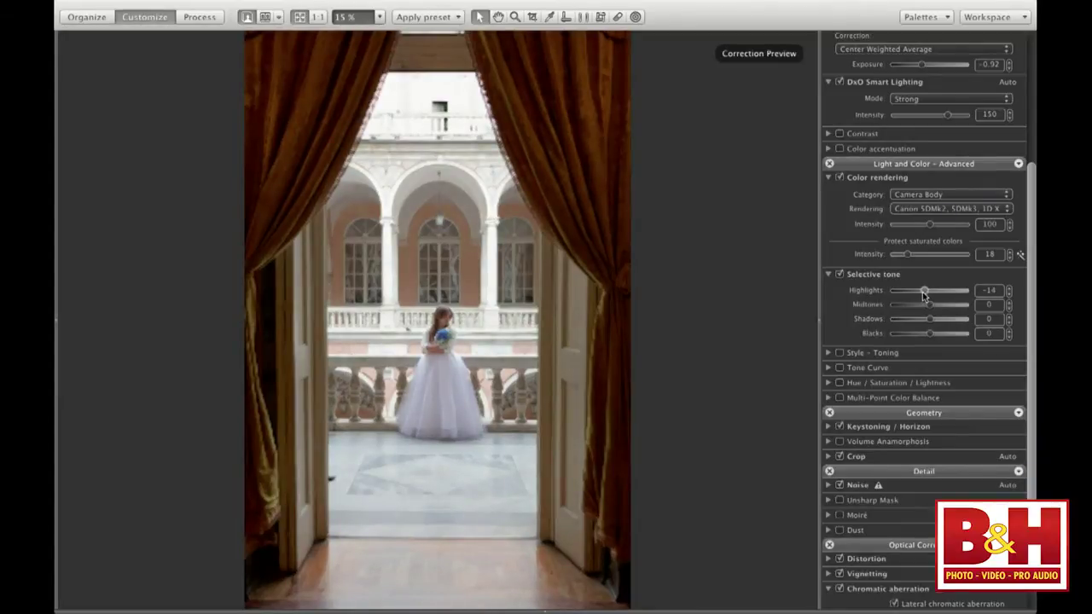
pyautogui.moveTo(930, 312); pyautogui.dragTo(922, 313)
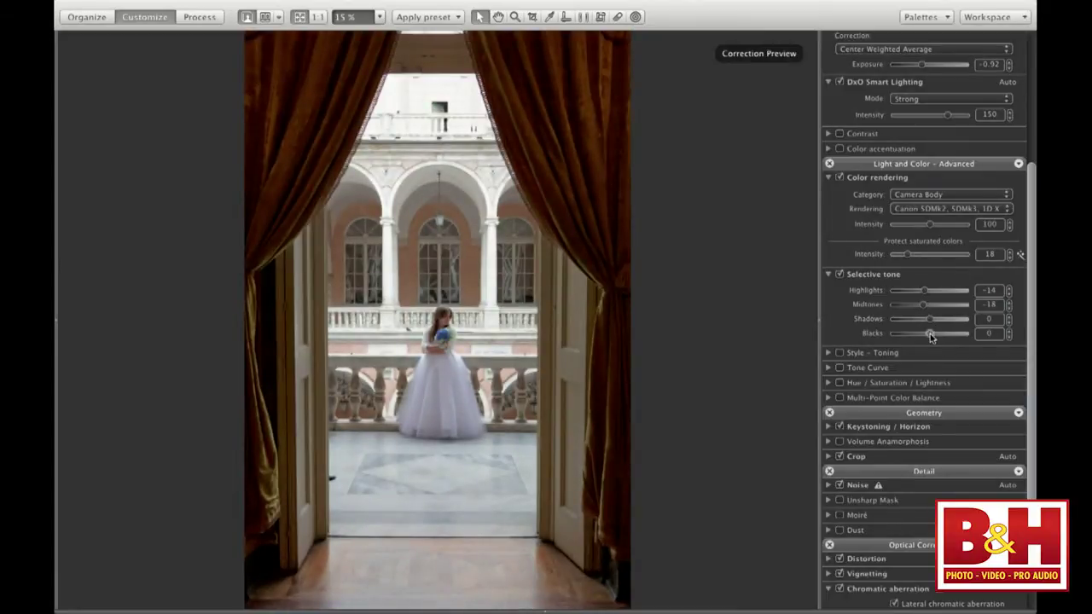
pyautogui.moveTo(930, 335); pyautogui.dragTo(930, 335)
# Step: Examine the highlight detail in the white facade and upper balustrade at 133% zoom, checking it against the as-shot version
pyautogui.scroll(5, 274, 273)
pyautogui.scroll(4, 514, 117)
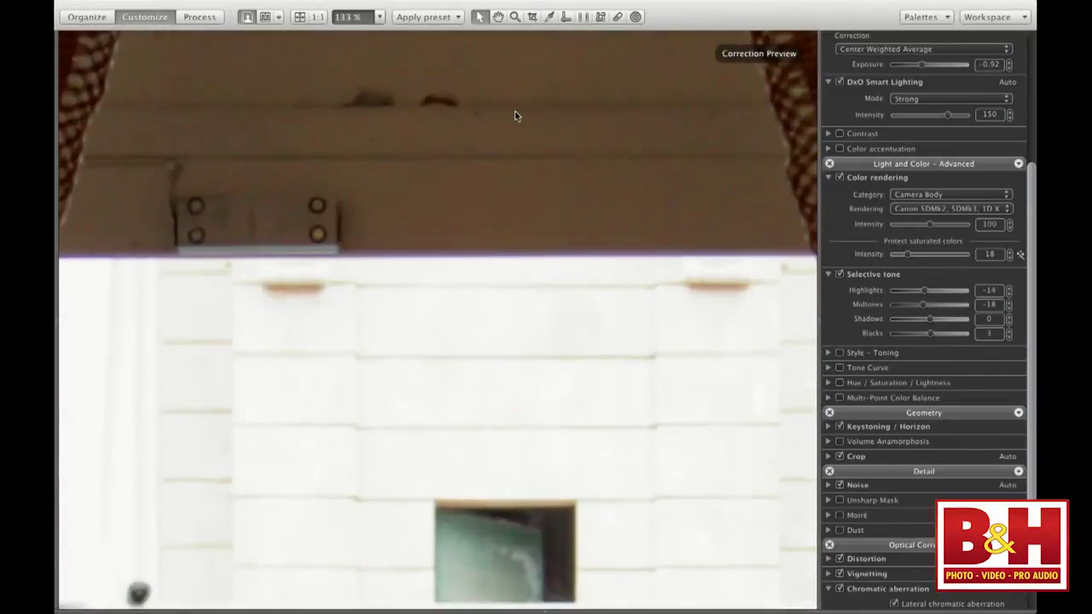
pyautogui.scroll(-5, 389, 383)
pyautogui.hscroll(-4, 388, 382)
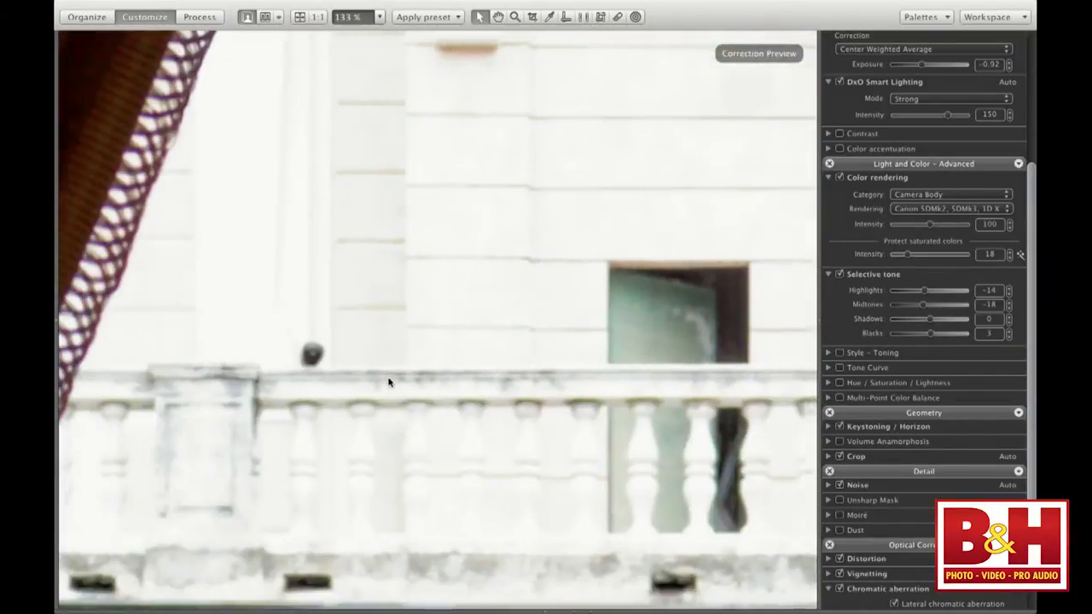
pyautogui.hscroll(-2, 388, 382)
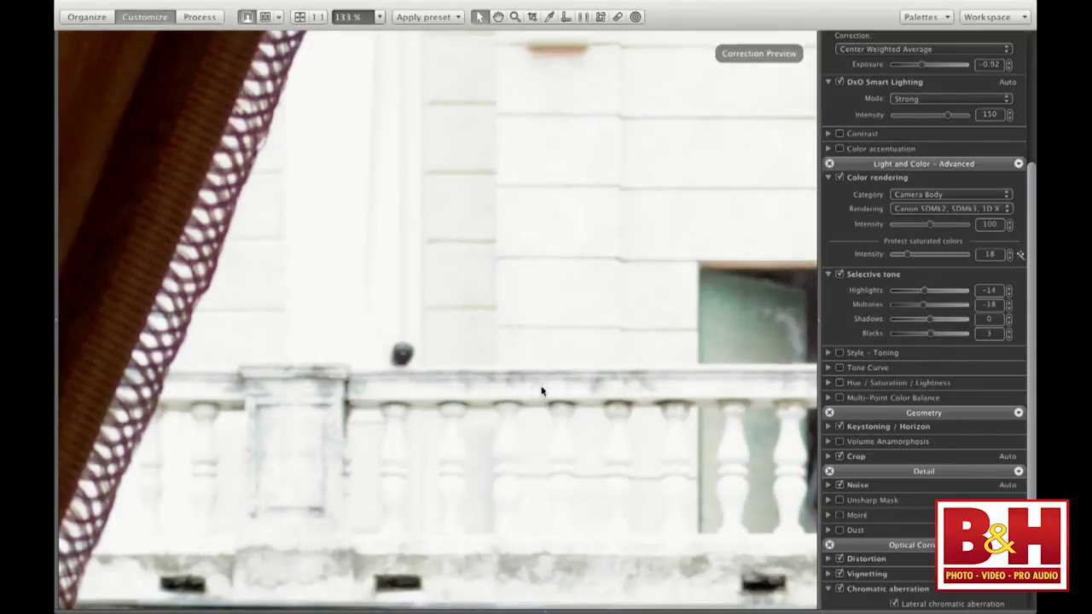
pyautogui.click(561, 300)
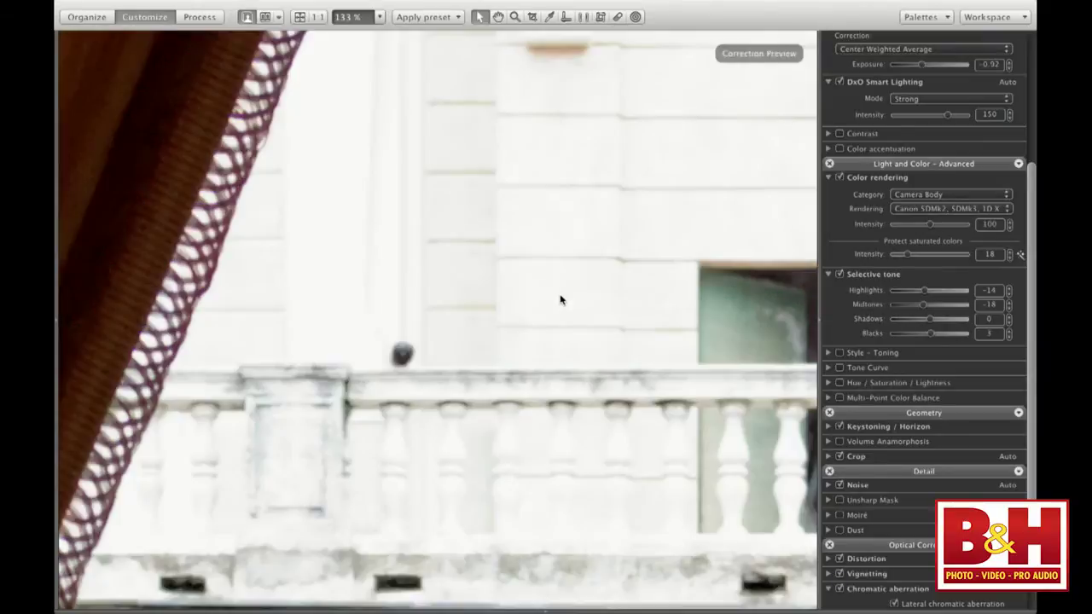
pyautogui.click(560, 299)
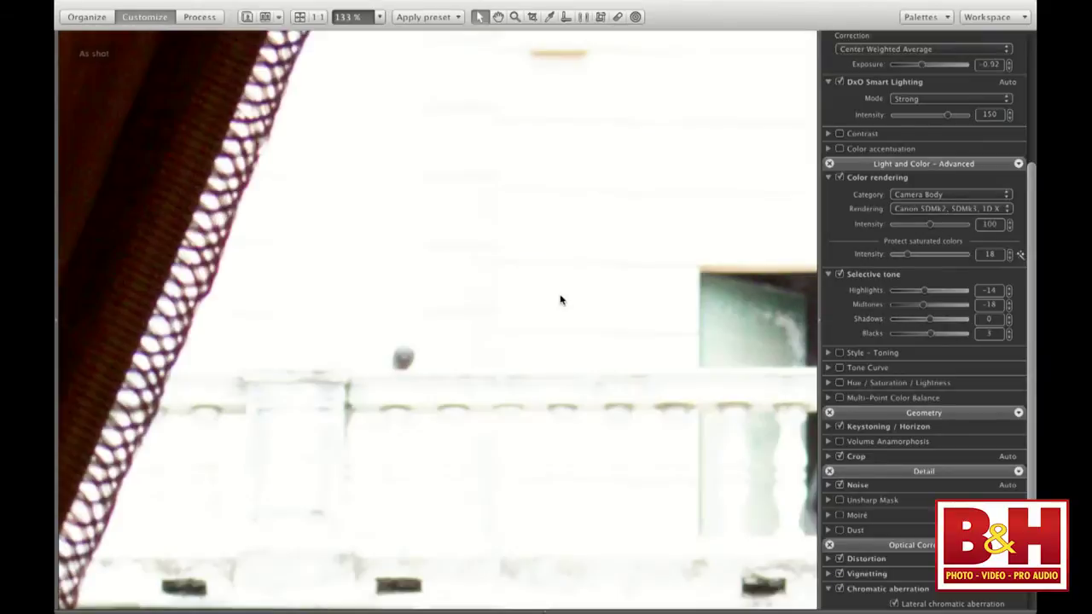
pyautogui.click(561, 300)
pyautogui.hscroll(6, 560, 300)
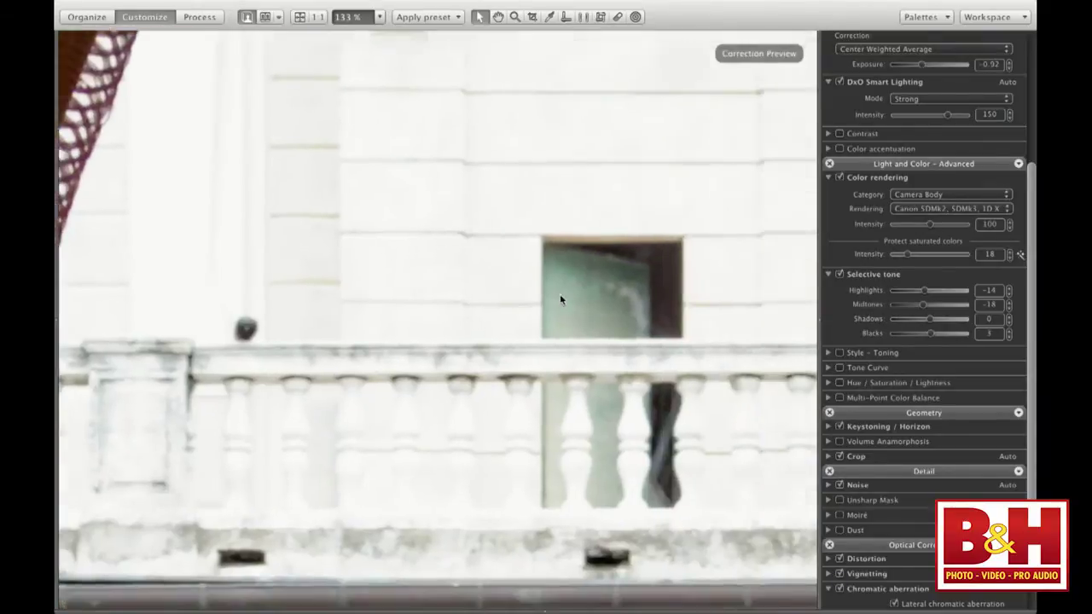
pyautogui.hscroll(2, 560, 299)
pyautogui.hscroll(-8, 560, 299)
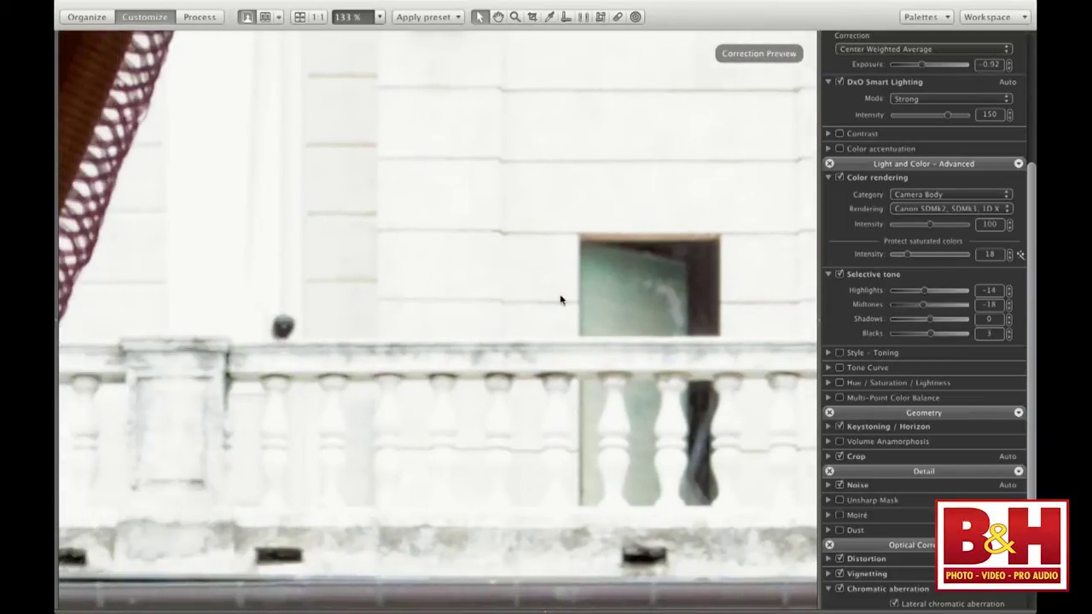
pyautogui.scroll(1, 560, 300)
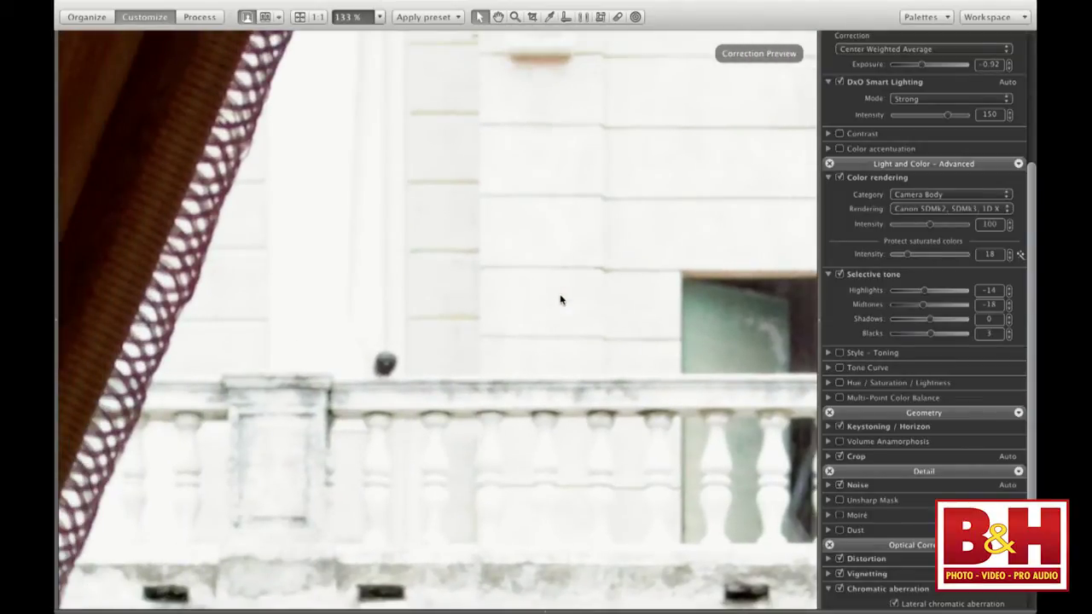
# Step: Switch repeatedly between the as-shot and corrected facade beside the curtain, and fit the whole photo to the view
pyautogui.click(560, 300)
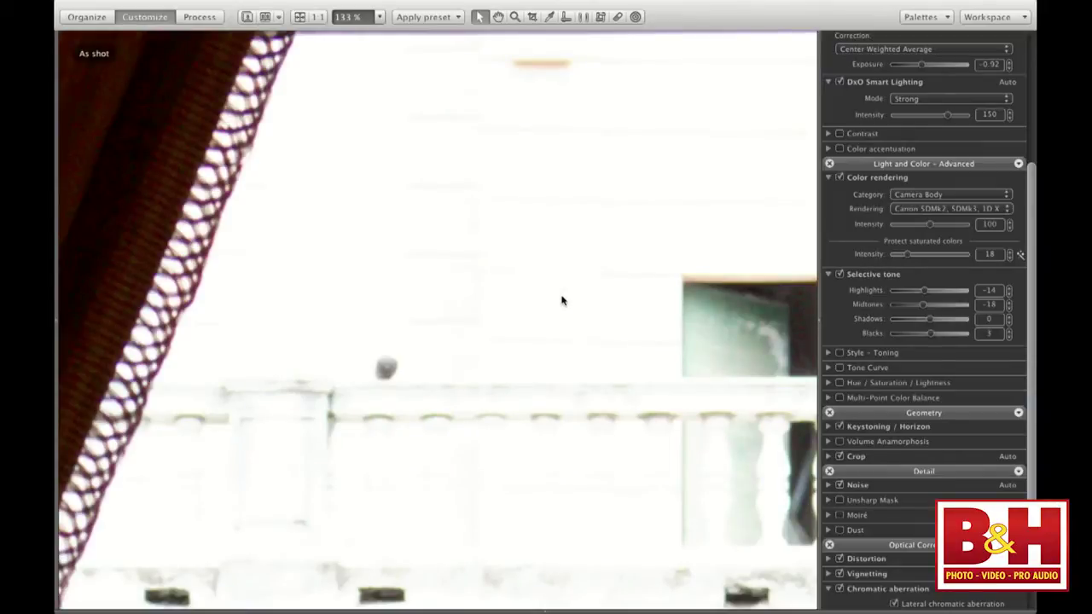
pyautogui.click(561, 300)
pyautogui.click(561, 300)
pyautogui.click(562, 300)
pyautogui.click(562, 301)
pyautogui.click(563, 301)
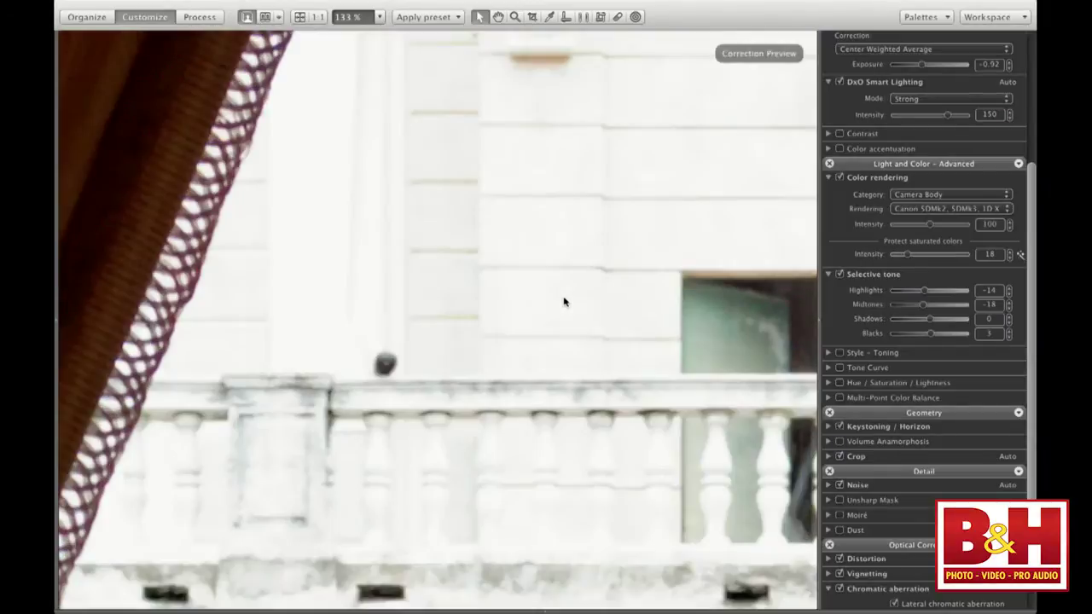
pyautogui.click(563, 301)
pyautogui.click(563, 301)
pyautogui.click(535, 274)
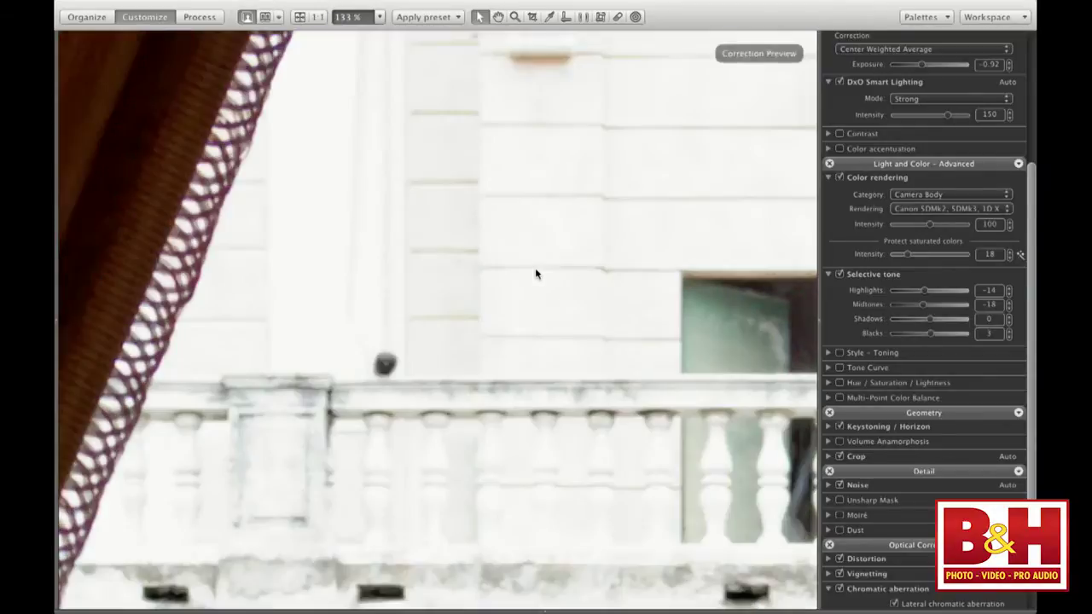
pyautogui.click(535, 274)
pyautogui.click(536, 274)
pyautogui.click(536, 274)
pyautogui.click(300, 17)
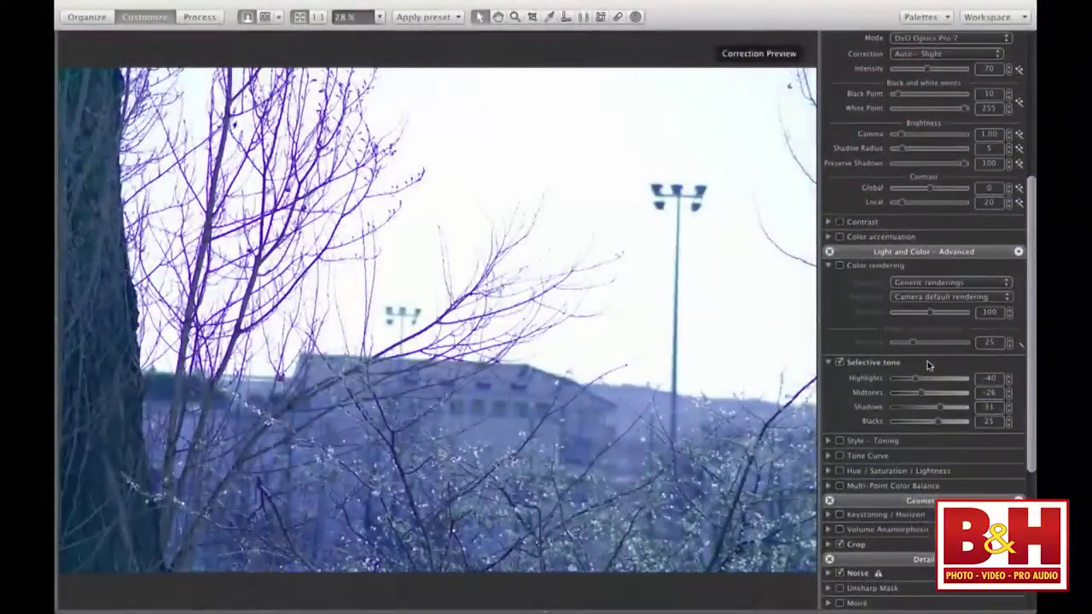
# Step: Disable Chromatic aberration correction for the photo of tree branches and stadium lights
pyautogui.scroll(-1, 927, 361)
pyautogui.scroll(-3, 928, 365)
pyautogui.scroll(-2, 928, 361)
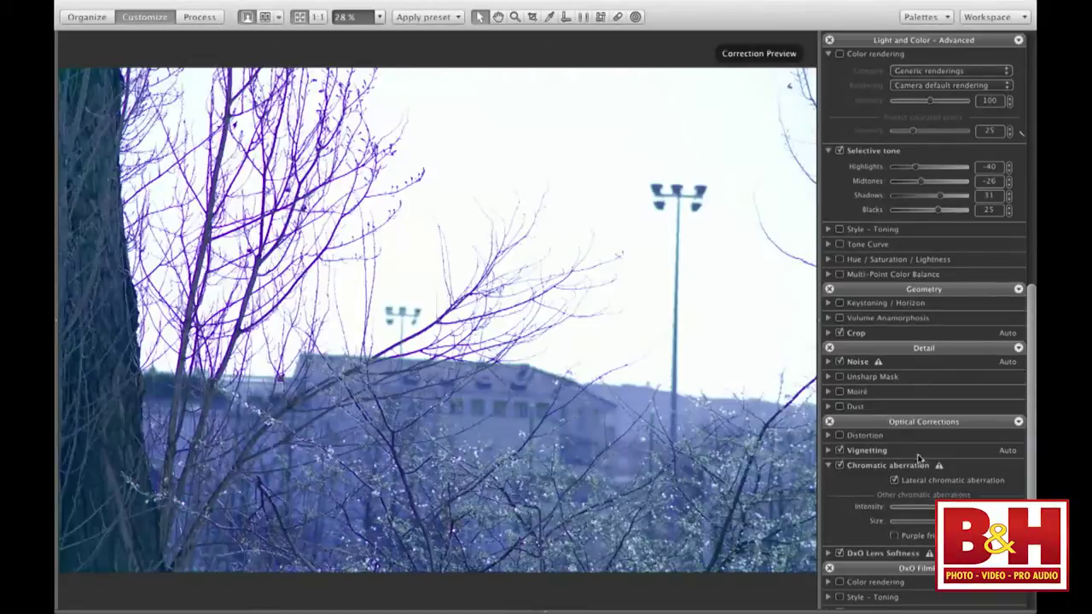
pyautogui.click(839, 465)
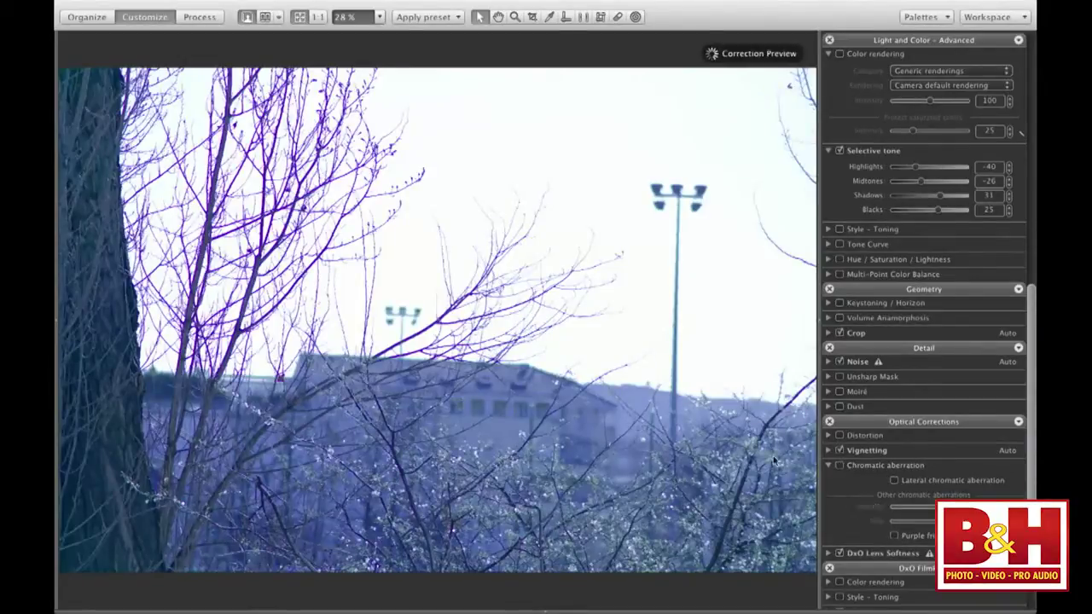
# Step: Re-enable Chromatic aberration correction for the tree branch photo and include Purple fringing, checking the branches at 157% zoom
pyautogui.scroll(5, 281, 188)
pyautogui.scroll(3, 282, 188)
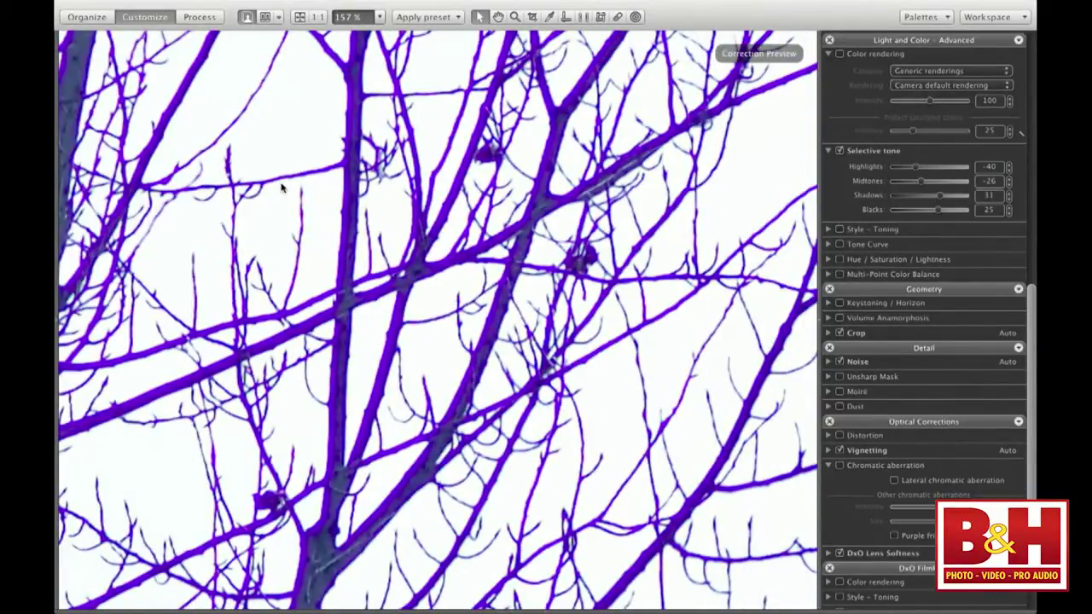
pyautogui.scroll(-3, 915, 413)
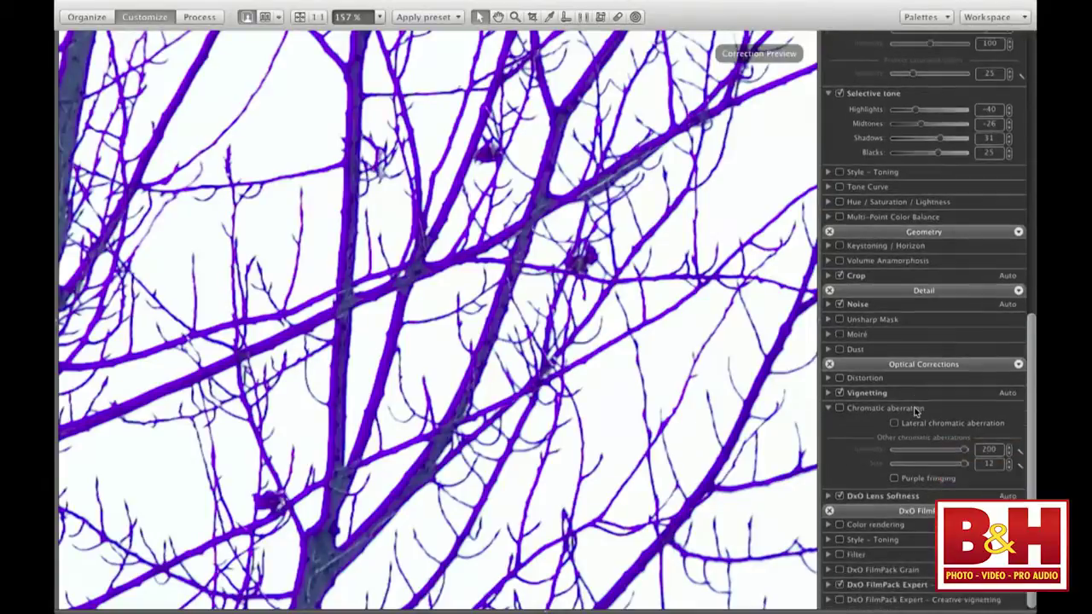
pyautogui.click(840, 412)
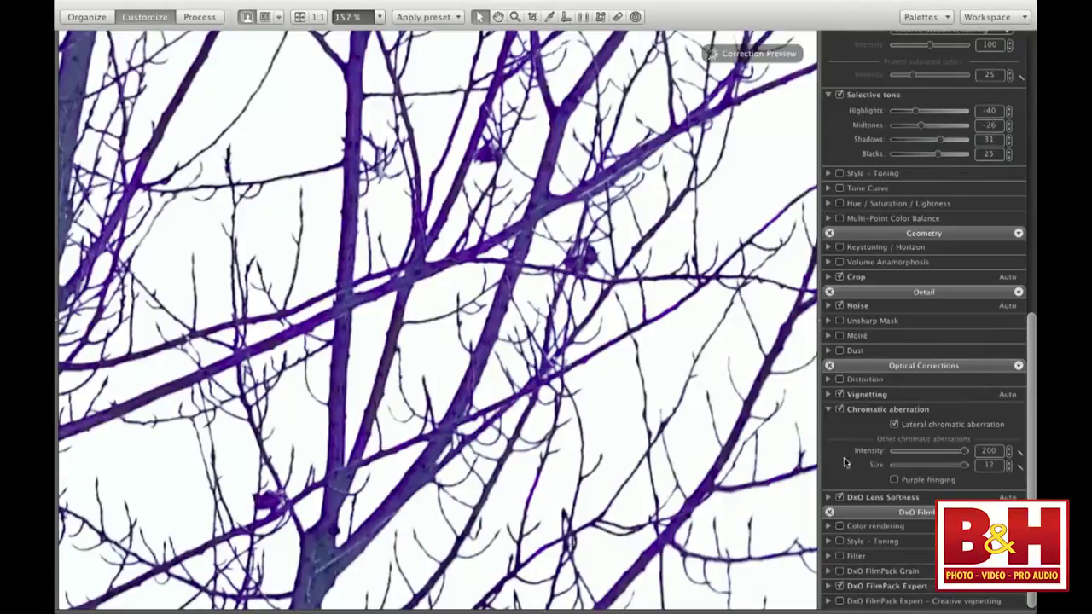
pyautogui.click(893, 480)
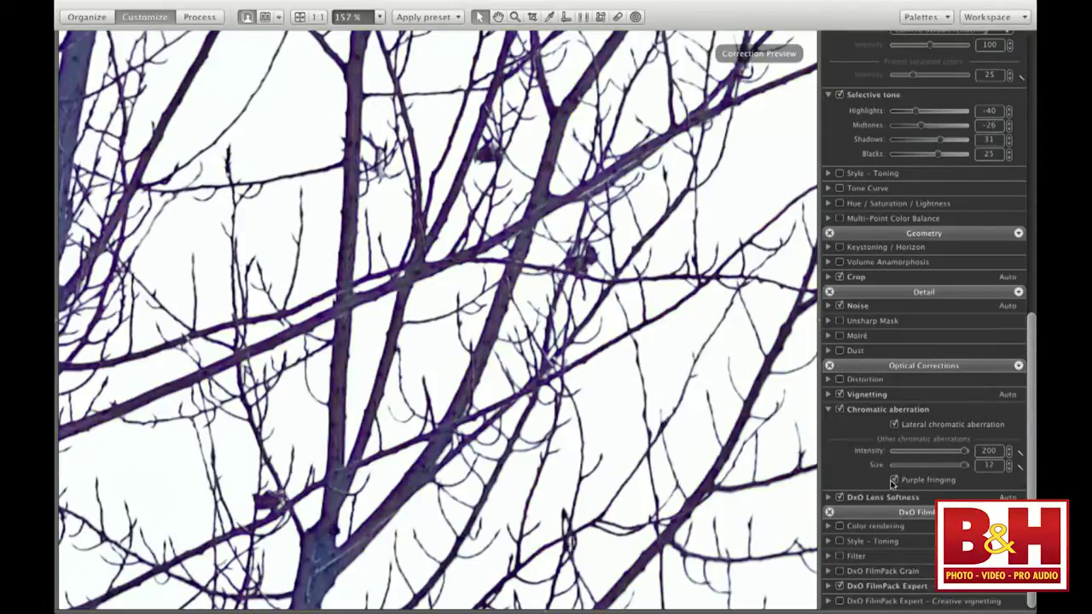
# Step: Compare the as-shot and corrected branches repeatedly for purple fringing, then view them at 72% zoom
pyautogui.click(374, 385)
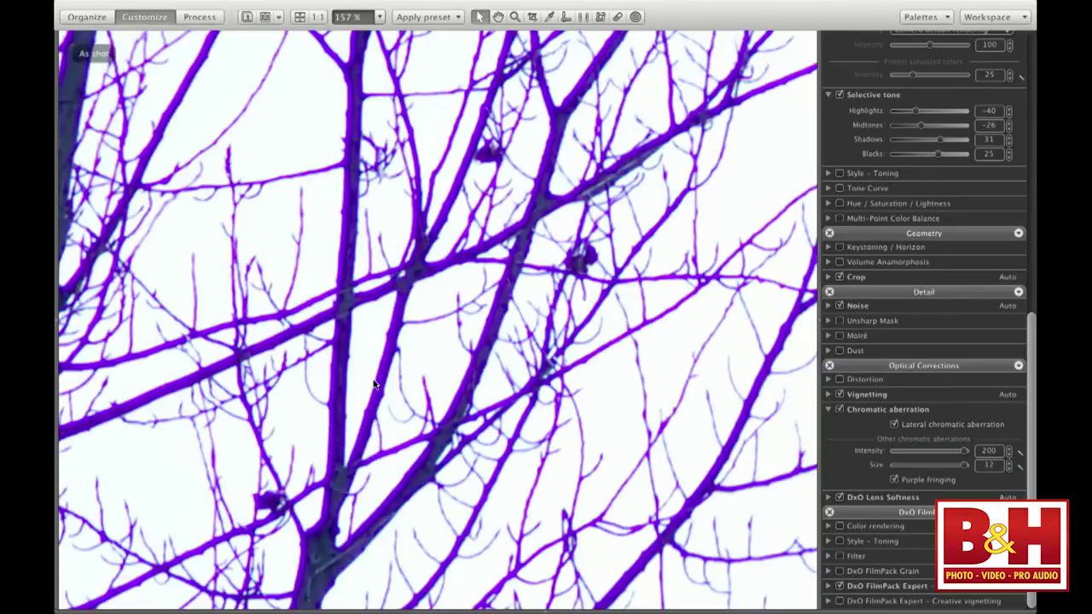
pyautogui.click(375, 386)
pyautogui.click(375, 386)
pyautogui.click(374, 385)
pyautogui.click(375, 385)
pyautogui.scroll(-5, 359, 390)
pyautogui.scroll(-2, 359, 390)
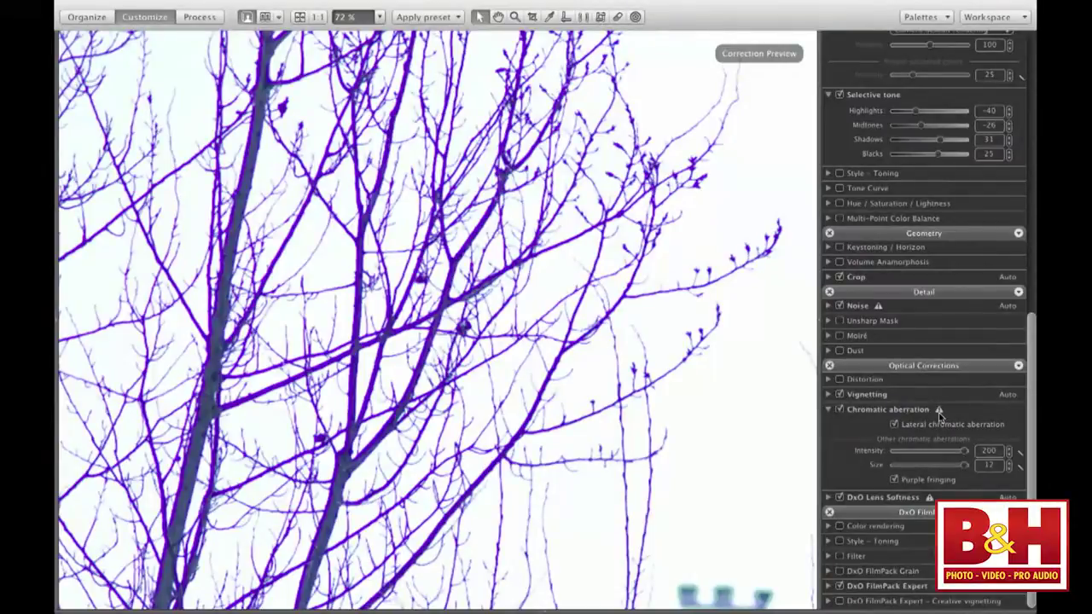
# Step: Open the application's General preferences
pyautogui.moveTo(939, 413)
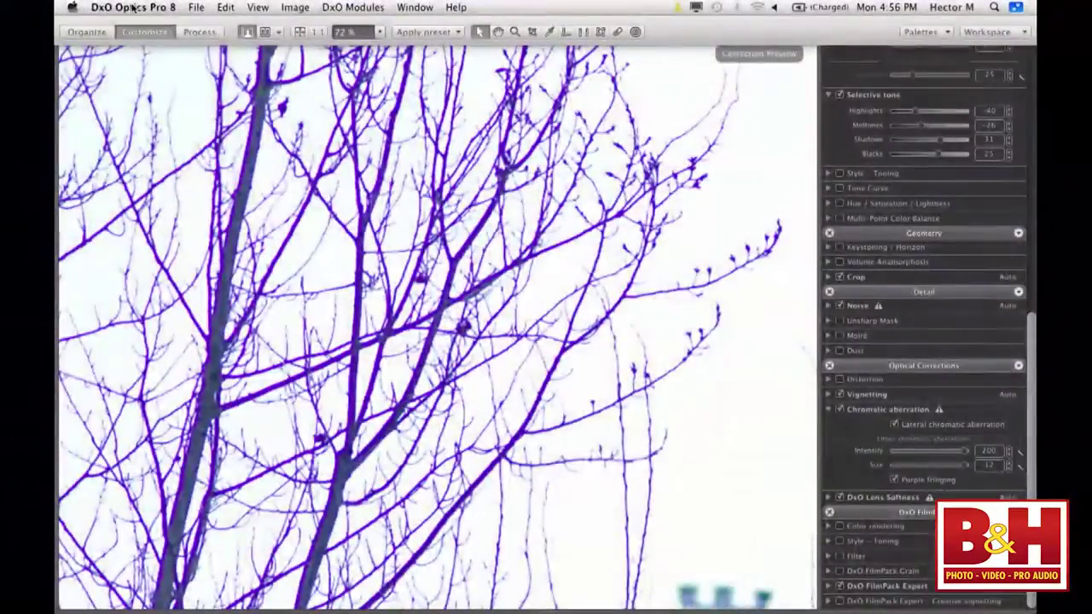
pyautogui.click(133, 8)
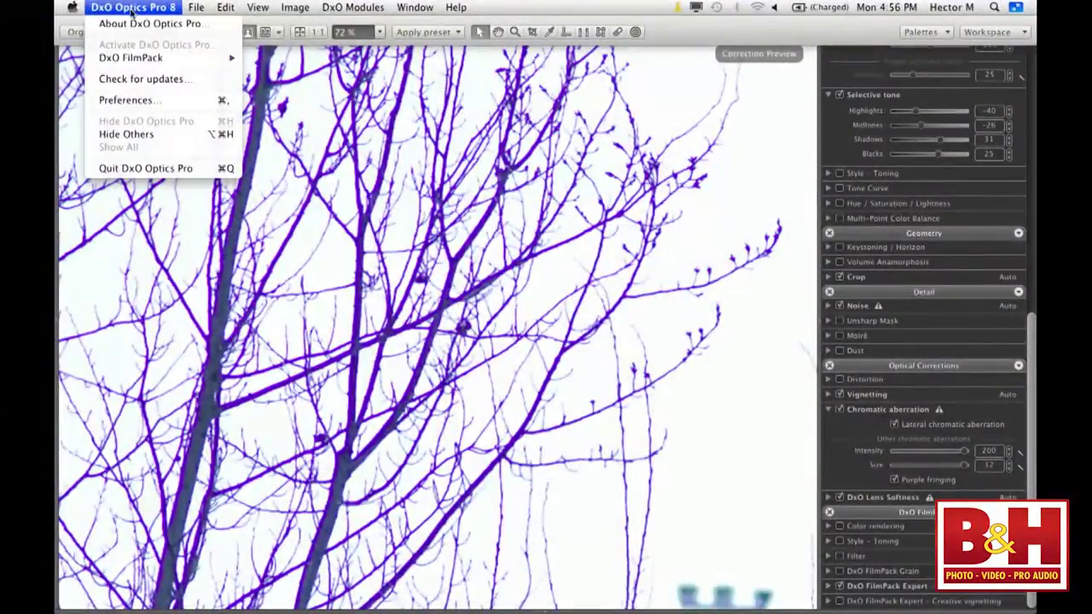
pyautogui.click(134, 101)
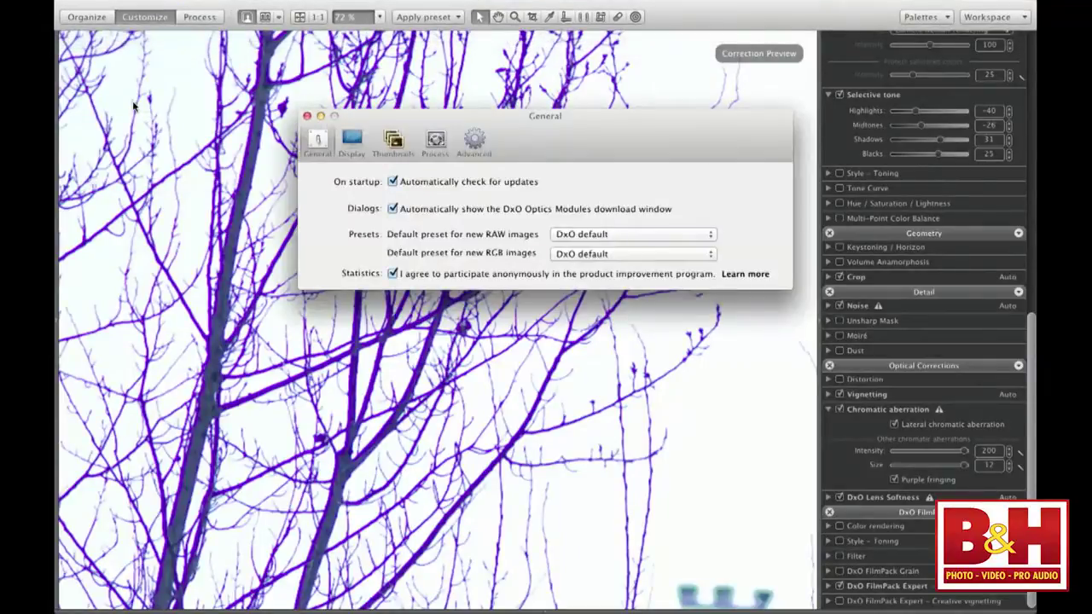
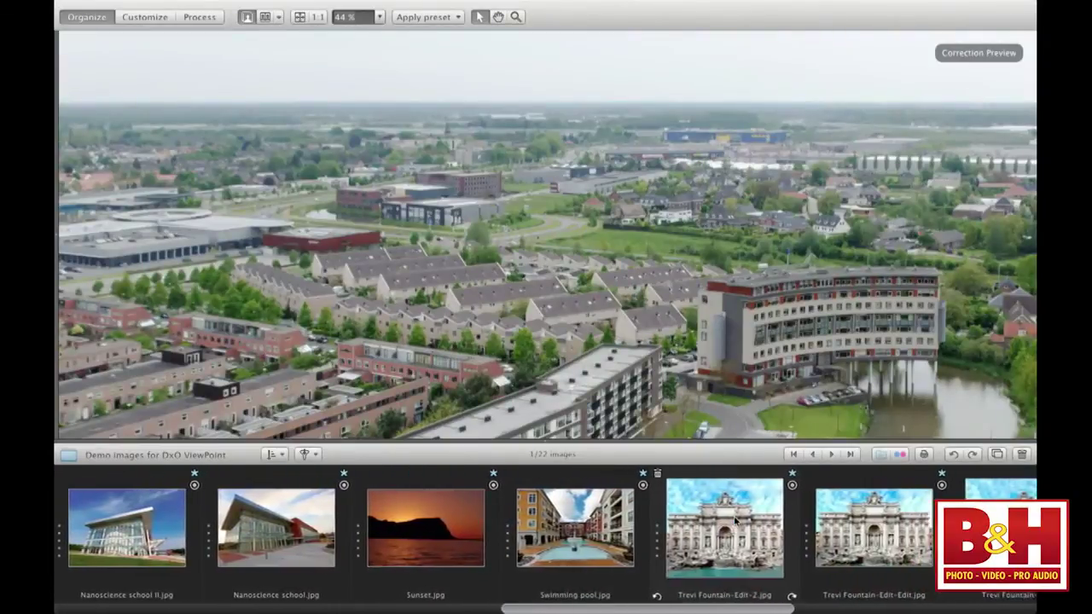
# Step: Show Swimming pool.jpg in an enlarged preview, apply the DxO default preset and fit the whole photo to the view
pyautogui.click(567, 521)
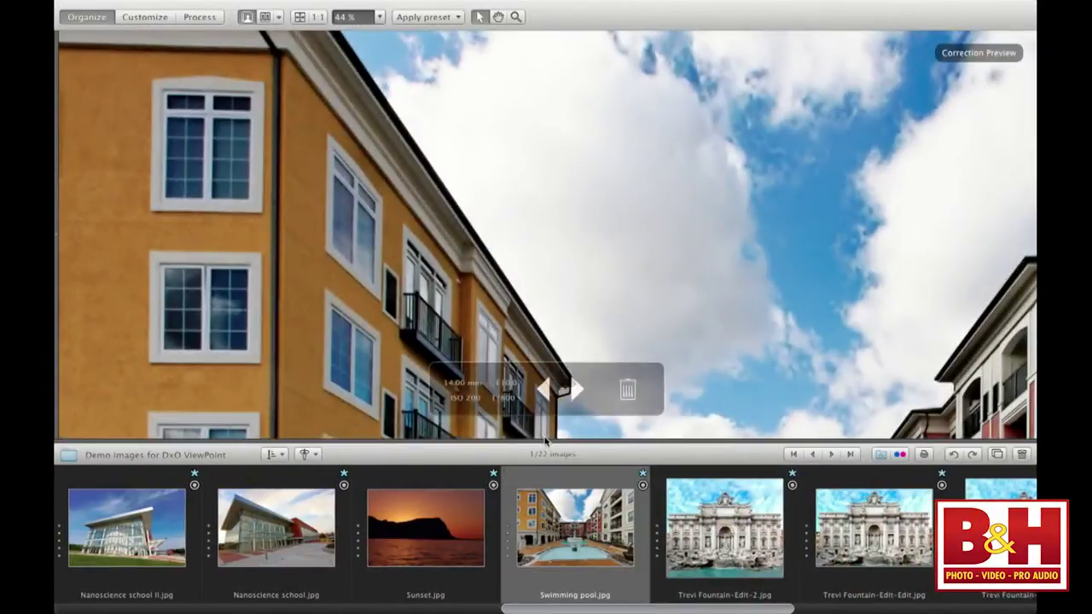
pyautogui.moveTo(543, 440); pyautogui.dragTo(544, 608)
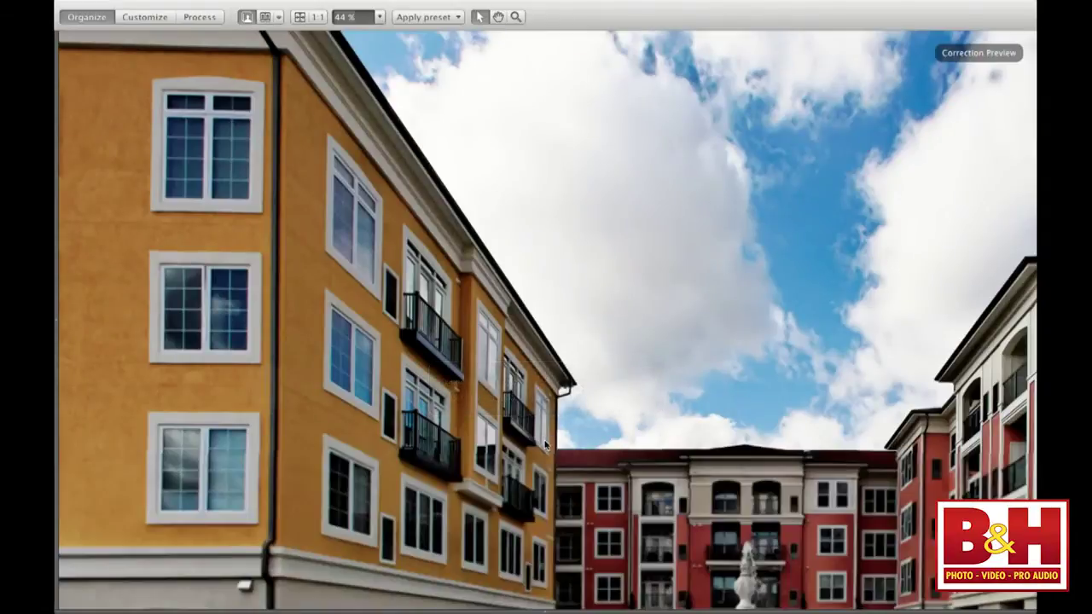
pyautogui.click(424, 17)
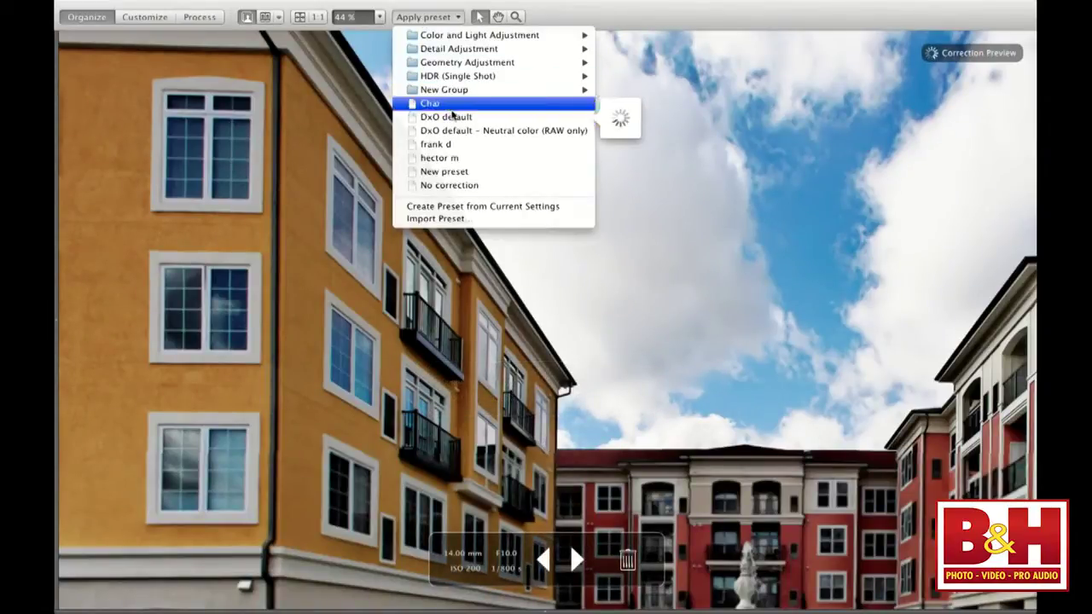
pyautogui.click(452, 116)
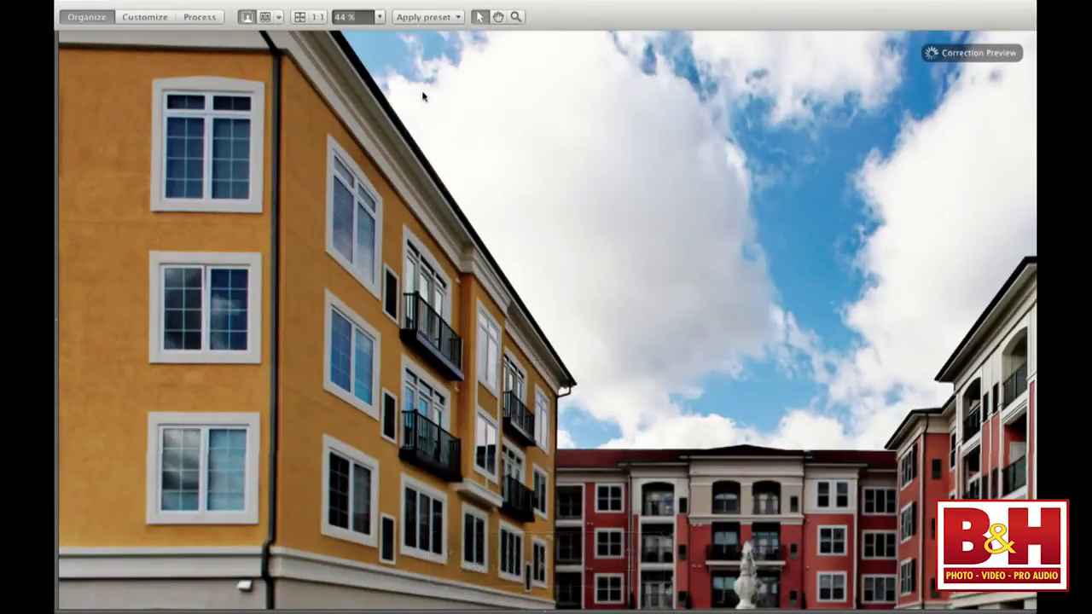
pyautogui.click(299, 17)
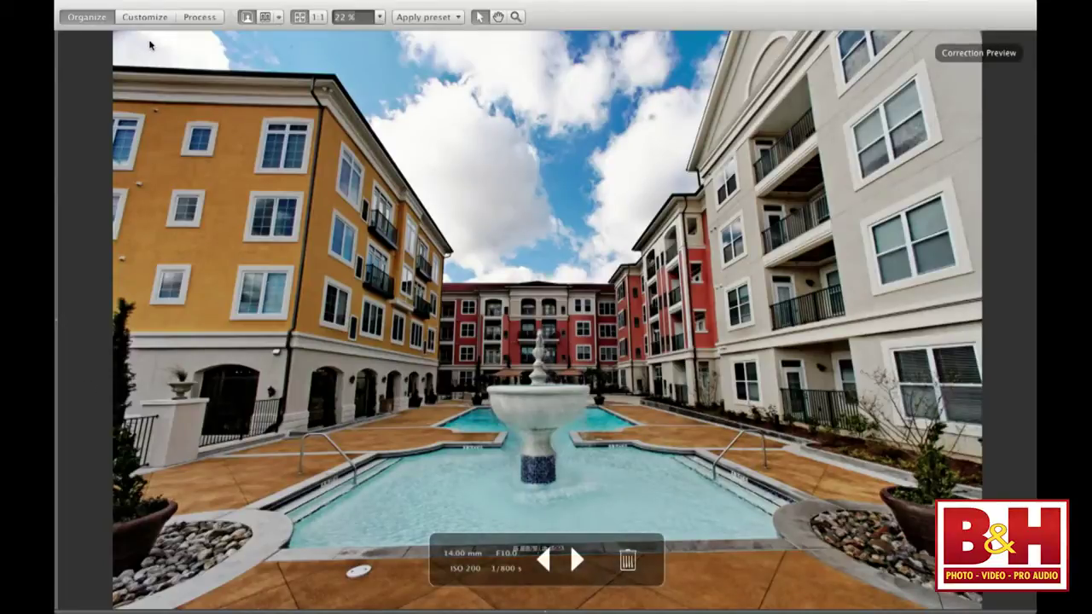
# Step: Open the pool photo for customizing and level its horizon along the pool's front edge
pyautogui.click(147, 18)
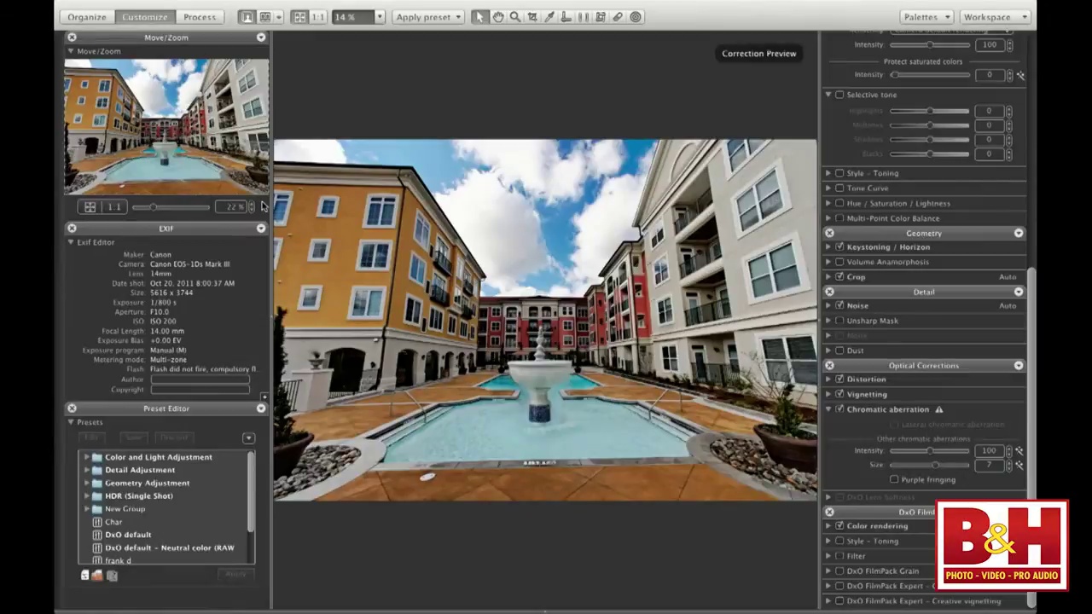
pyautogui.click(271, 318)
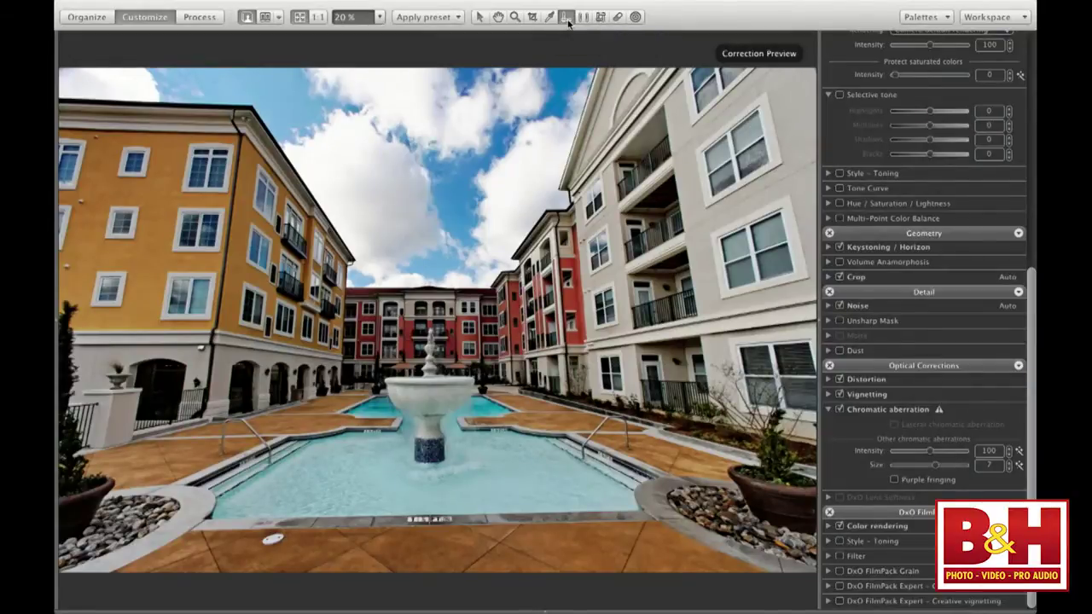
pyautogui.click(566, 18)
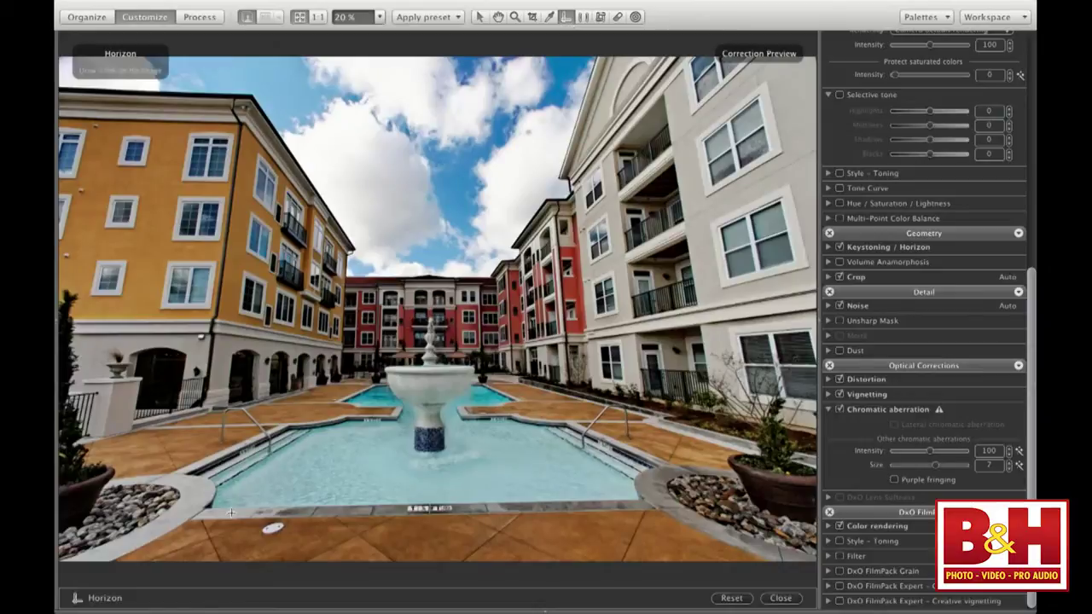
pyautogui.moveTo(204, 507)
pyautogui.mouseDown()
pyautogui.moveTo(581, 483)
pyautogui.moveTo(643, 499)
pyautogui.mouseUp()
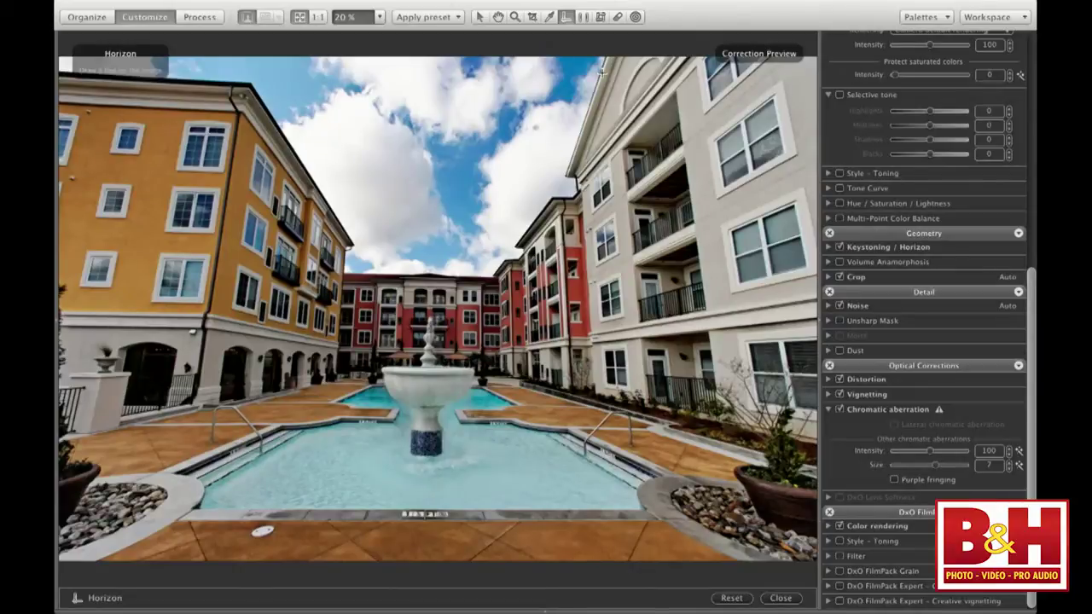
# Step: Force the verticals parallel using guides along the yellow building's corner and the right-hand building, and finish the correction
pyautogui.click(584, 16)
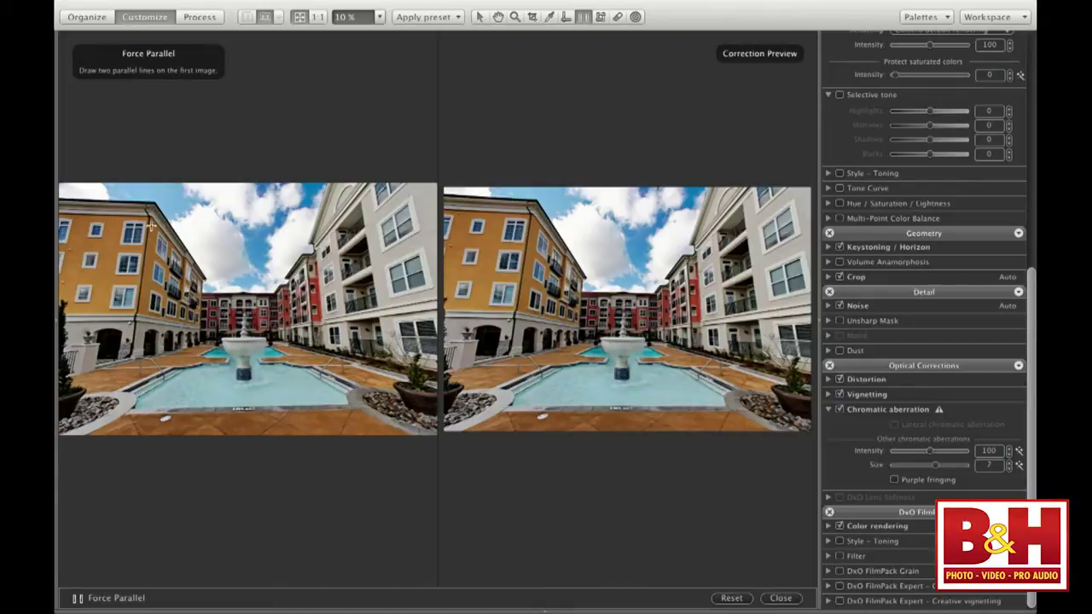
pyautogui.moveTo(150, 221); pyautogui.dragTo(130, 362)
pyautogui.moveTo(129, 363); pyautogui.dragTo(130, 363)
pyautogui.click(350, 362)
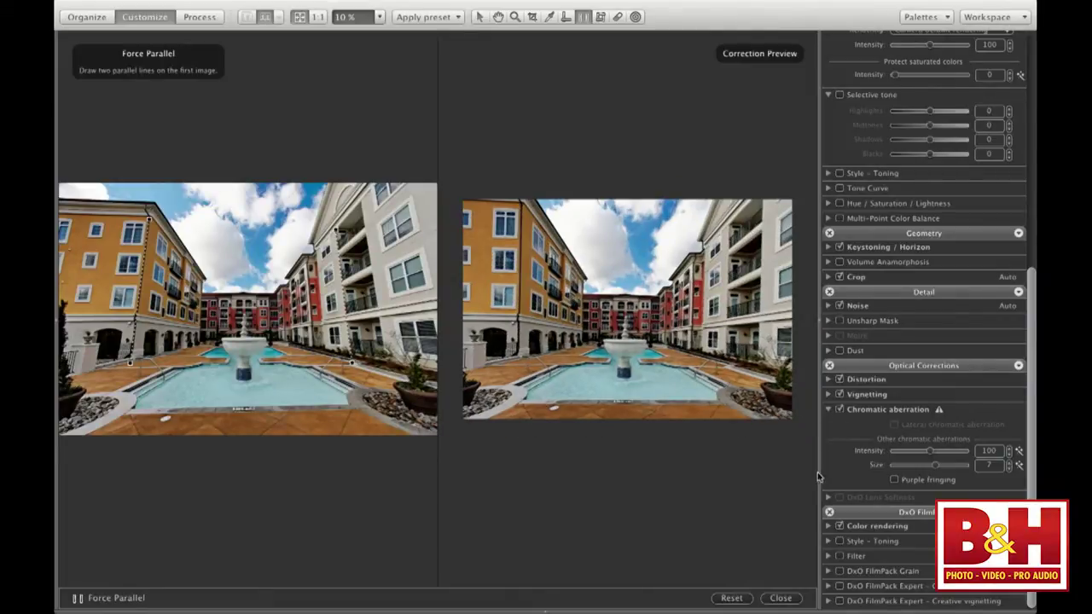
pyautogui.click(780, 598)
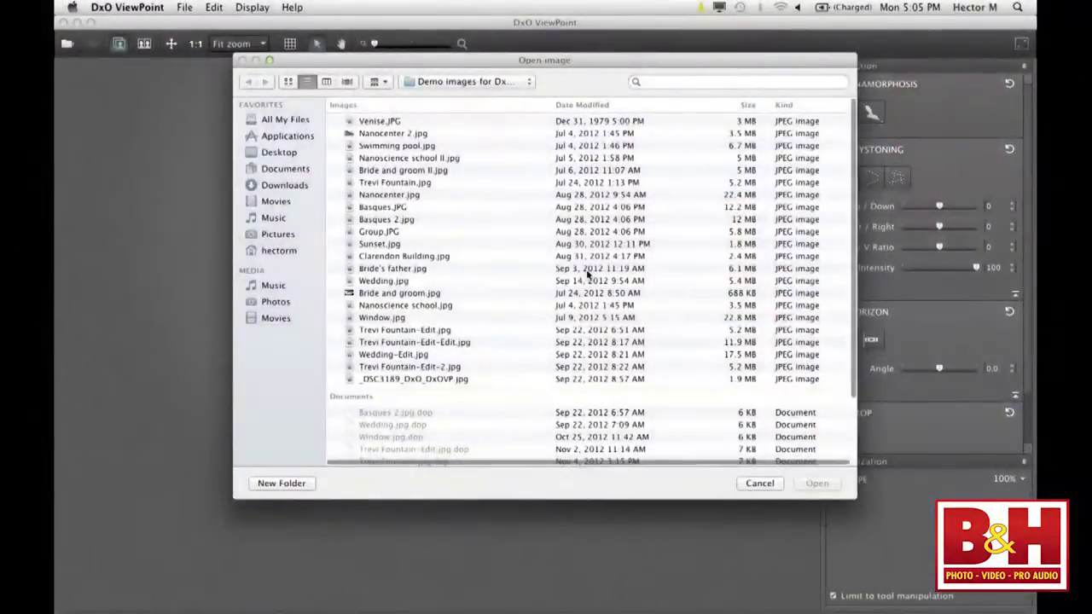
# Step: In DxO ViewPoint, browse the demo images as thumbnails and open Nanocenter.jpg
pyautogui.click(289, 85)
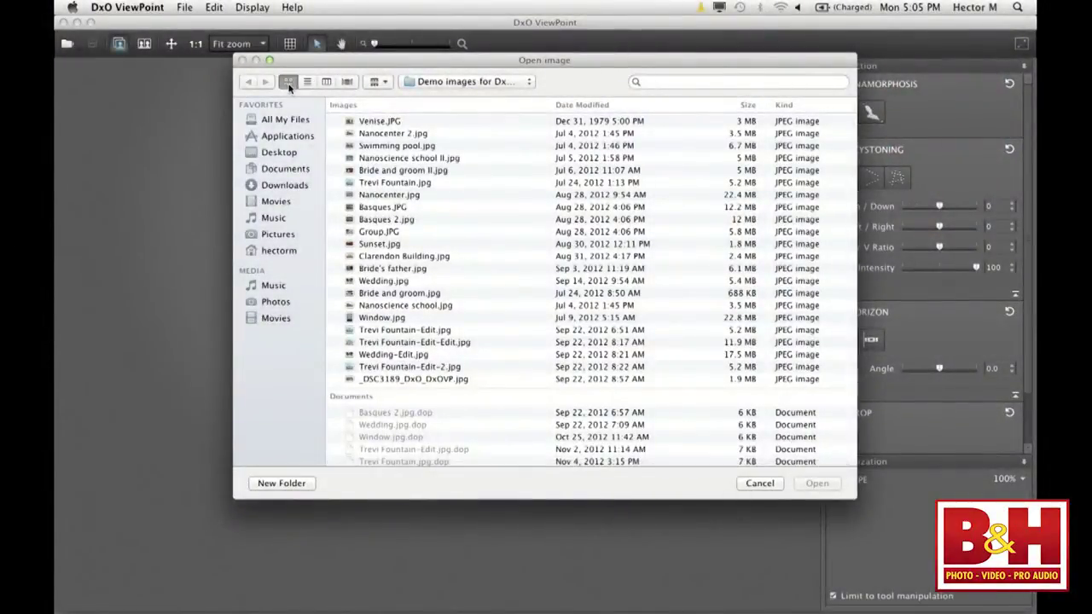
pyautogui.hscroll(10, 650, 147)
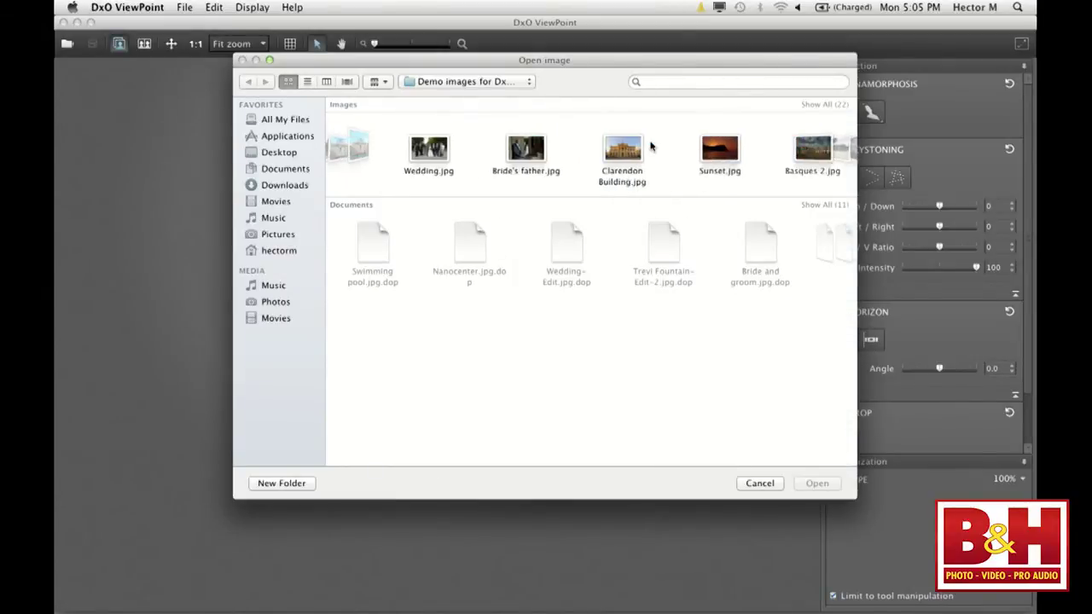
pyautogui.hscroll(2, 650, 147)
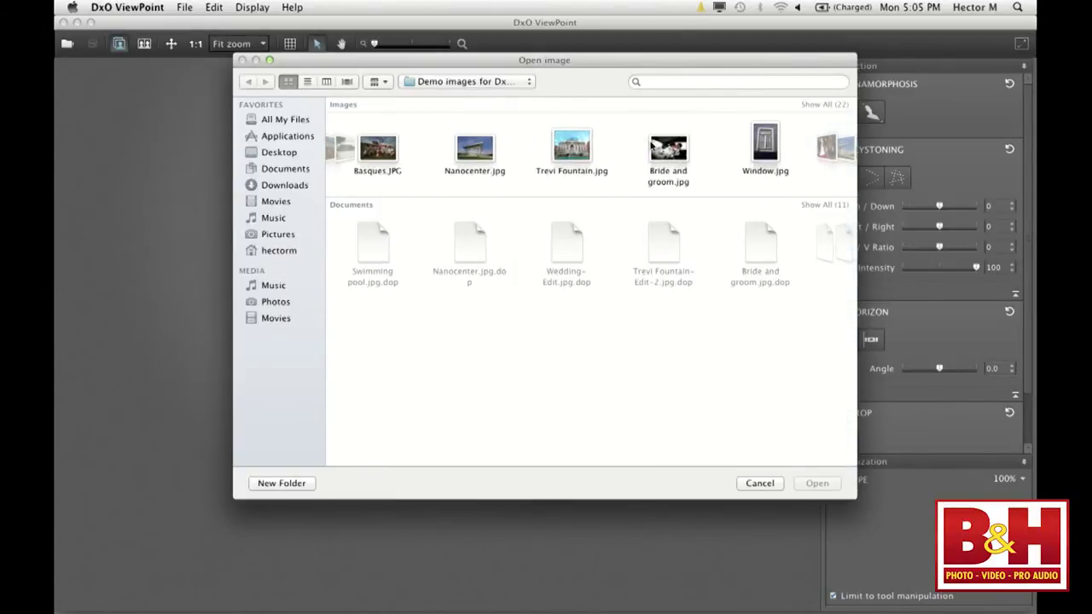
pyautogui.click(470, 152)
pyautogui.click(814, 484)
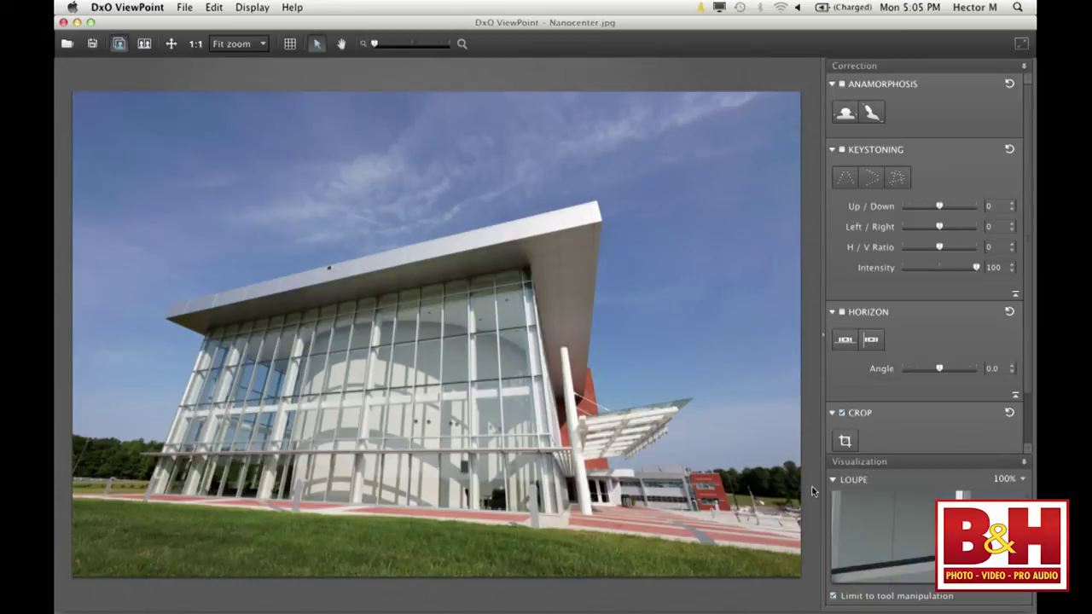
# Step: Correct the Nanocenter perspective with four-point keystoning fitted to the glass facade's corners, and slightly reduce the correction's intensity
pyautogui.click(898, 178)
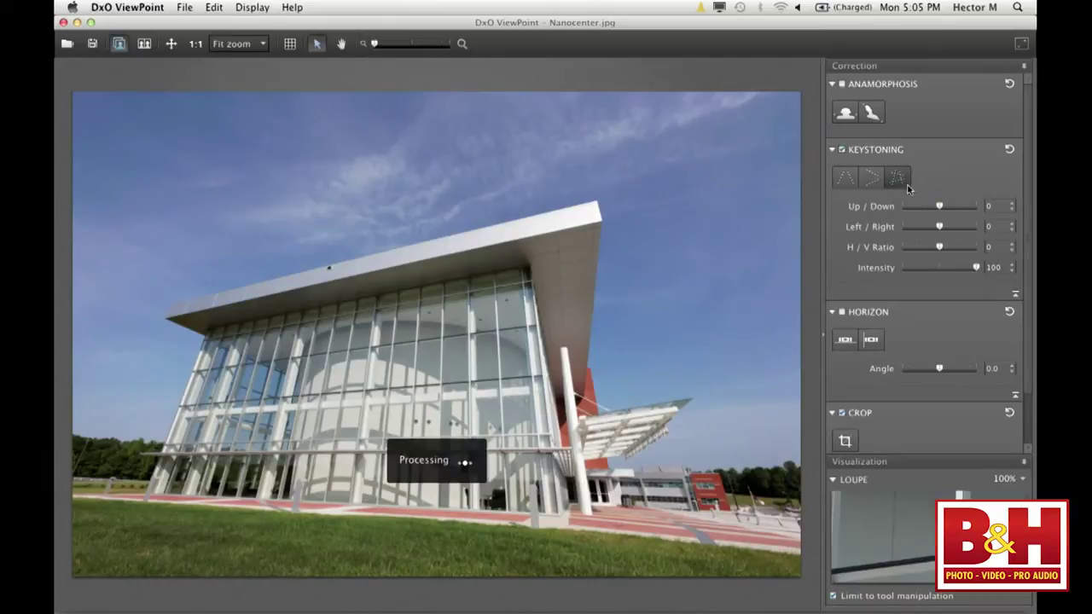
pyautogui.click(902, 181)
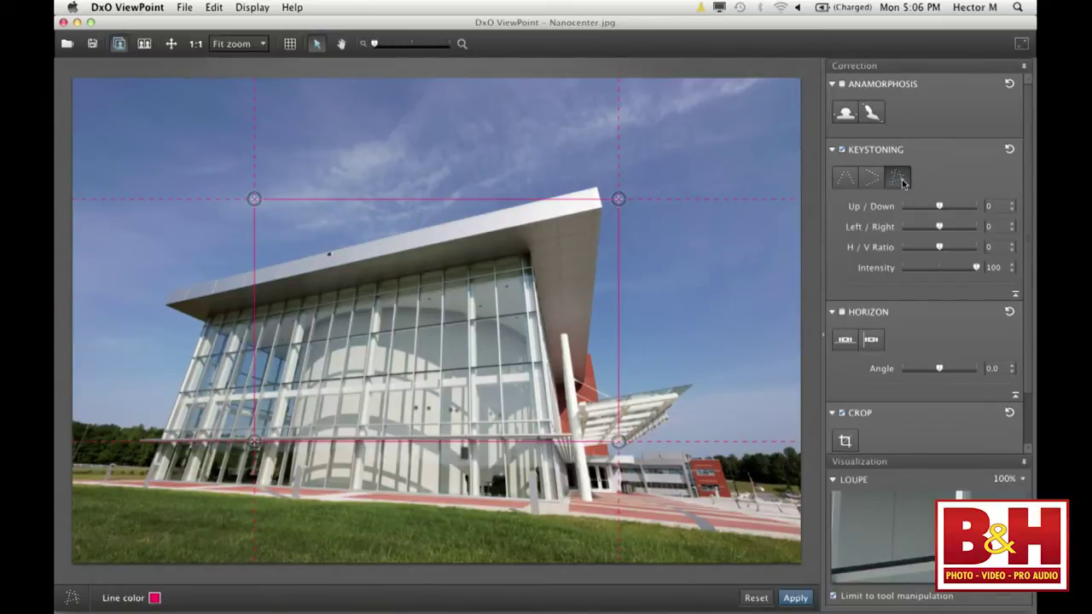
pyautogui.moveTo(620, 200); pyautogui.dragTo(620, 156)
pyautogui.moveTo(254, 442); pyautogui.dragTo(145, 482)
pyautogui.moveTo(254, 202); pyautogui.dragTo(210, 311)
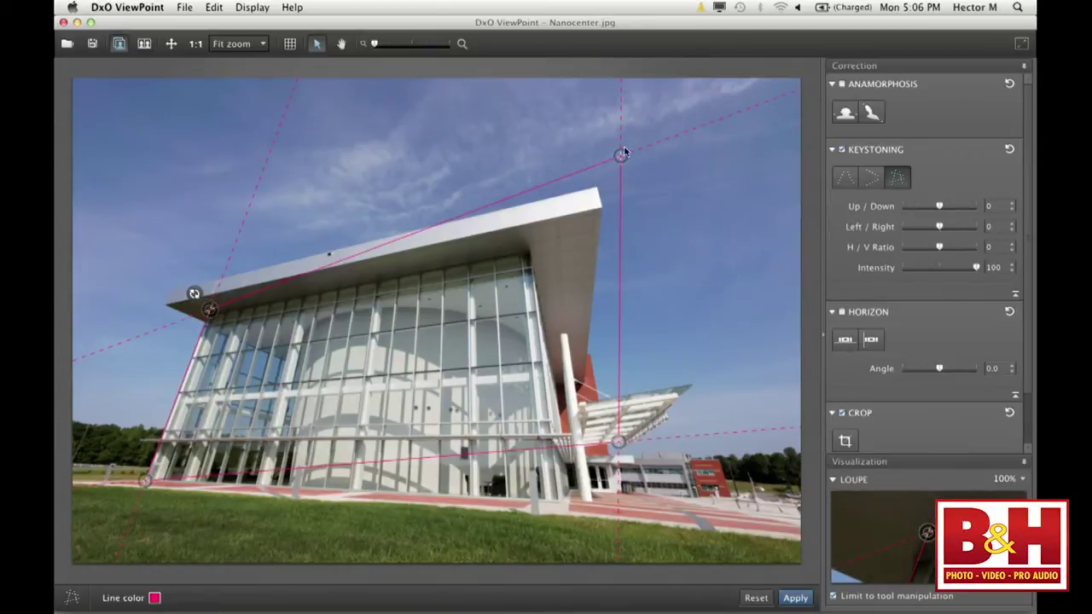
pyautogui.moveTo(620, 156); pyautogui.dragTo(529, 251)
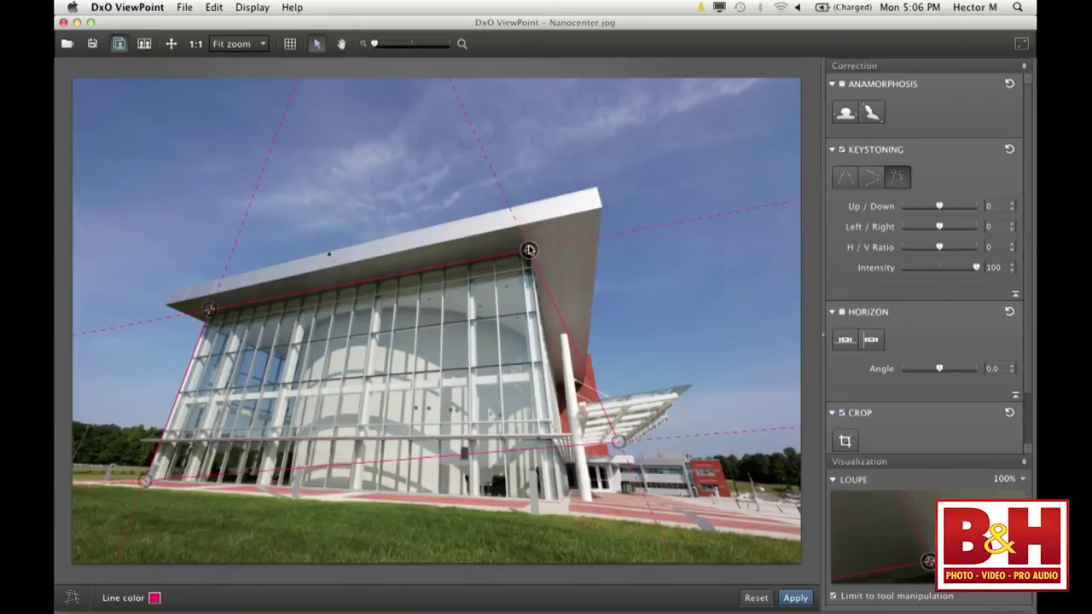
pyautogui.moveTo(618, 441); pyautogui.dragTo(564, 504)
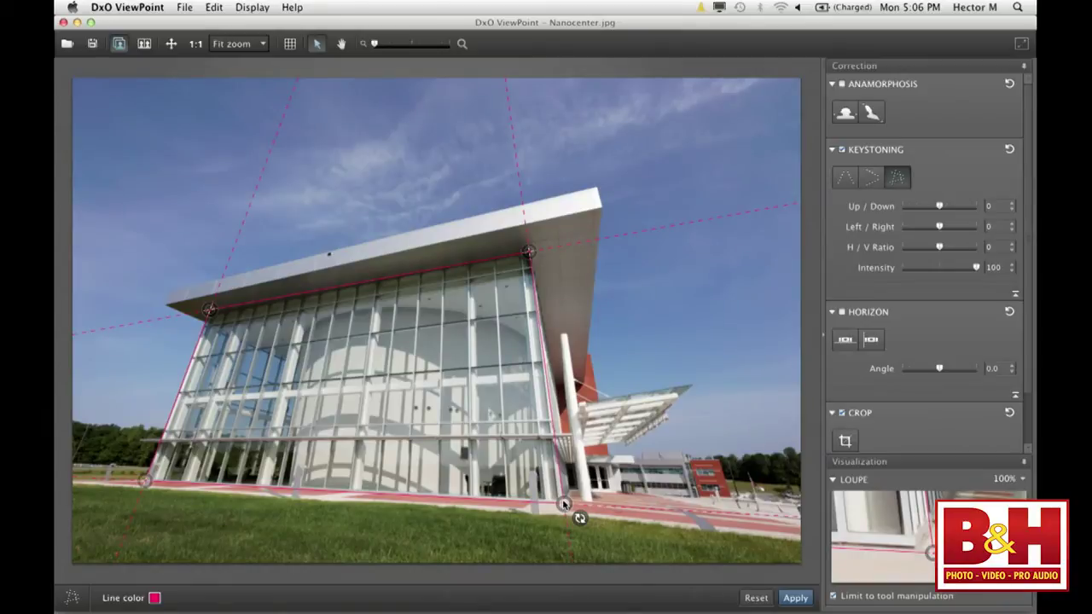
pyautogui.click(790, 598)
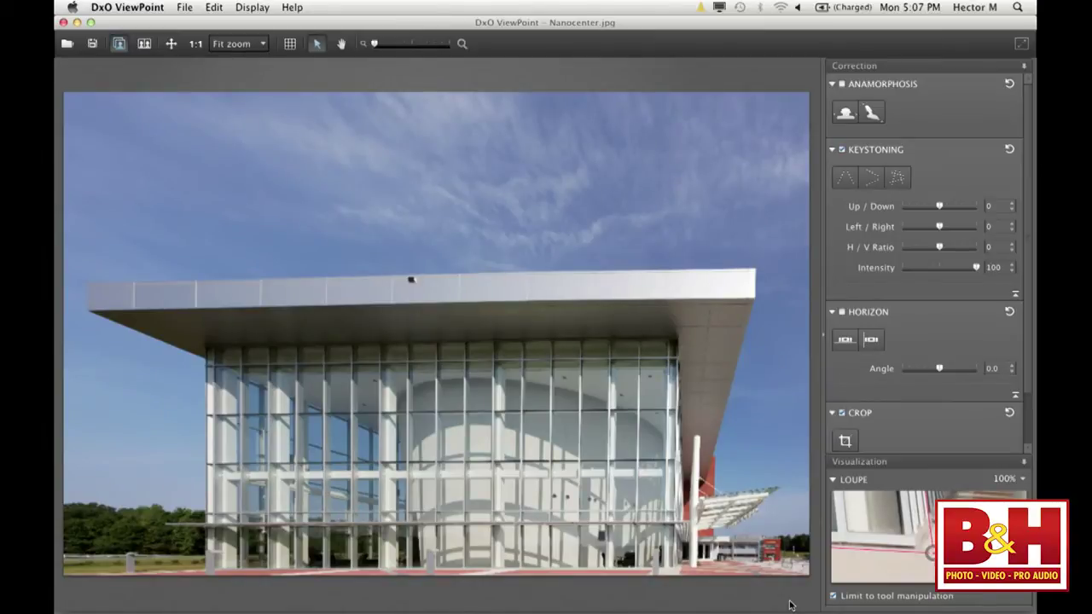
pyautogui.moveTo(977, 271); pyautogui.dragTo(962, 271)
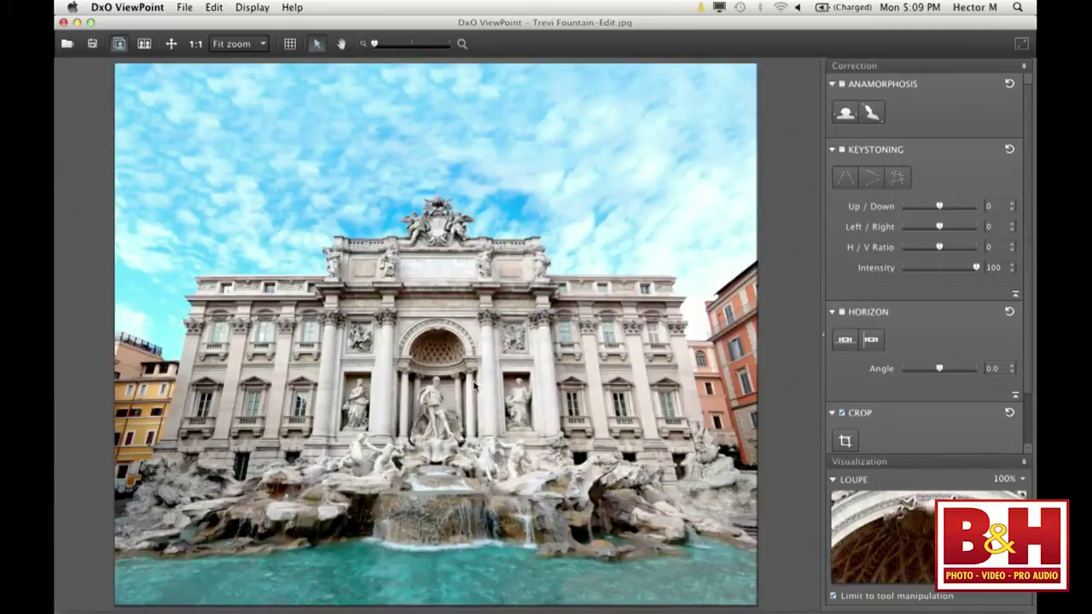
# Step: Start a forced-vertical-parallels keystoning correction on the Trevi Fountain photo and align one guide with the facade edge beside the yellow building
pyautogui.click(845, 177)
pyautogui.click(845, 178)
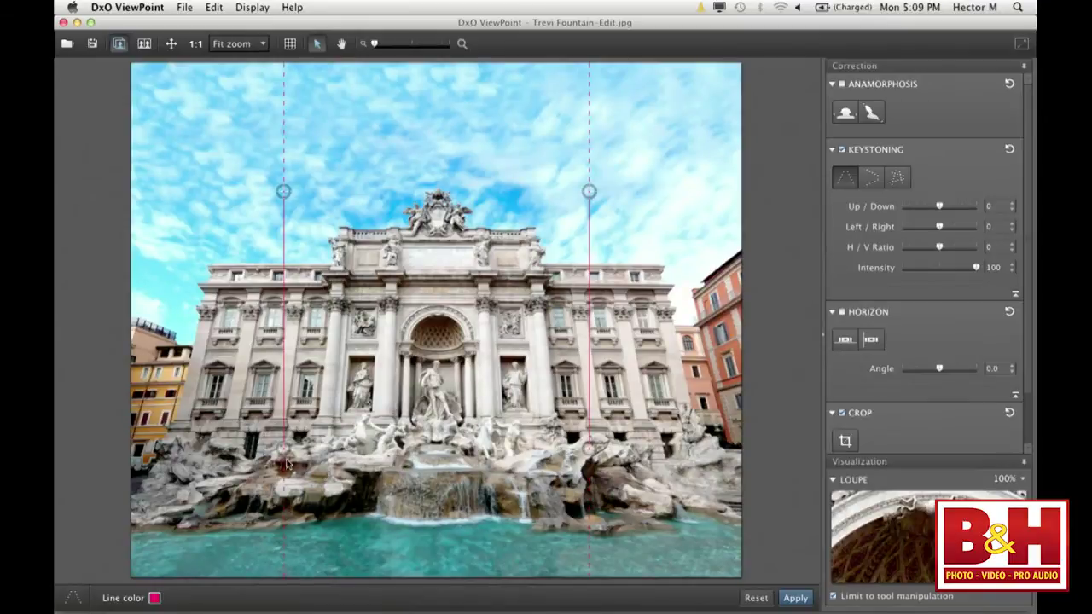
pyautogui.moveTo(285, 451); pyautogui.dragTo(139, 488)
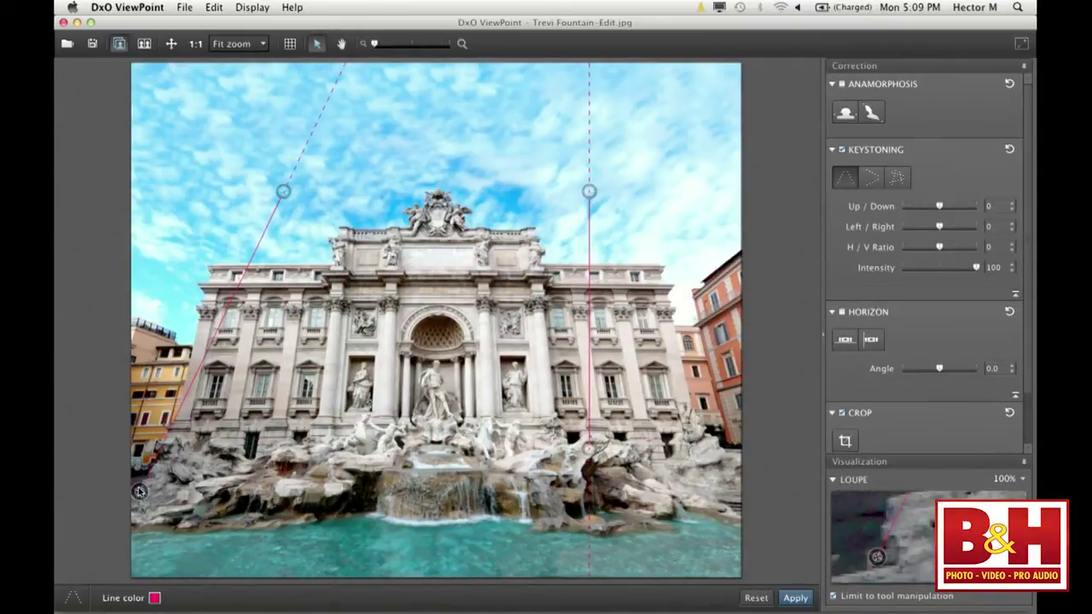
pyautogui.moveTo(281, 192); pyautogui.dragTo(240, 190)
pyautogui.moveTo(143, 491); pyautogui.dragTo(158, 497)
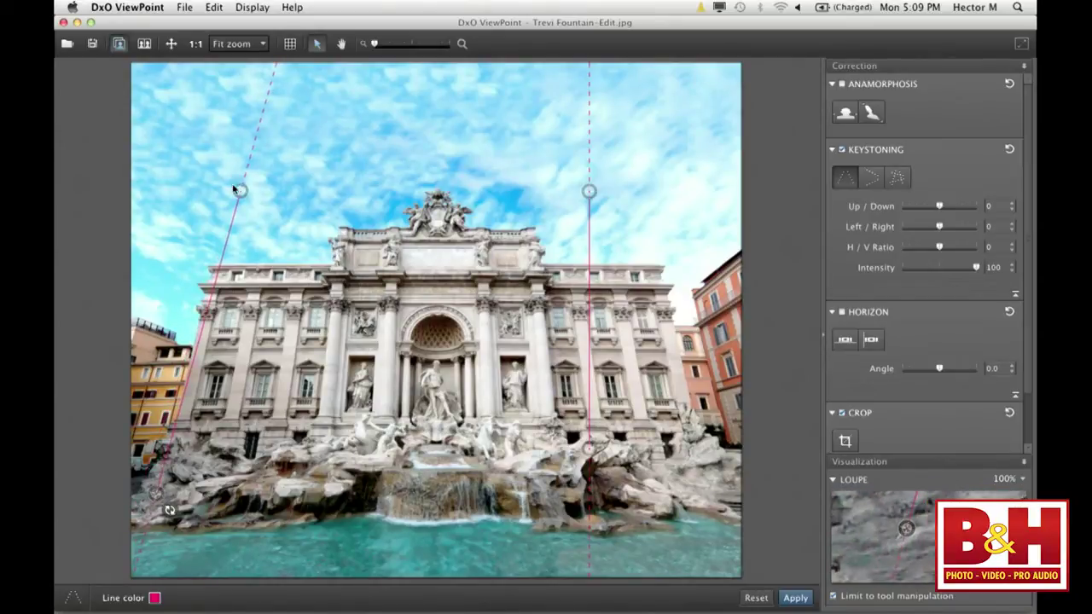
pyautogui.moveTo(240, 192); pyautogui.dragTo(233, 198)
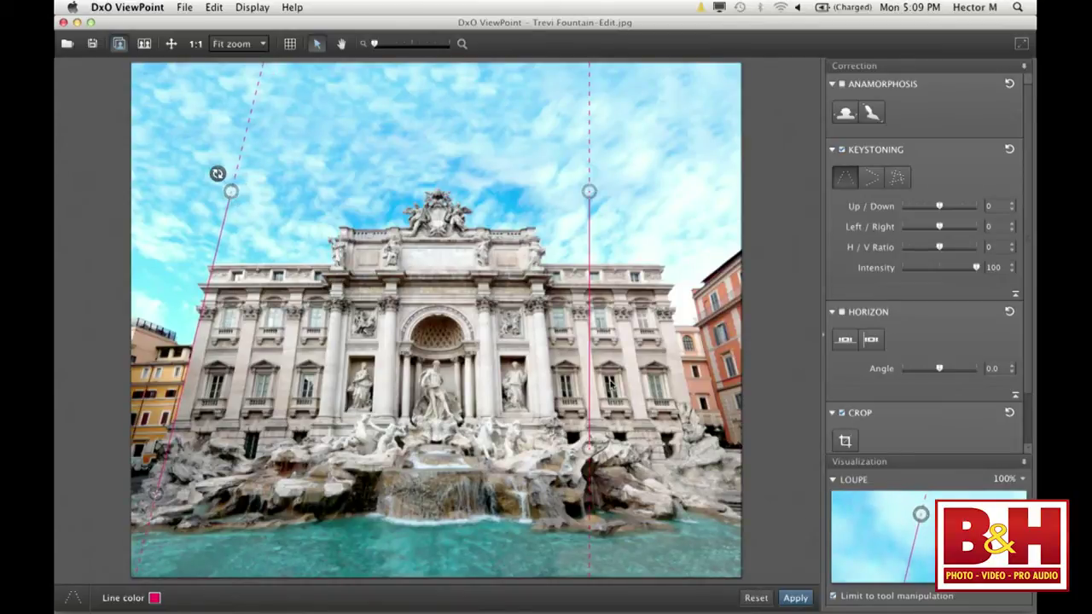
# Step: Align the second vertical guide with the facade edge beside the orange building and apply the keystoning correction
pyautogui.click(589, 449)
pyautogui.moveTo(653, 452); pyautogui.dragTo(700, 458)
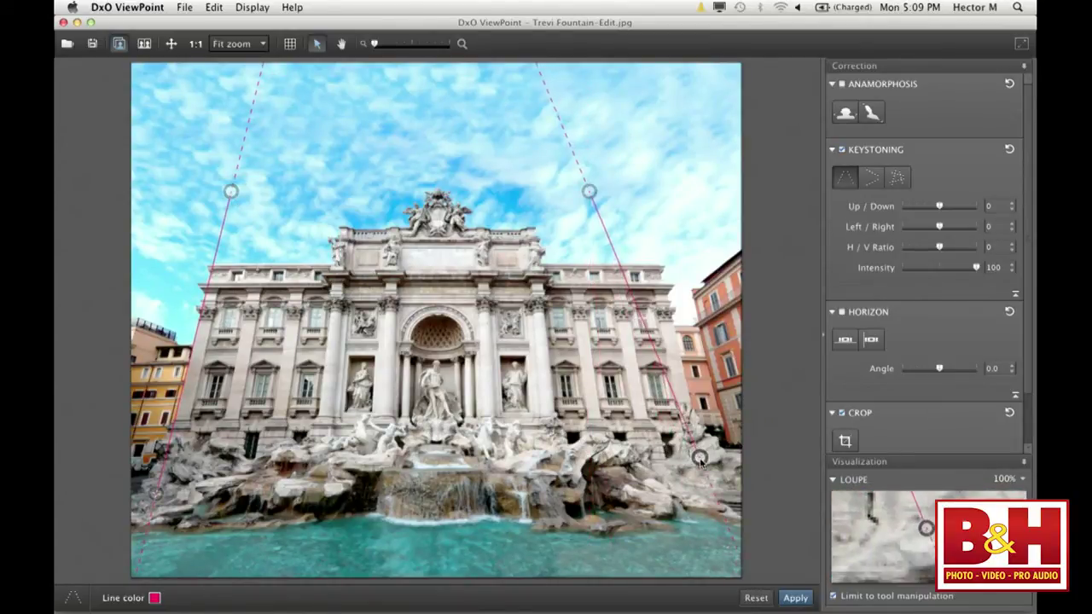
pyautogui.moveTo(589, 190); pyautogui.dragTo(656, 243)
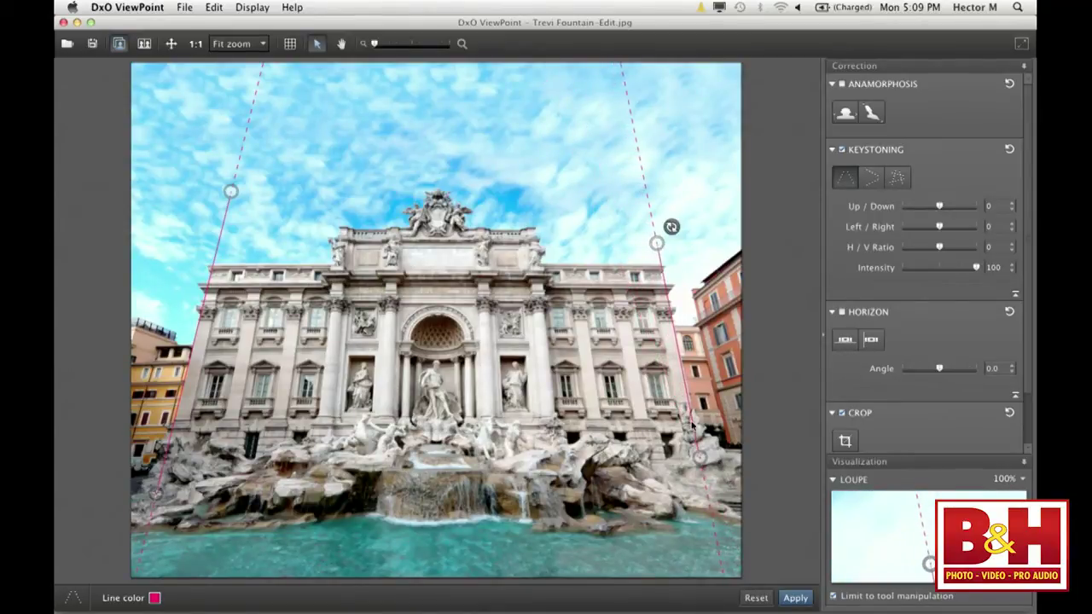
pyautogui.moveTo(700, 463); pyautogui.dragTo(703, 463)
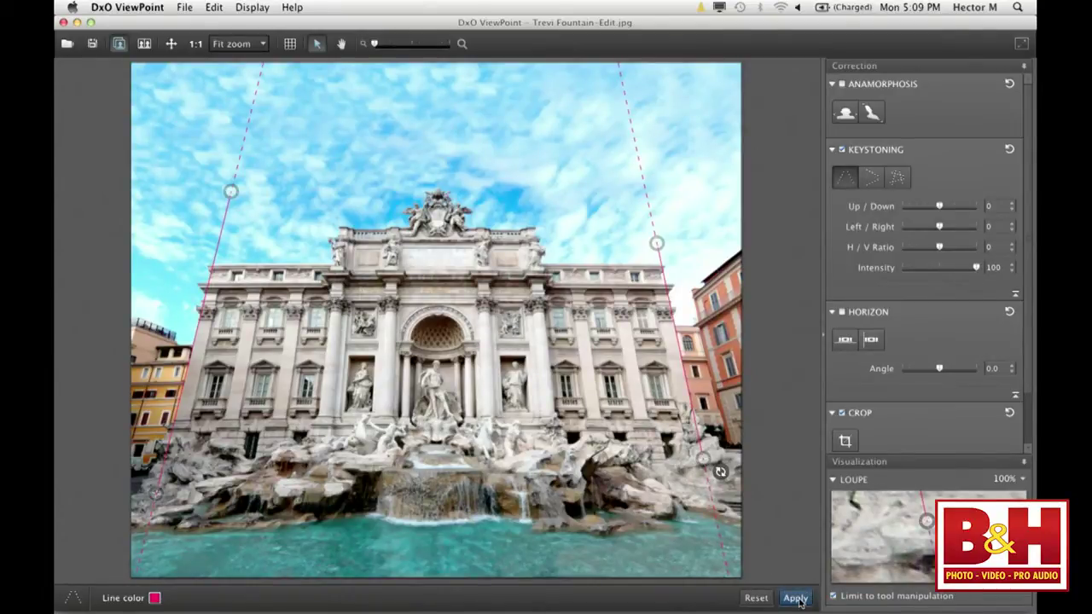
pyautogui.click(795, 598)
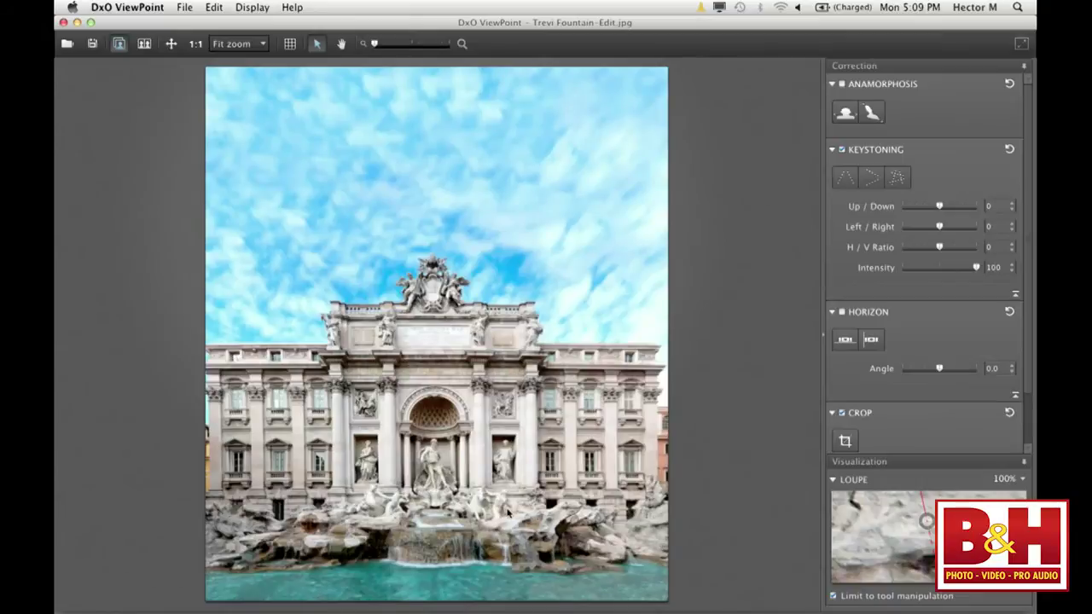
# Step: Crop the Trevi Fountain photo tightly around the facade and fountain, trimming most of the sky and some water, and apply the crop
pyautogui.click(845, 441)
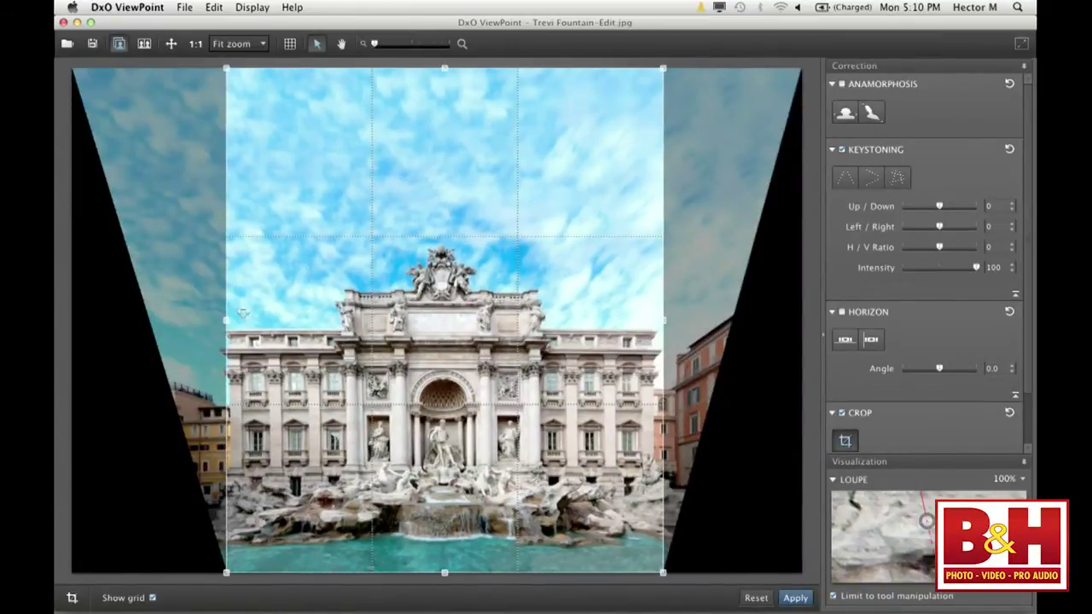
pyautogui.moveTo(224, 320); pyautogui.dragTo(220, 320)
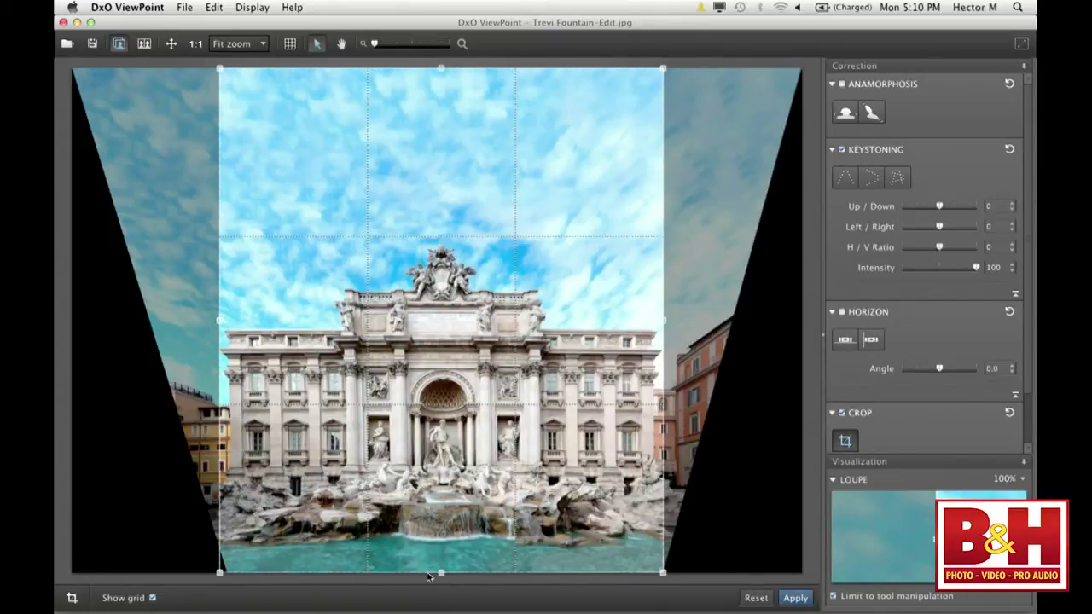
pyautogui.moveTo(441, 571); pyautogui.dragTo(441, 540)
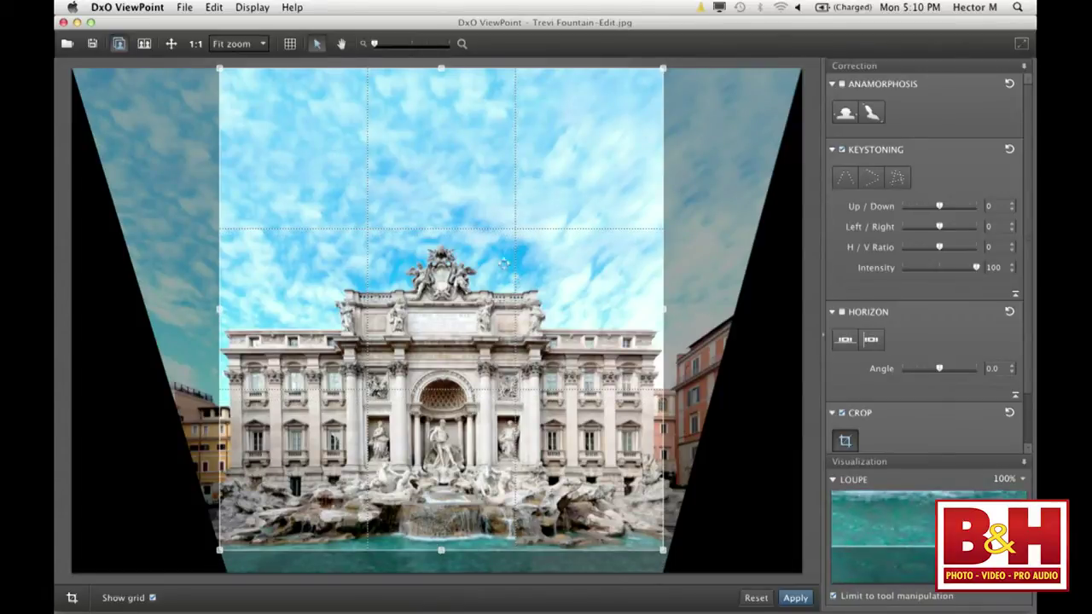
pyautogui.moveTo(442, 72); pyautogui.dragTo(464, 240)
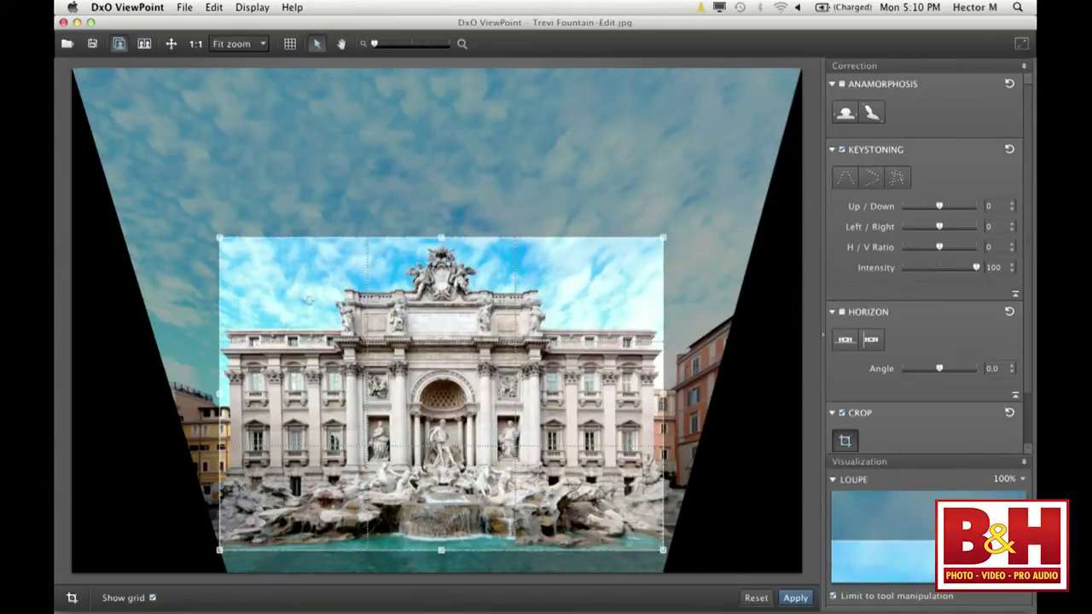
pyautogui.moveTo(218, 393); pyautogui.dragTo(216, 393)
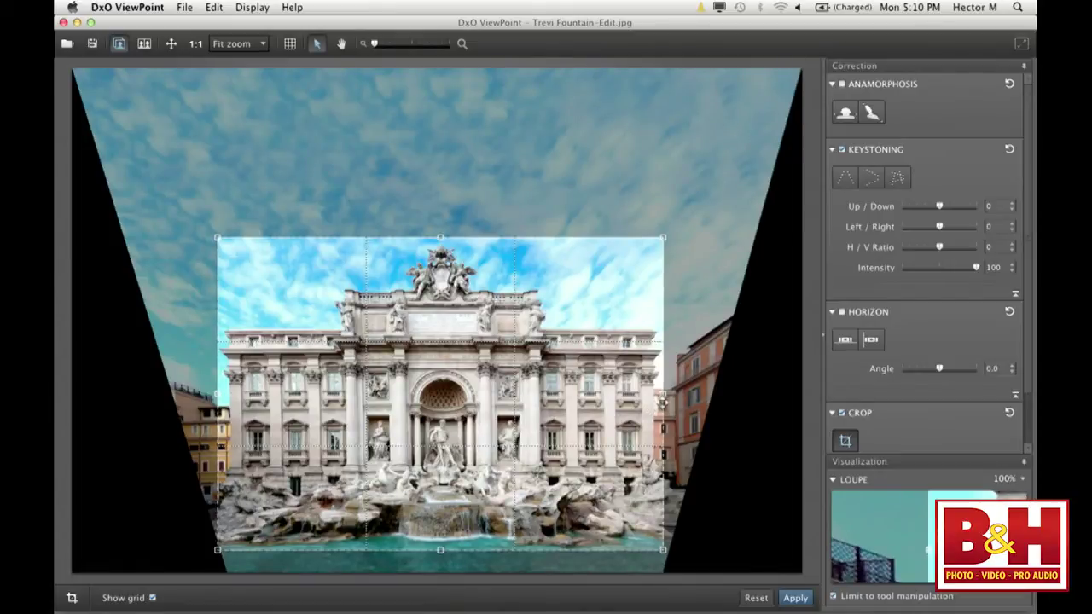
pyautogui.moveTo(663, 394); pyautogui.dragTo(665, 394)
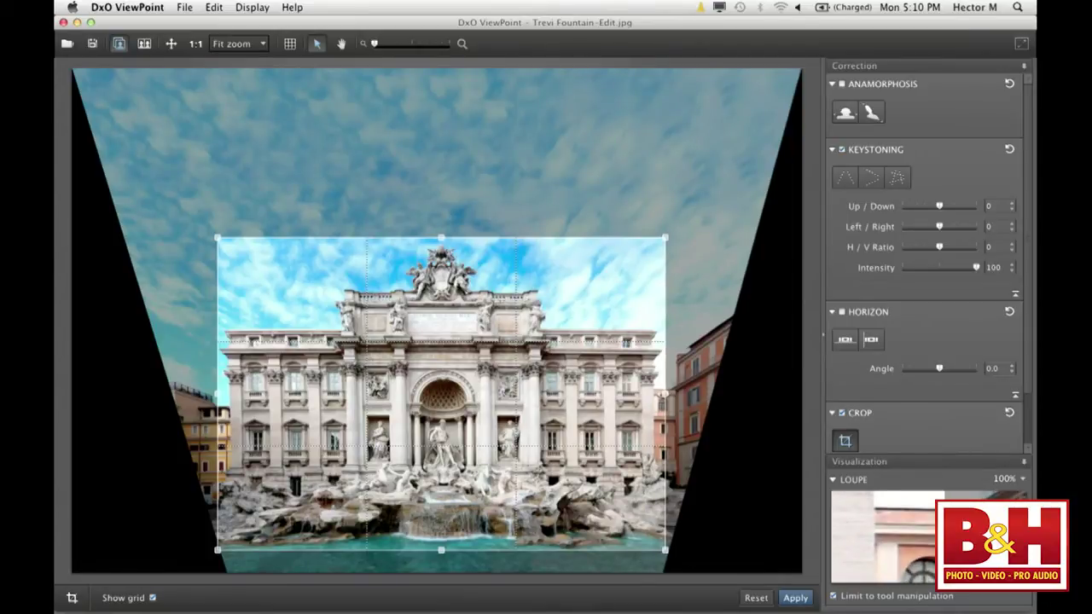
pyautogui.click(793, 598)
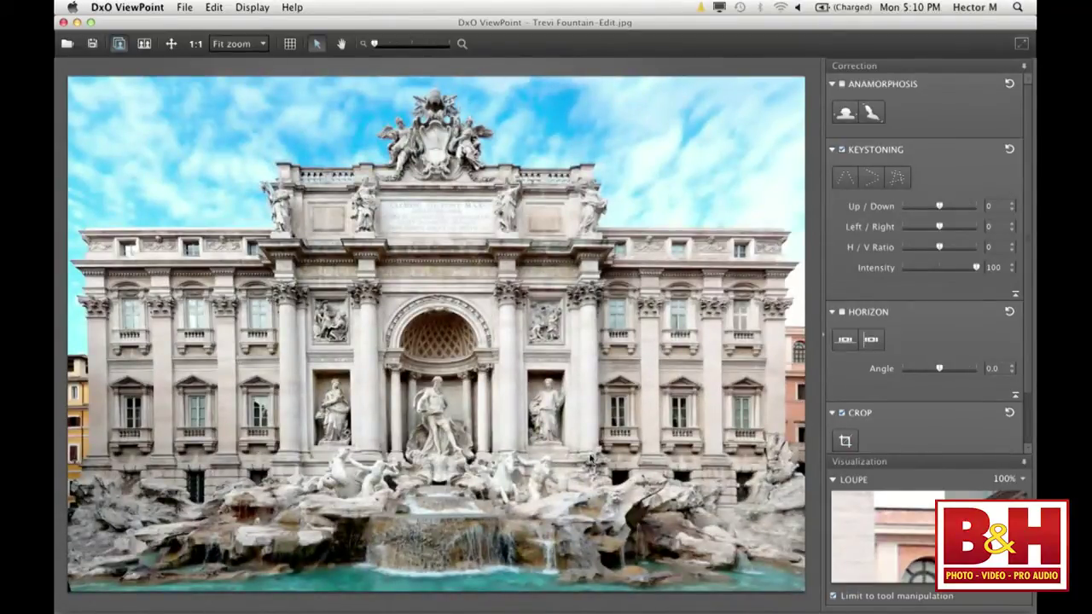
# Step: Undo the crop and the keystoning correction of the Trevi Fountain photo, stepping back through the guide adjustments
pyautogui.click(437, 362)
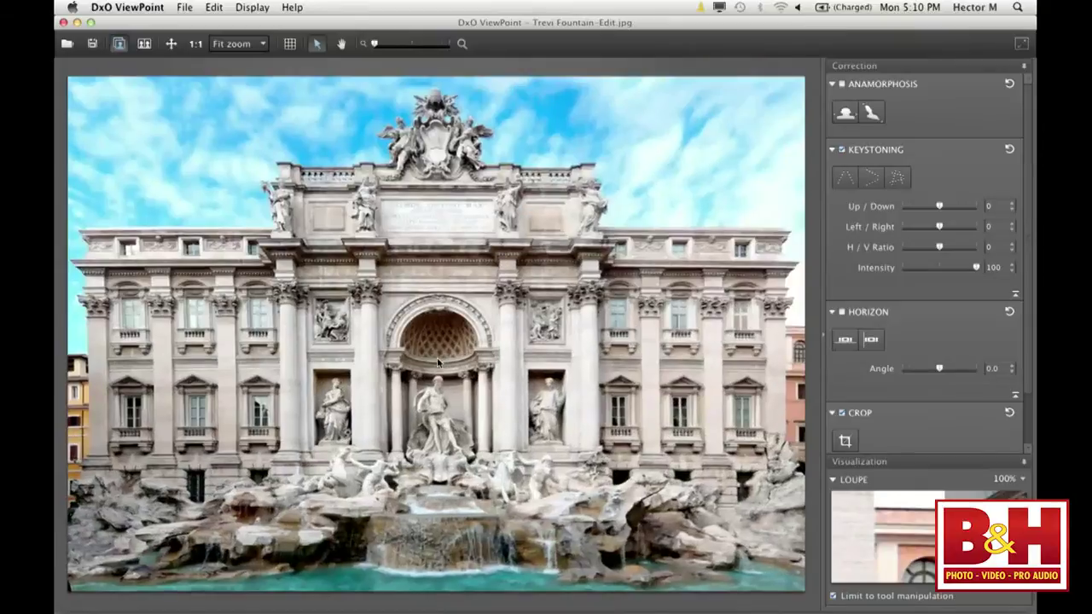
pyautogui.moveTo(437, 361); pyautogui.dragTo(437, 361)
pyautogui.press('c')
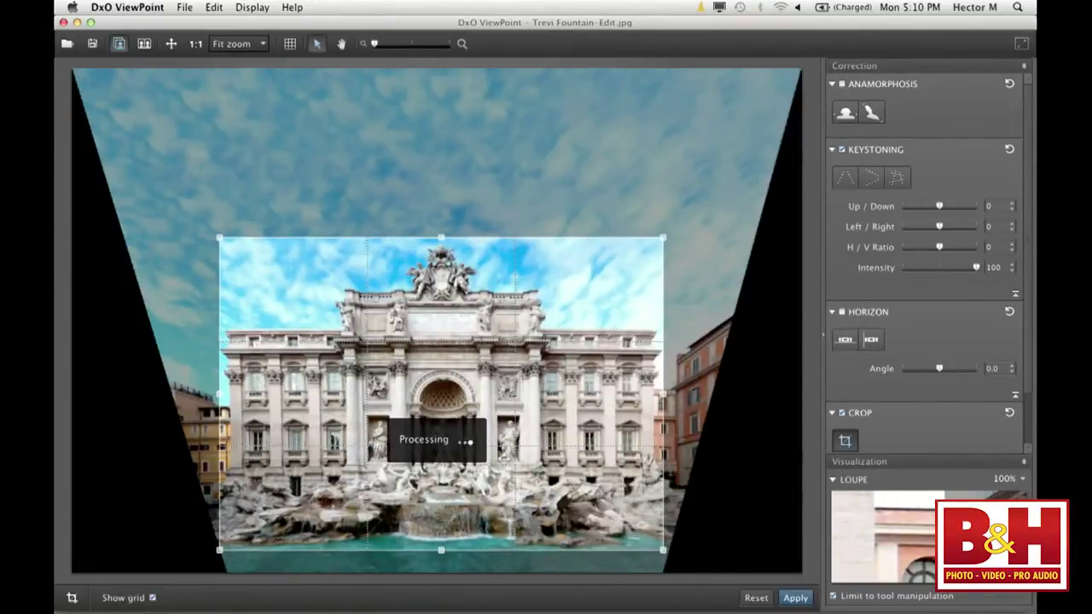
pyautogui.moveTo(441, 238); pyautogui.dragTo(441, 69)
pyautogui.moveTo(441, 550); pyautogui.dragTo(441, 572)
pyautogui.moveTo(226, 321); pyautogui.dragTo(72, 321)
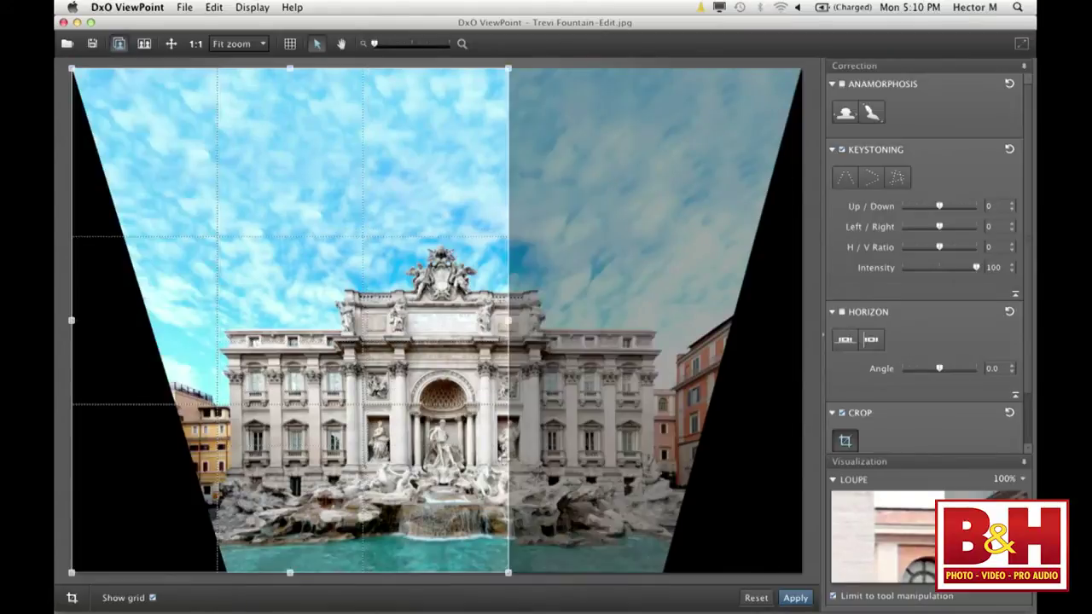
pyautogui.click(845, 178)
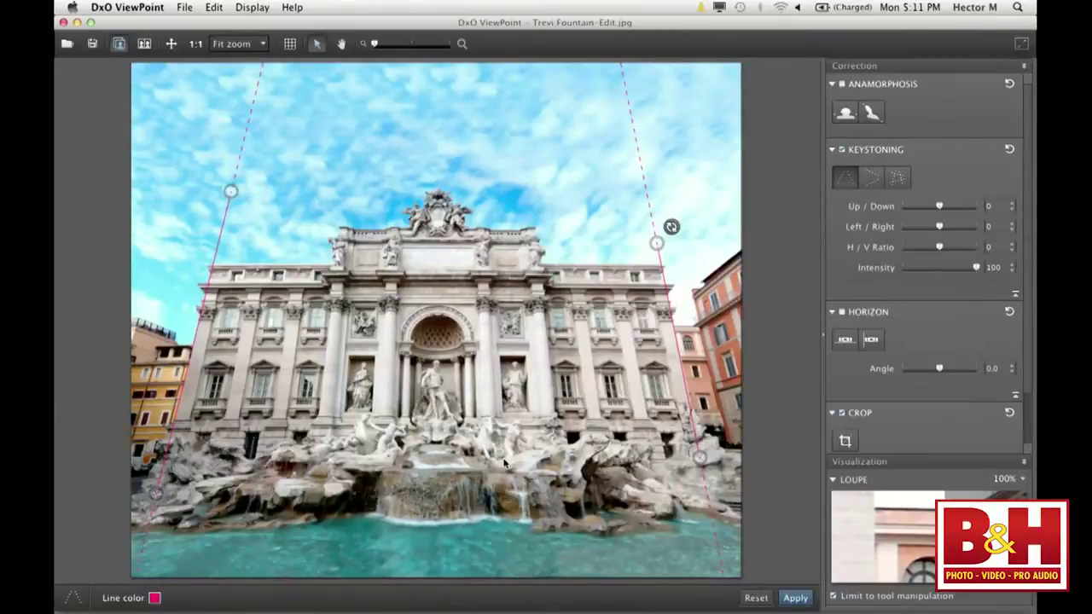
pyautogui.moveTo(656, 243); pyautogui.dragTo(589, 191)
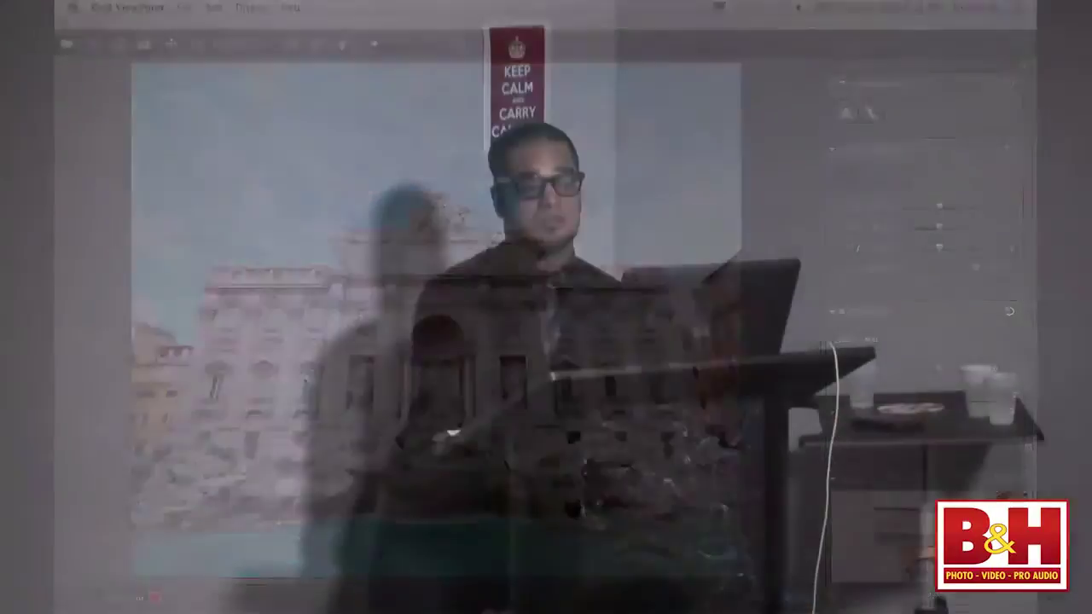
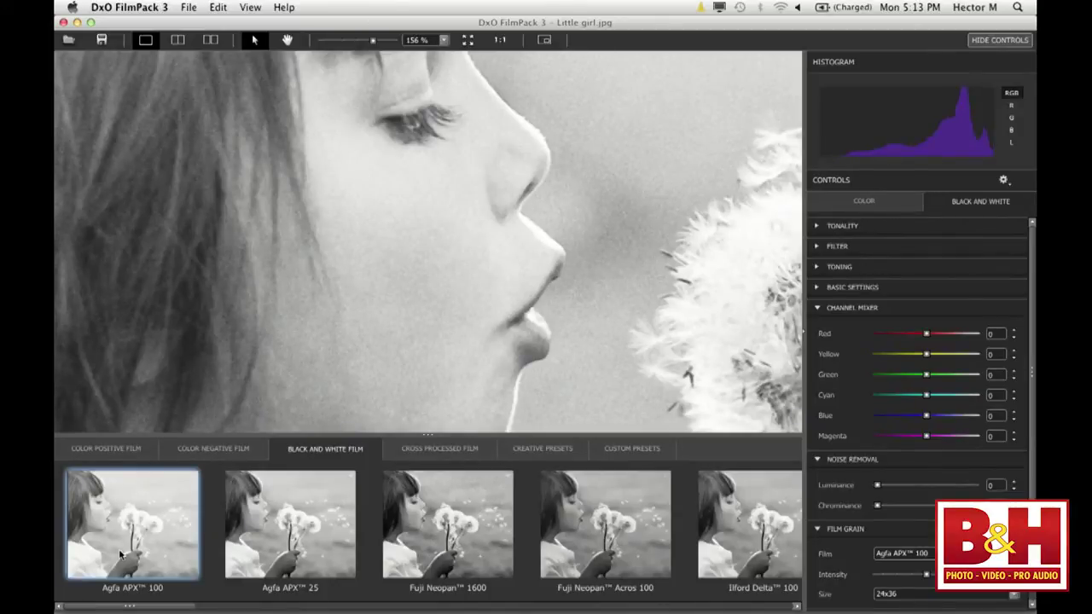
# Step: In DxO FilmPack, preview the black-and-white film looks on Little girl.jpg from Agfa APX 25 onward, stopping at Kodak T-Max 3200
pyautogui.press('Right')
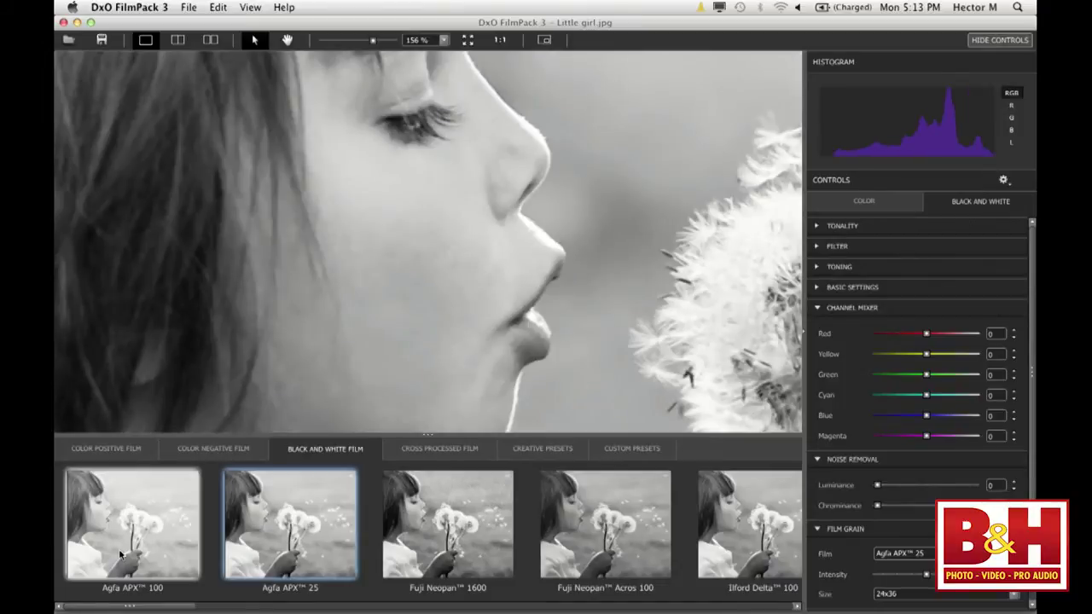
pyautogui.press('Right')
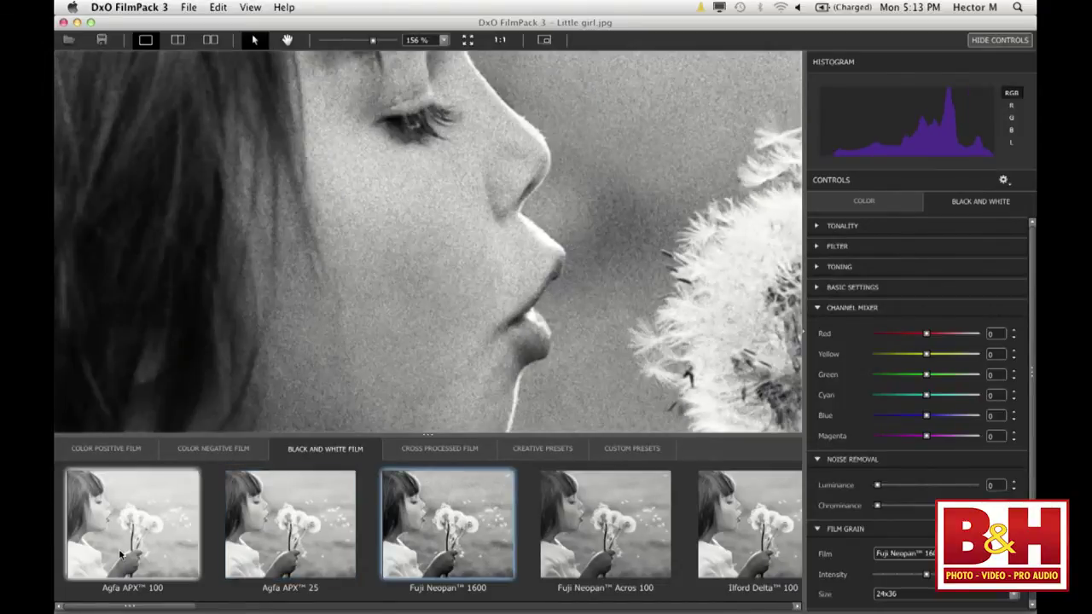
pyautogui.press('Right')
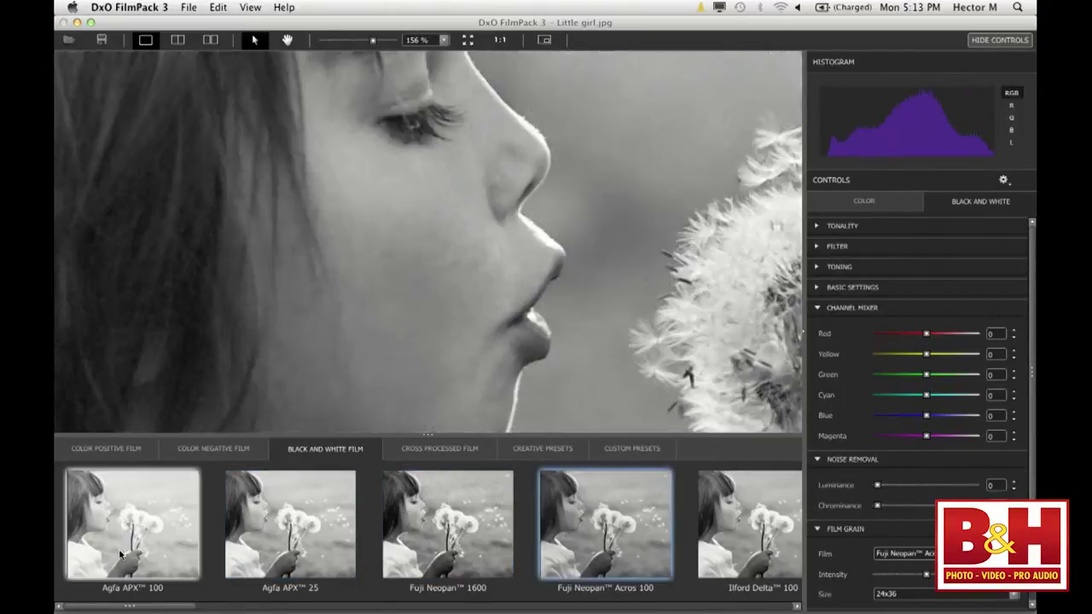
pyautogui.press('Right')
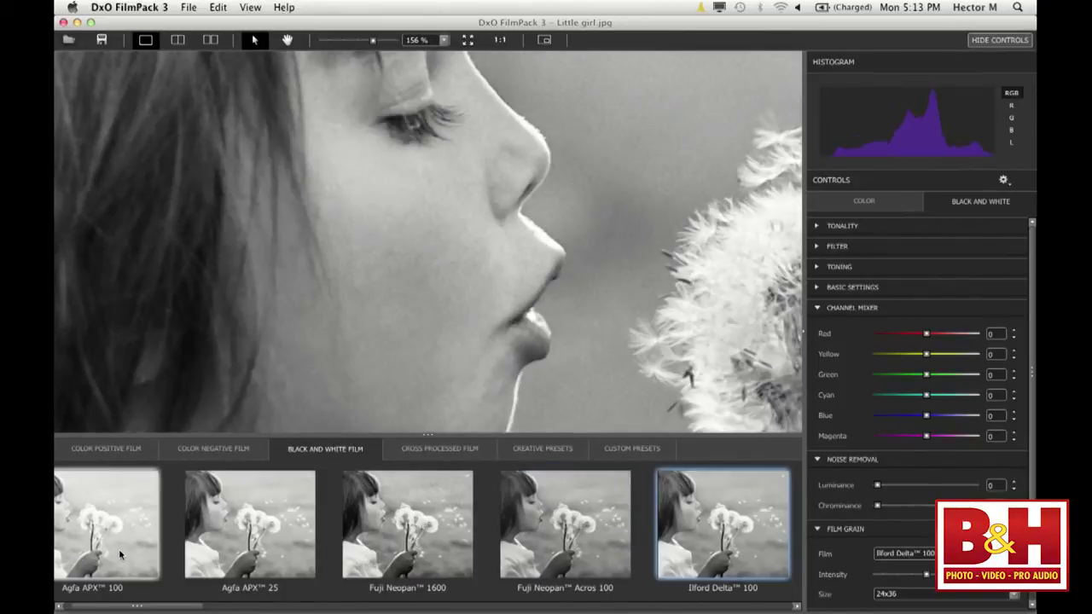
pyautogui.press('Right')
pyautogui.press('Right')
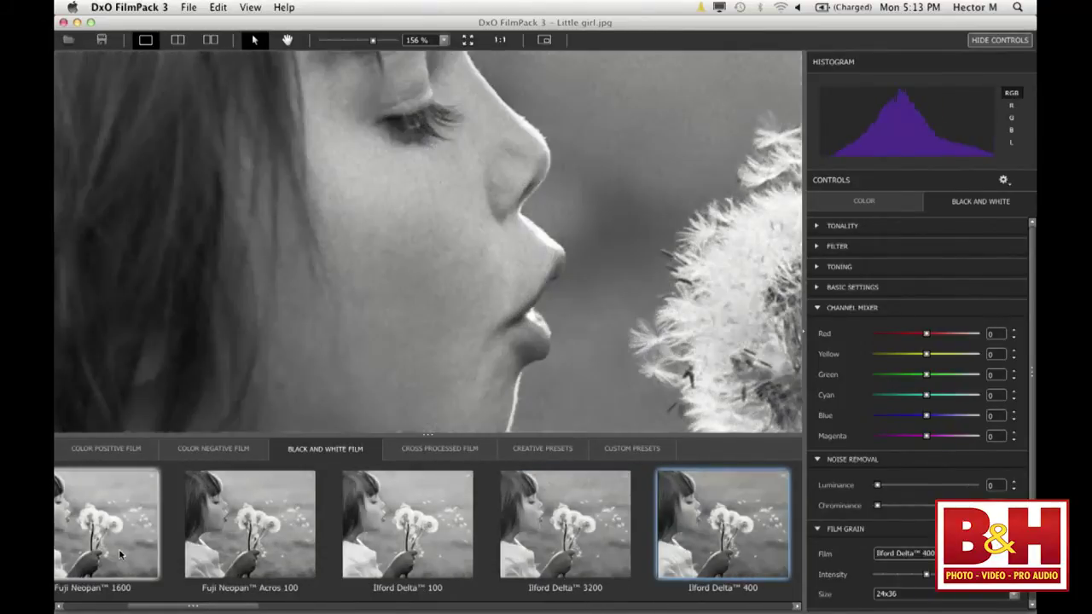
pyautogui.press('Right')
pyautogui.press('Right')
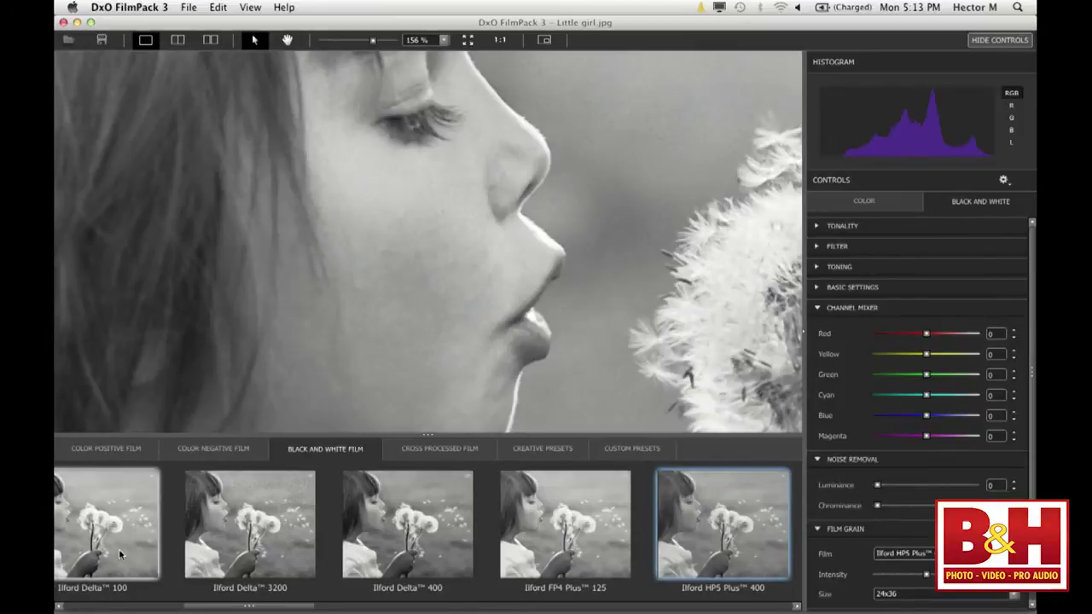
pyautogui.press('Right')
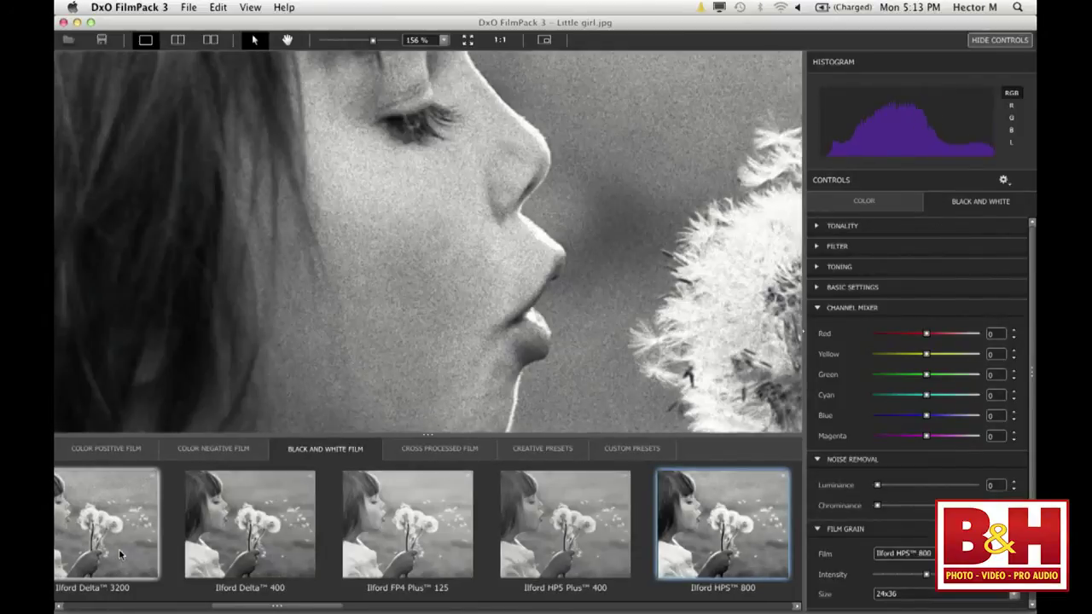
pyautogui.press('Right')
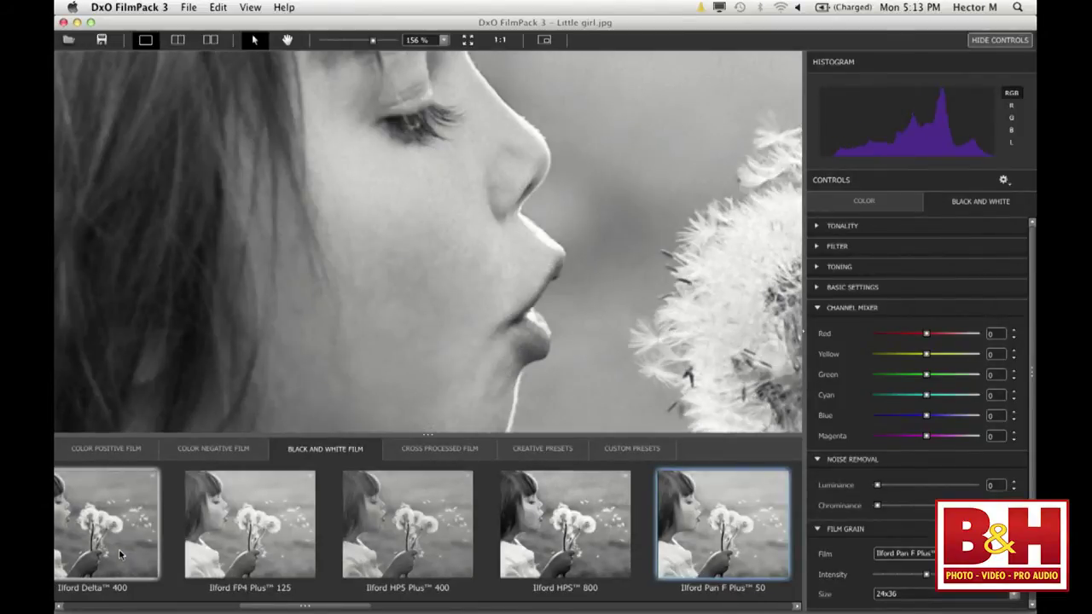
pyautogui.press('Right')
pyautogui.press('Right')
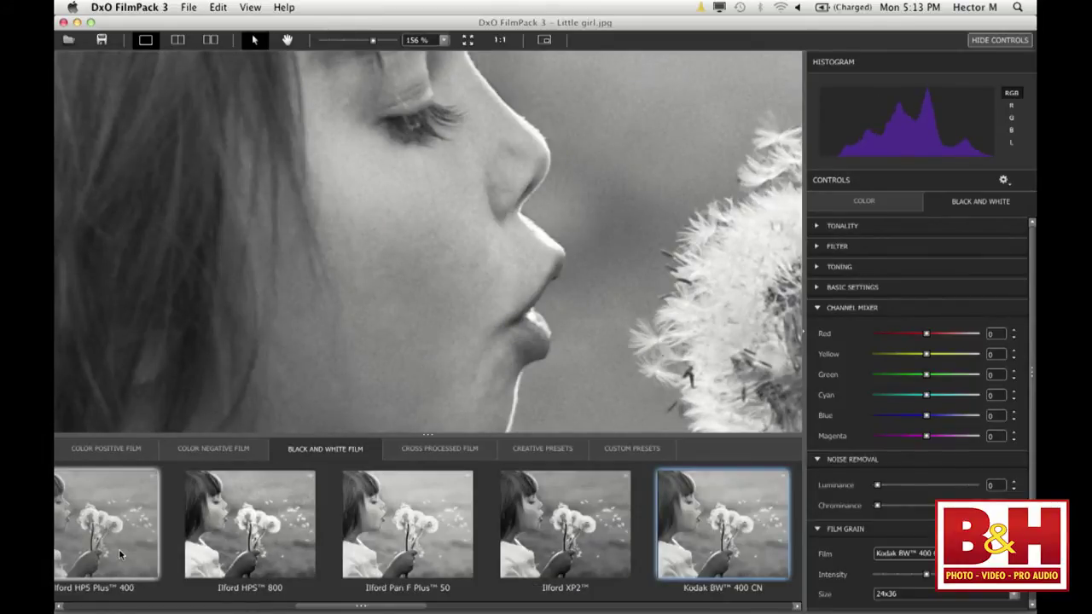
pyautogui.press('Right')
pyautogui.press('Right')
pyautogui.press('Right')
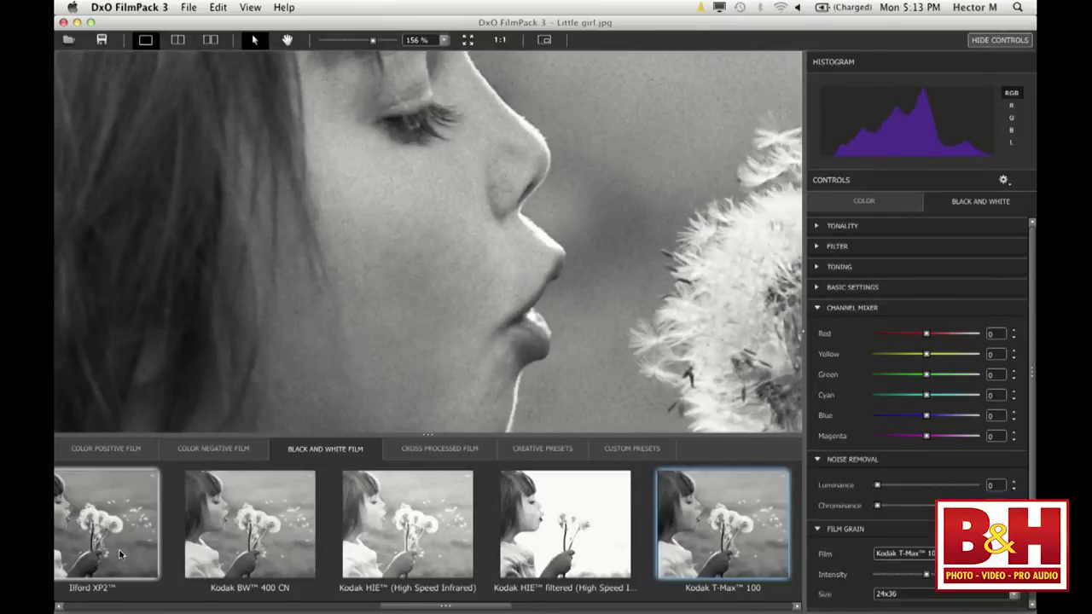
pyautogui.press('Right')
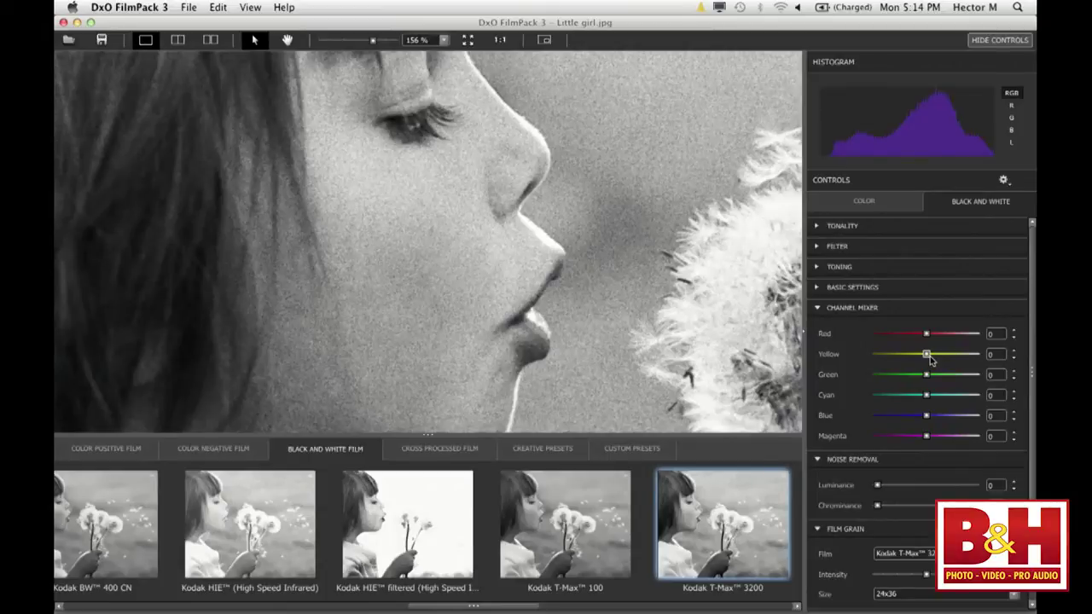
# Step: Set the channel mixer to Yellow -100, Green 72, Cyan -89, Blue 41 and Magenta -54
pyautogui.moveTo(926, 355); pyautogui.dragTo(865, 356)
pyautogui.moveTo(927, 374); pyautogui.dragTo(900, 438)
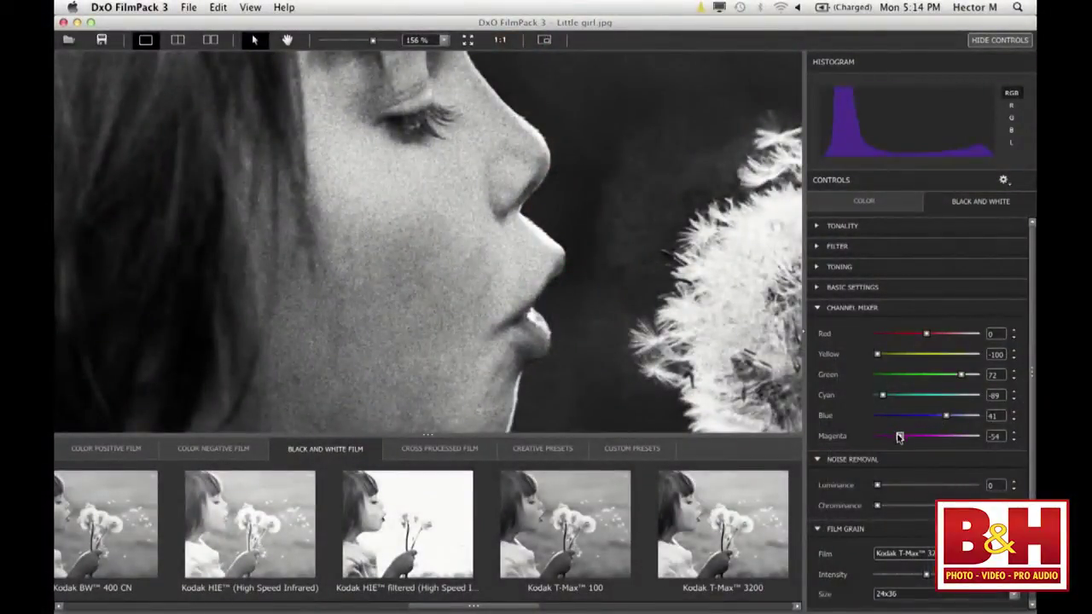
# Step: Reset the Magenta, Blue, Cyan, Green and Yellow values of the channel mixer to 0
pyautogui.doubleClick(899, 437)
pyautogui.doubleClick(945, 415)
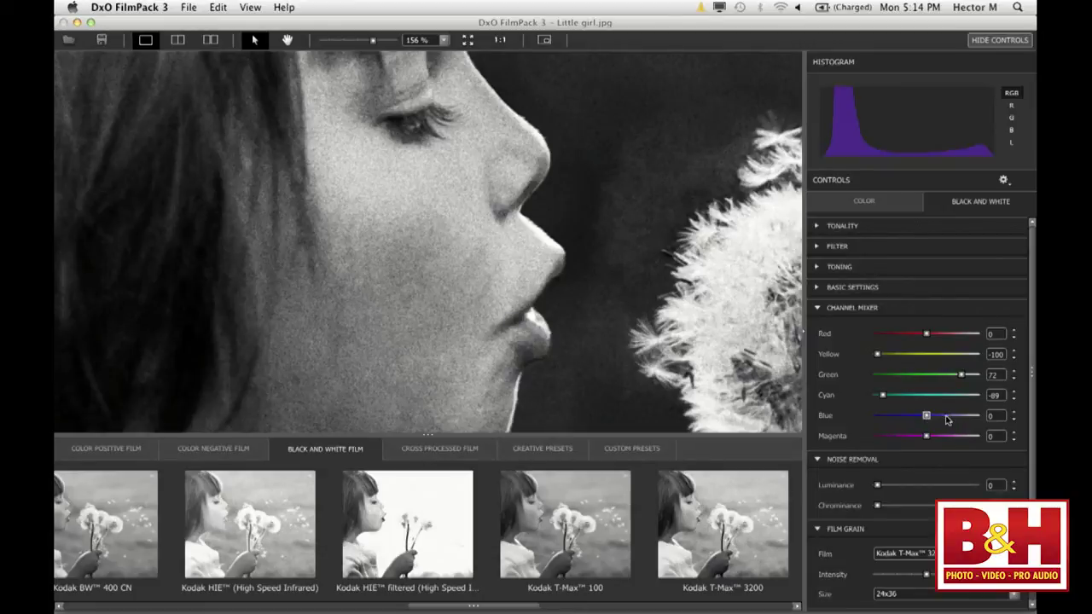
pyautogui.doubleClick(884, 395)
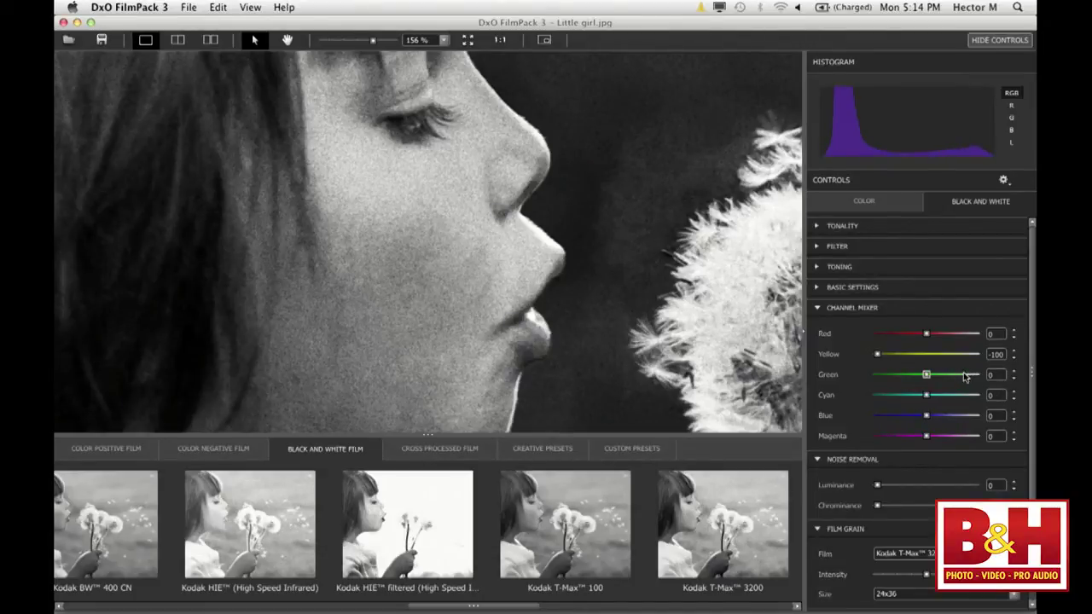
pyautogui.doubleClick(879, 356)
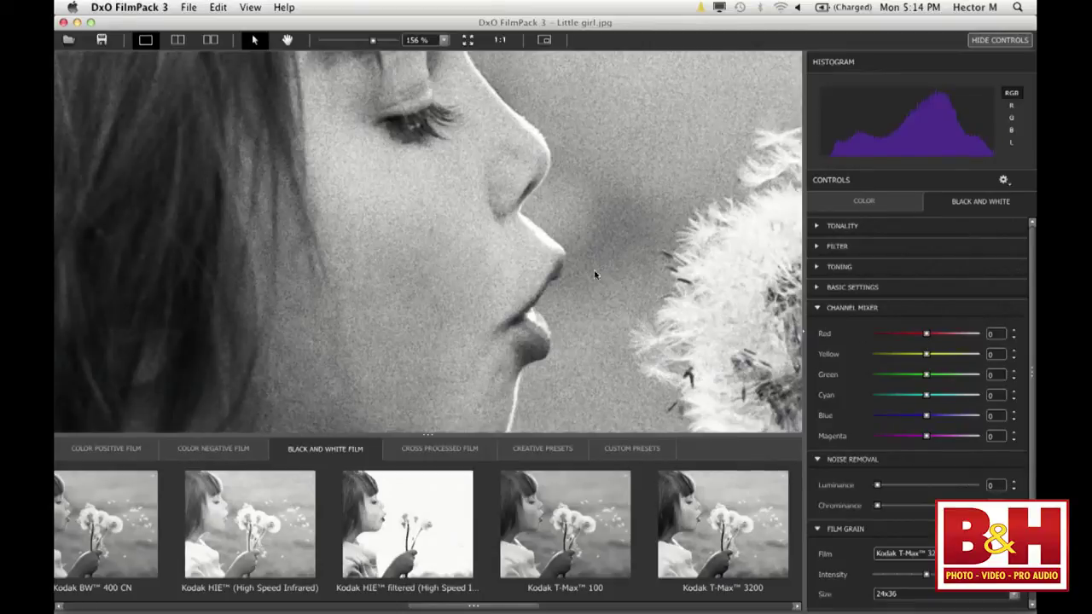
# Step: Try the film grain intensity of the Kodak T-Max 3200 look at 0, and raise it again
pyautogui.scroll(-3, 883, 460)
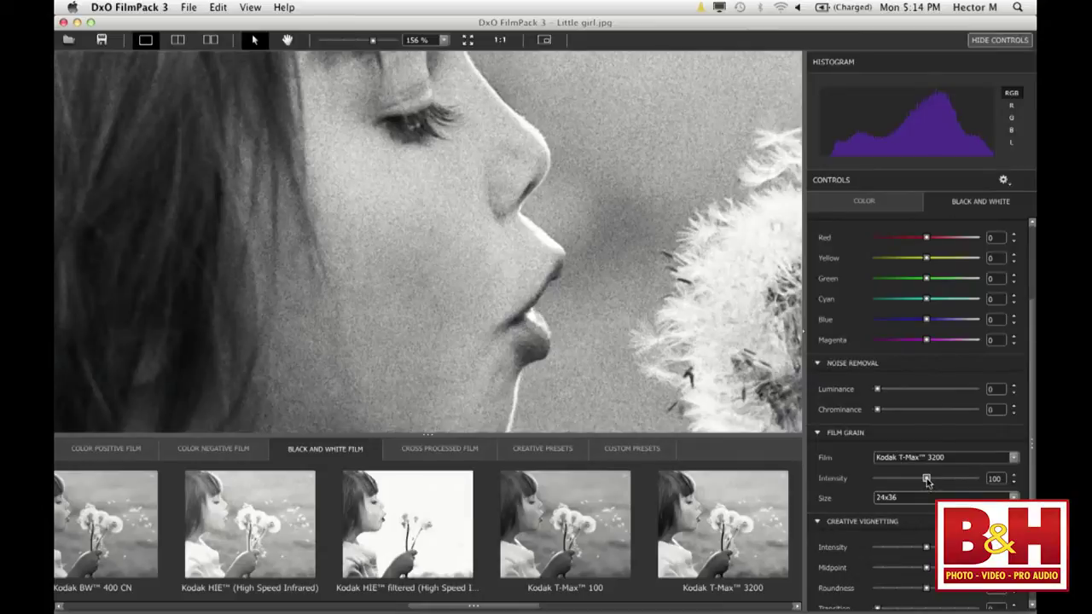
pyautogui.moveTo(928, 483); pyautogui.dragTo(866, 494)
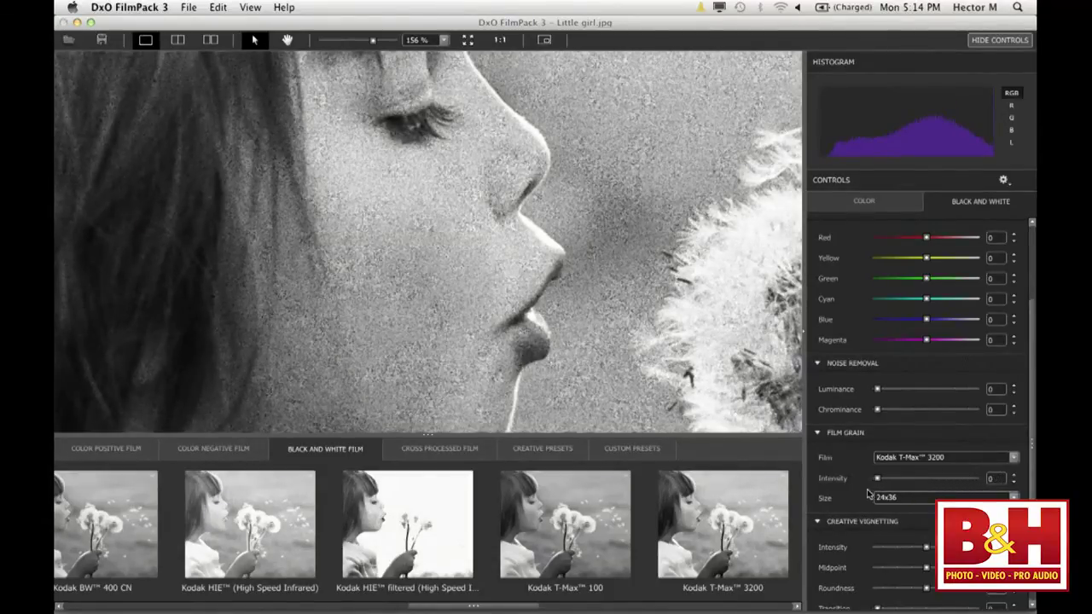
pyautogui.click(936, 479)
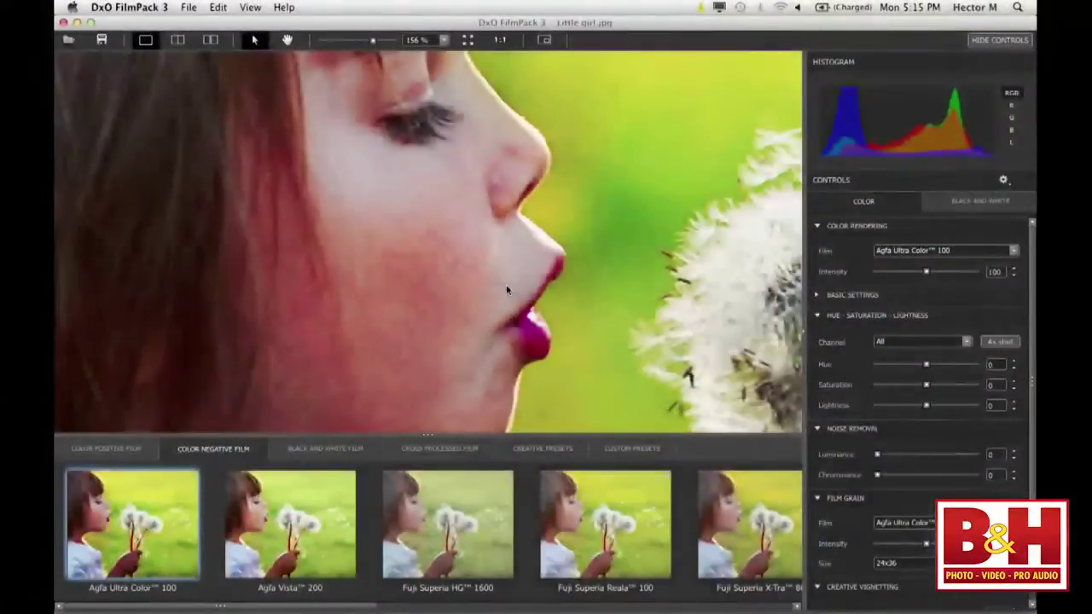
# Step: Preview the color negative film looks one after another from Agfa Vista 200 through Lomography Redscale 100
pyautogui.press('Right')
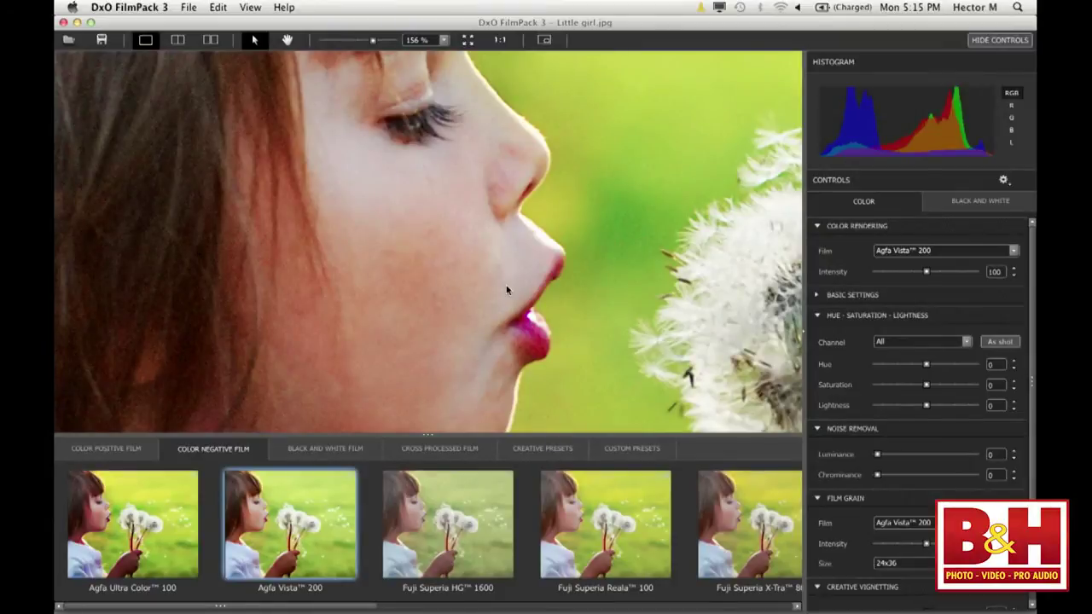
pyautogui.press('Right')
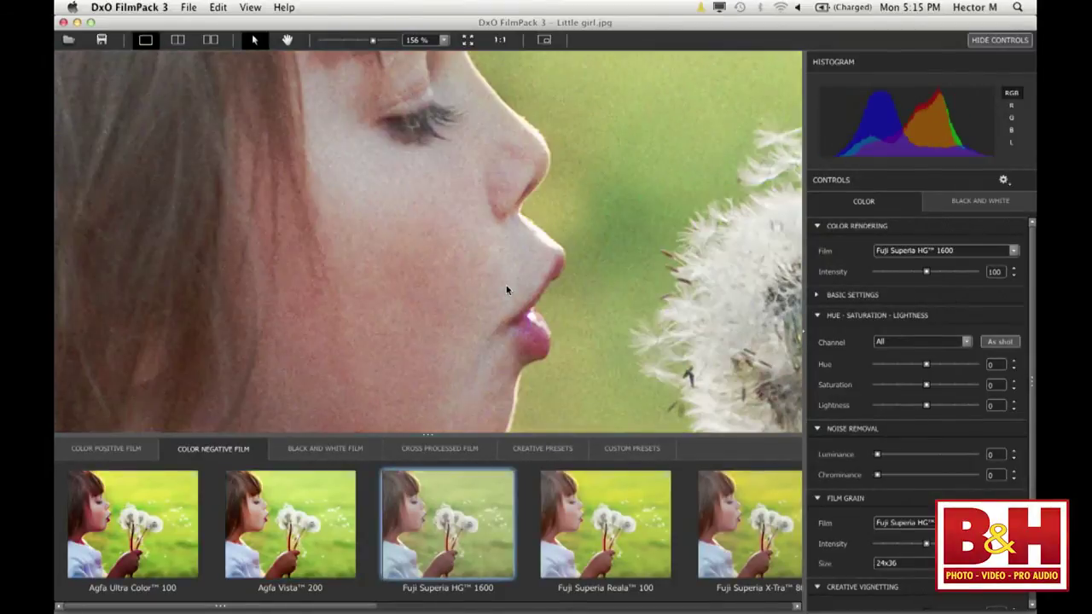
pyautogui.press('Right')
pyautogui.press('Right')
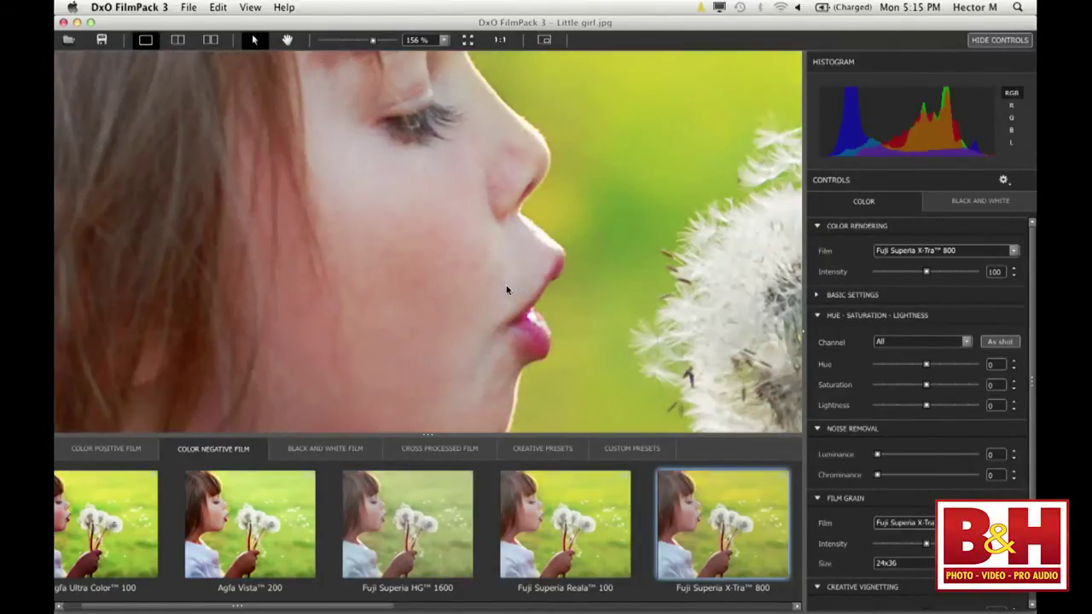
pyautogui.press('Right')
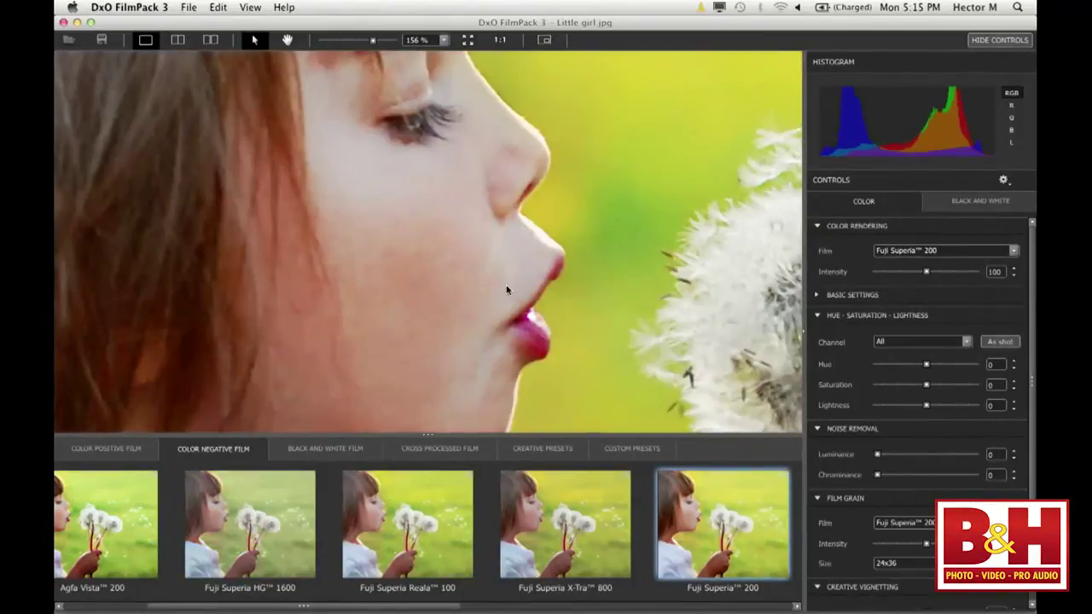
pyautogui.press('Right')
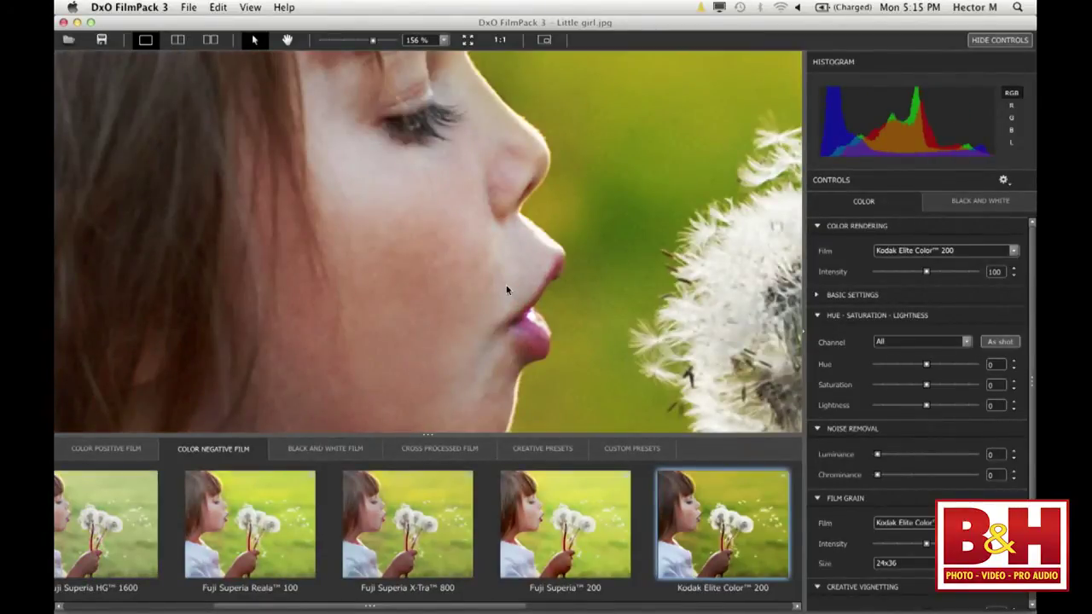
pyautogui.press('Right')
pyautogui.press('Right')
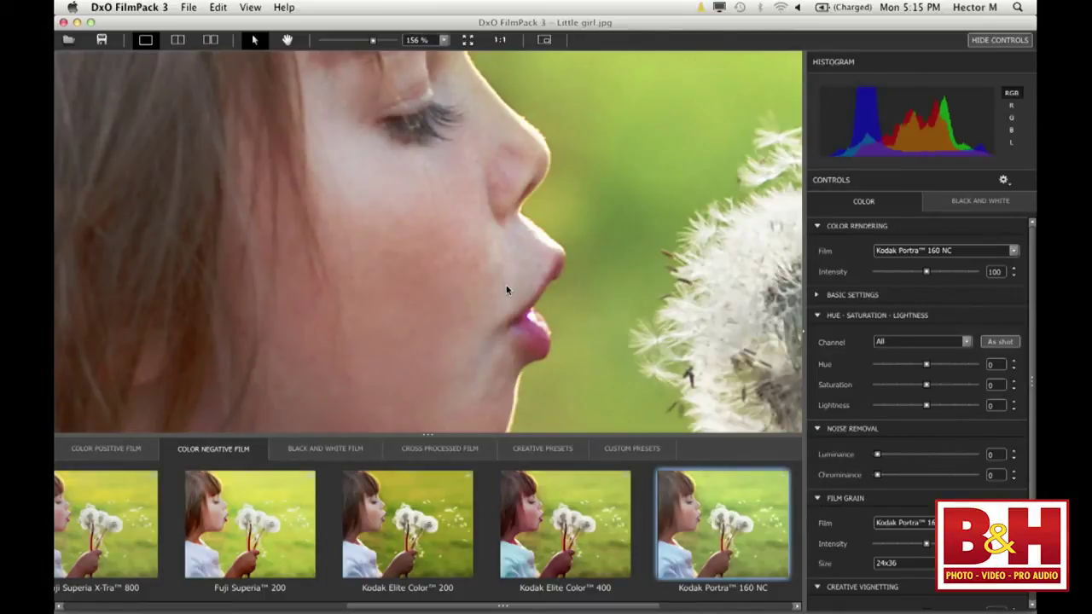
pyautogui.press('Right')
pyautogui.press('Right')
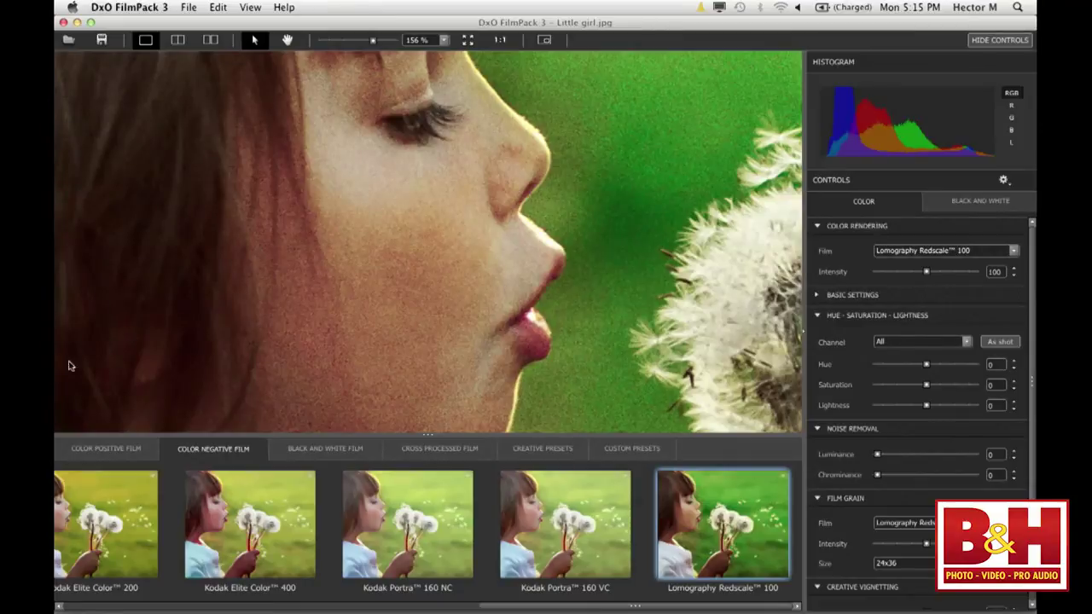
# Step: Preview the color positive film looks in sequence from Agfa Precisa 100 through Kodak Kodachrome 200
pyautogui.click(104, 445)
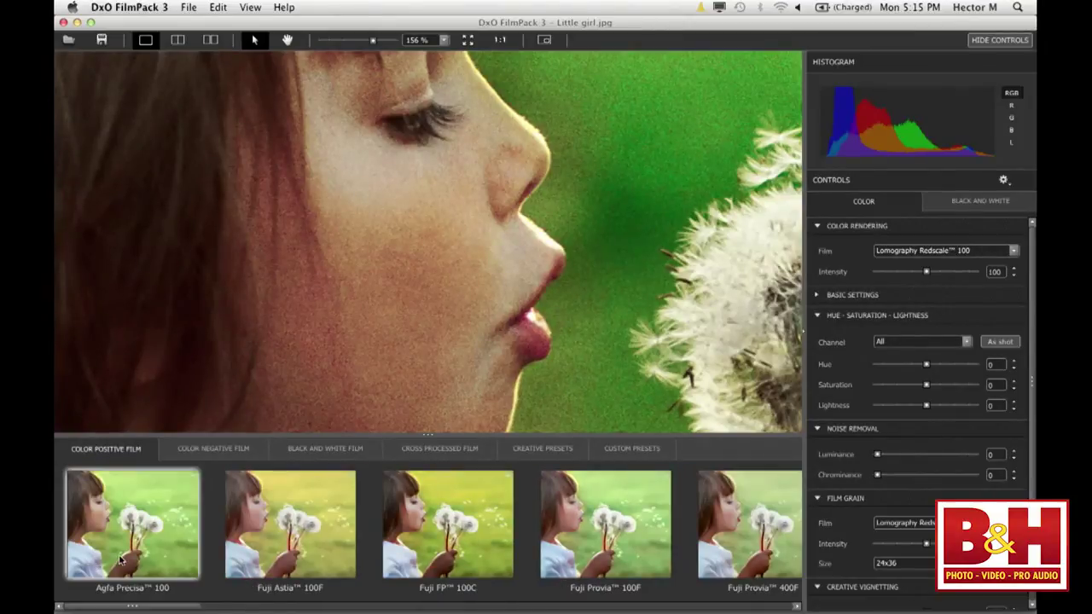
pyautogui.click(162, 545)
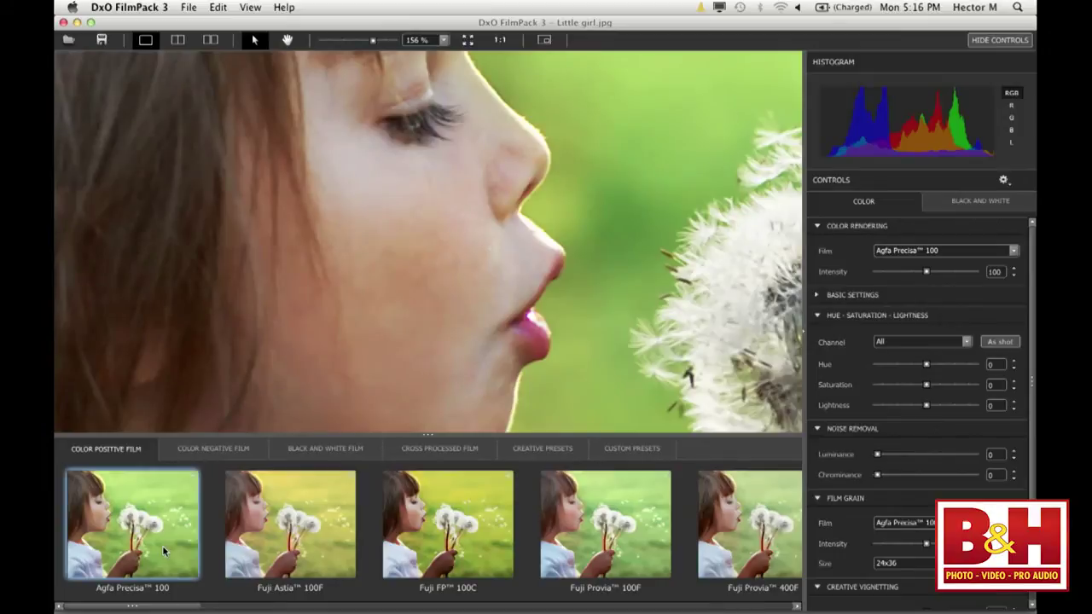
pyautogui.press('Right')
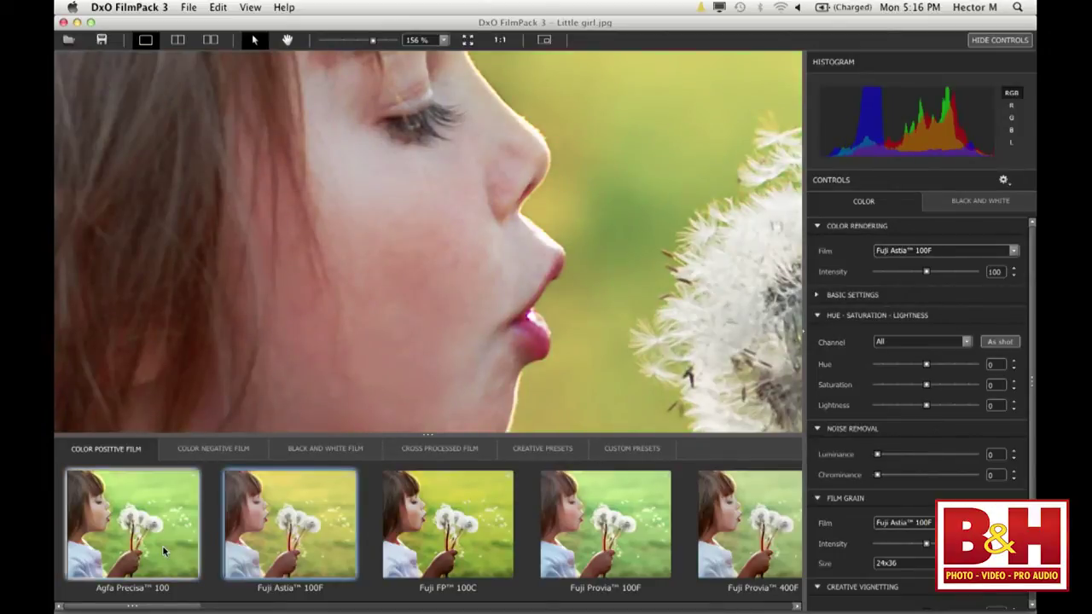
pyautogui.press('Right')
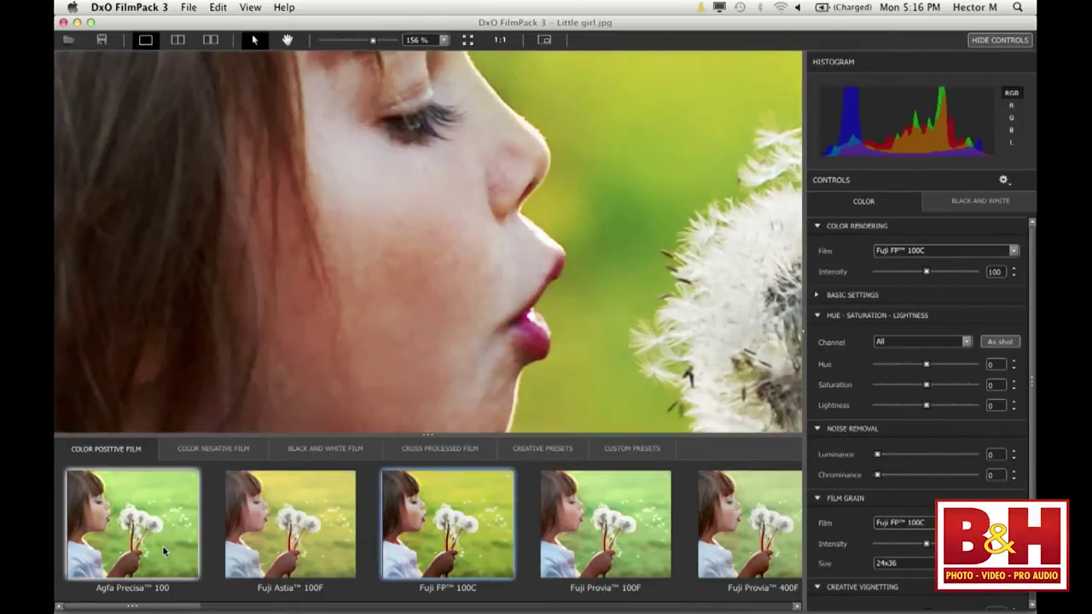
pyautogui.press('Right')
pyautogui.press('Right')
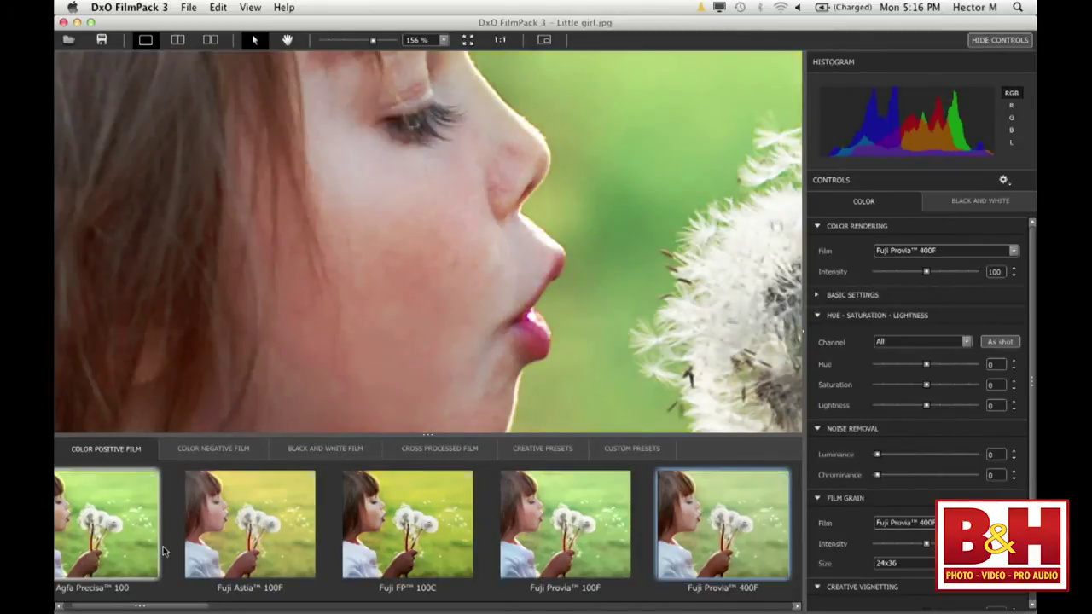
pyautogui.press('Right')
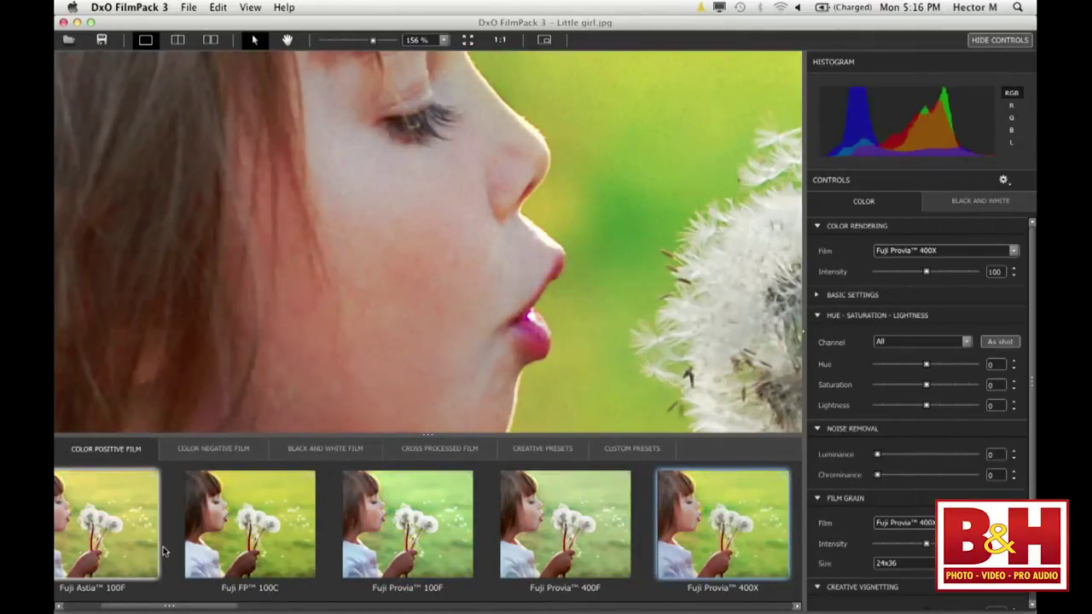
pyautogui.press('Right')
pyautogui.press('Right')
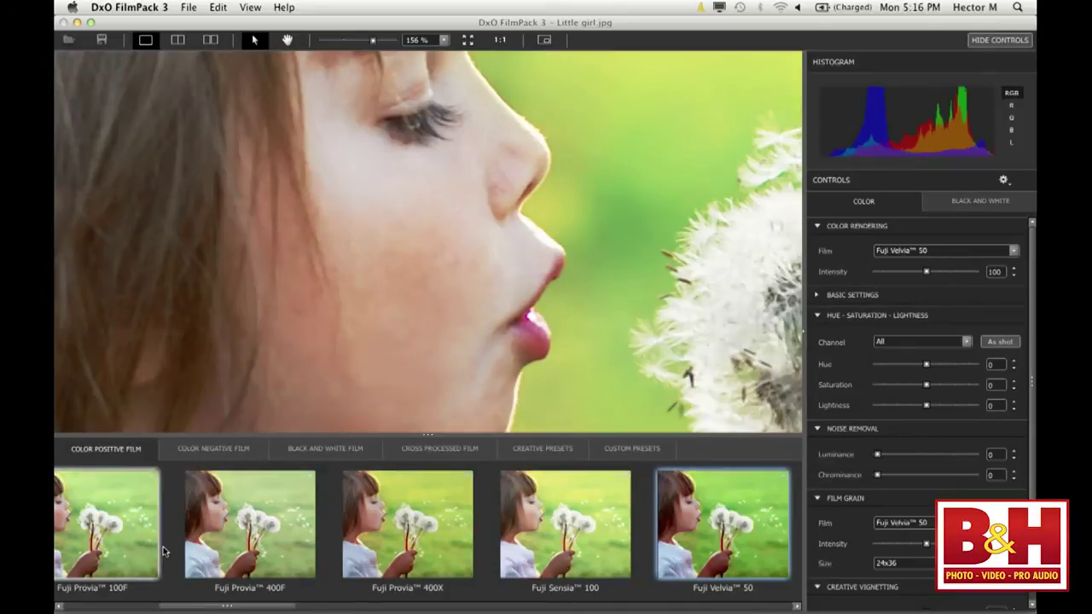
pyautogui.press('Right')
pyautogui.press('Right')
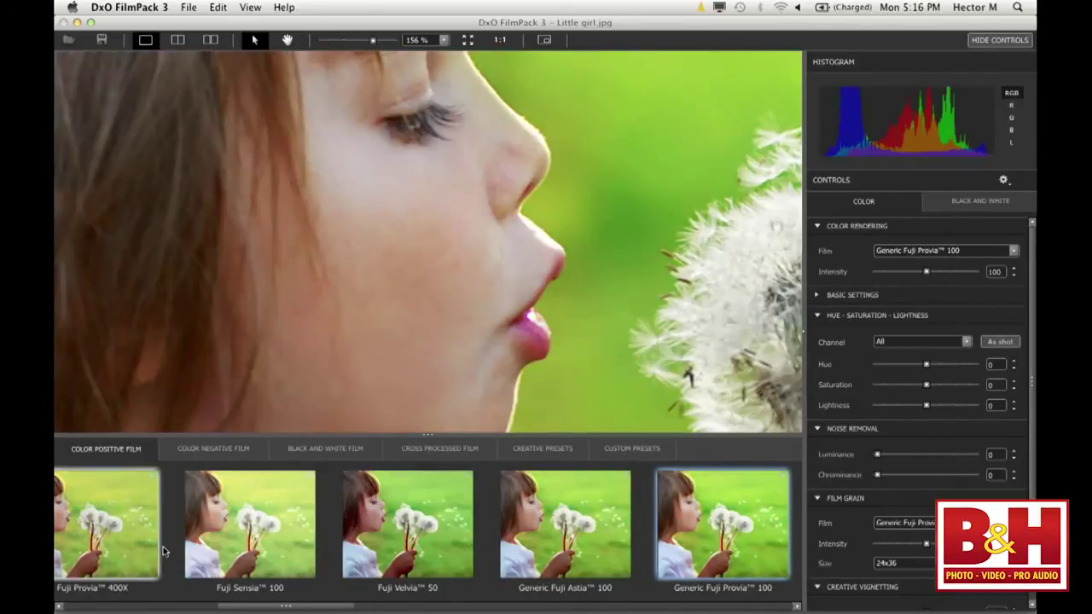
pyautogui.press('Right')
pyautogui.press('Right')
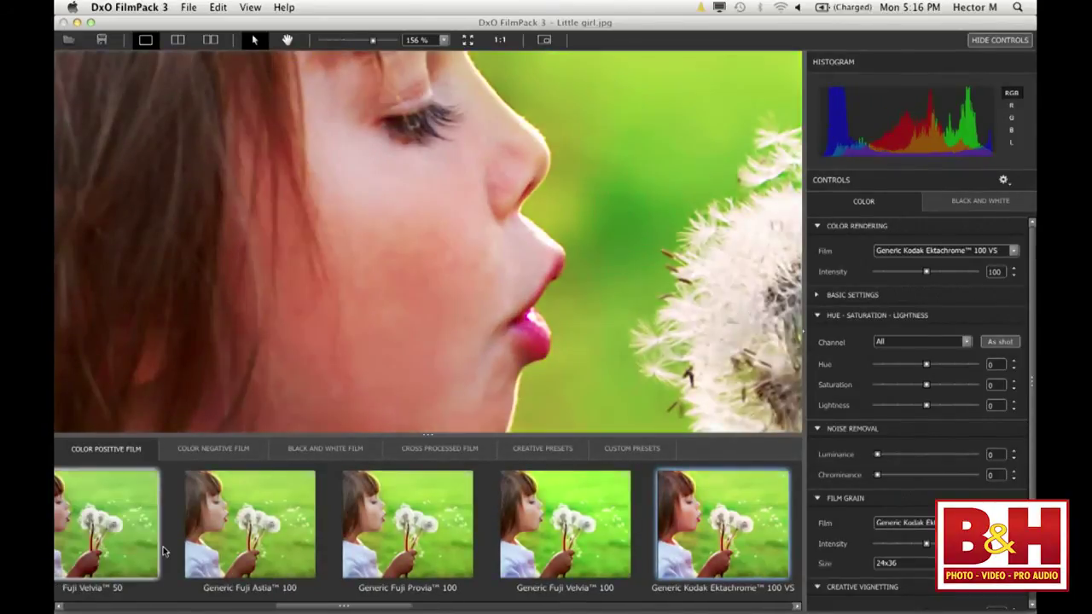
pyautogui.press('Right')
pyautogui.press('Right')
pyautogui.press('Right')
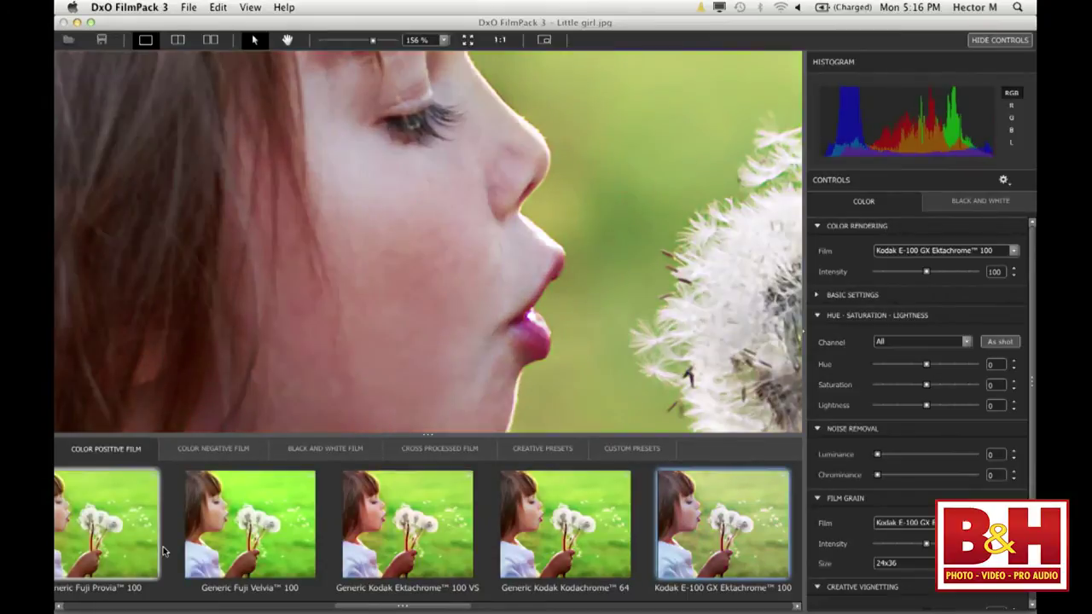
pyautogui.press('Right')
pyautogui.press('Right')
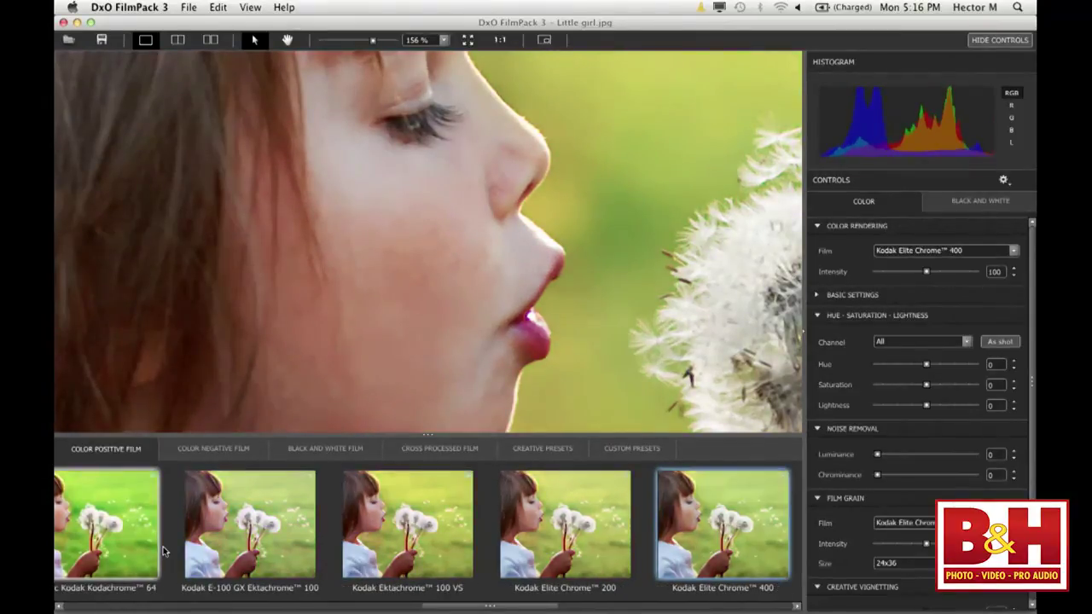
pyautogui.press('Right')
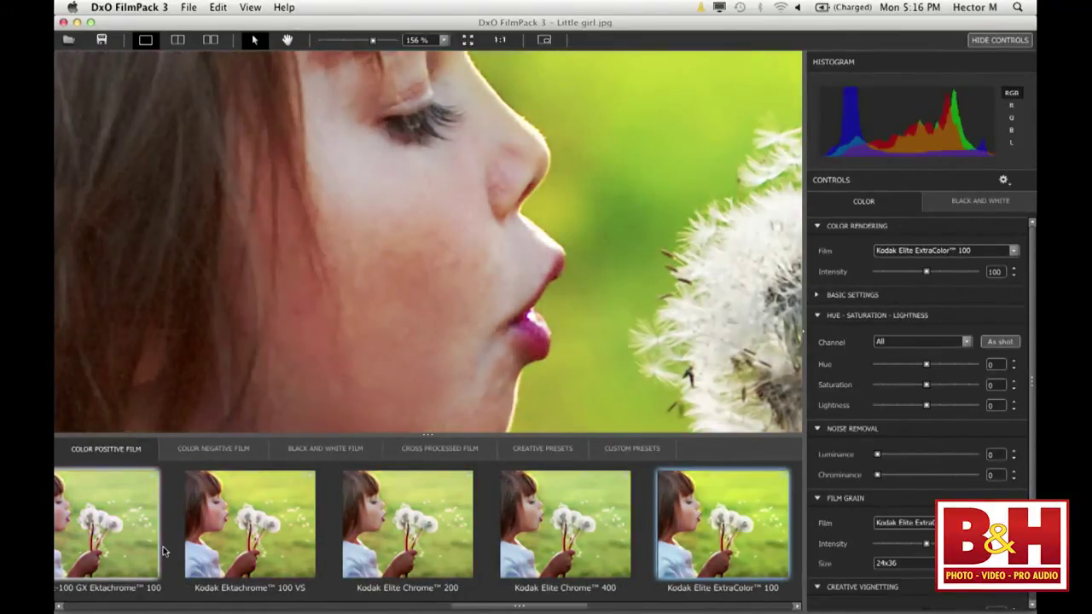
pyautogui.press('Right')
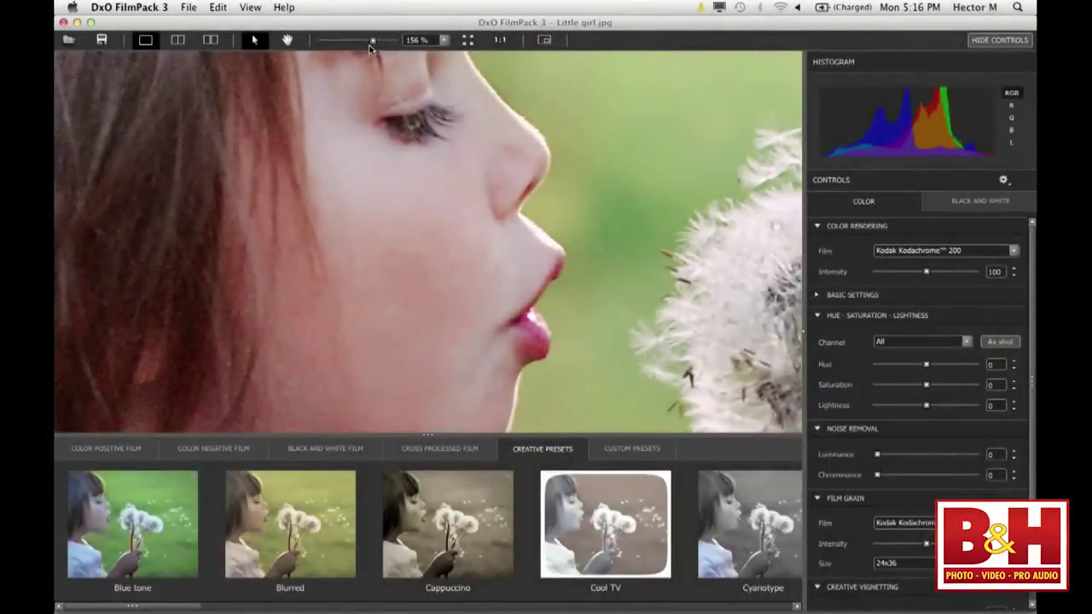
# Step: Zoom the girl photo out to 52 % and preview the creative presets one after another from Blue tone through Prussian red
pyautogui.moveTo(374, 42); pyautogui.dragTo(326, 41)
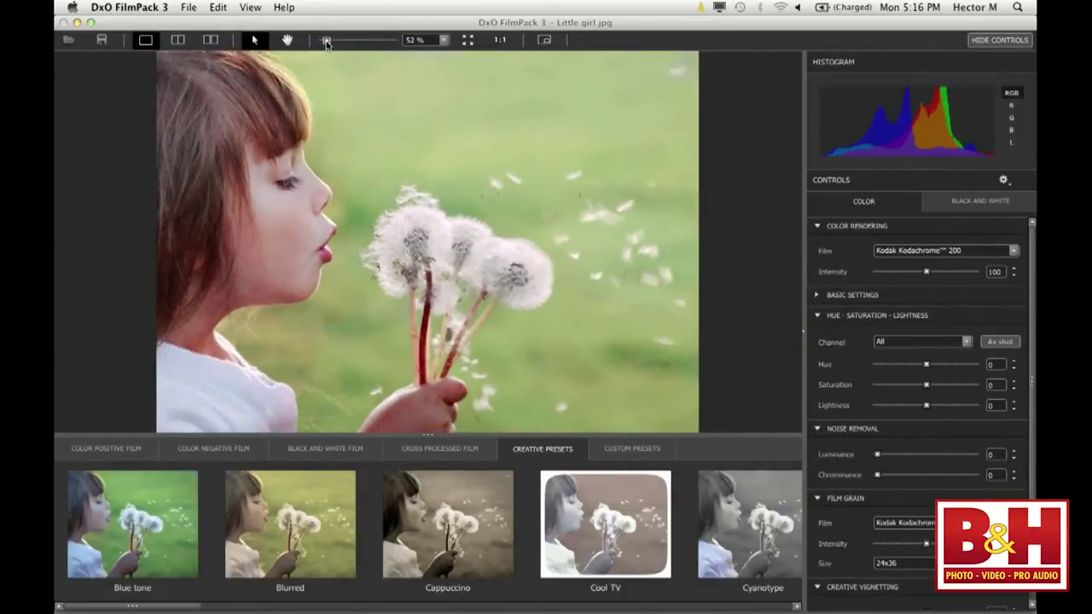
pyautogui.click(121, 527)
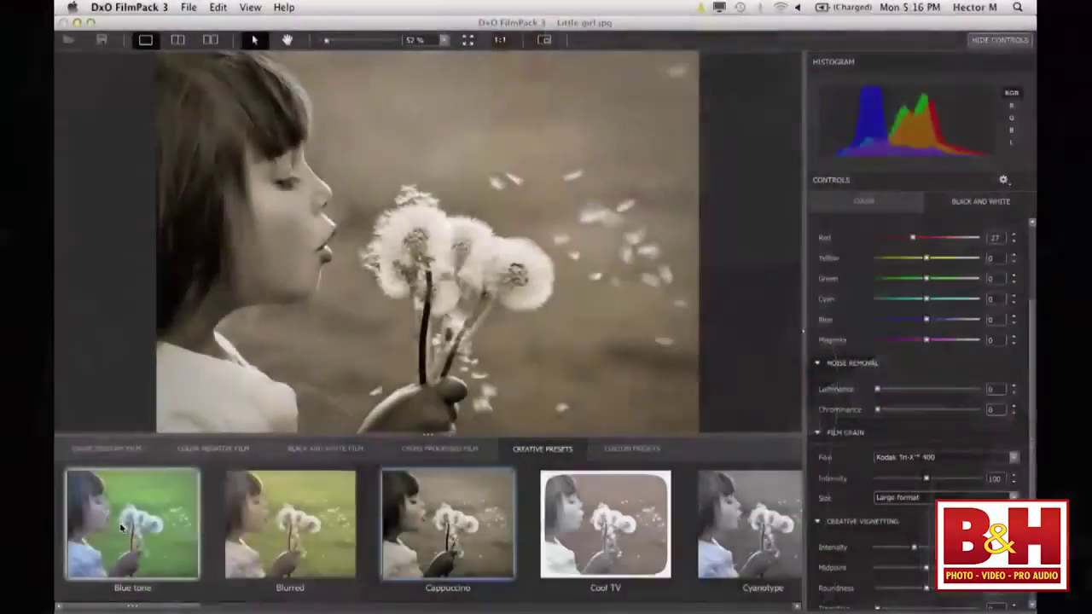
pyautogui.click(604, 524)
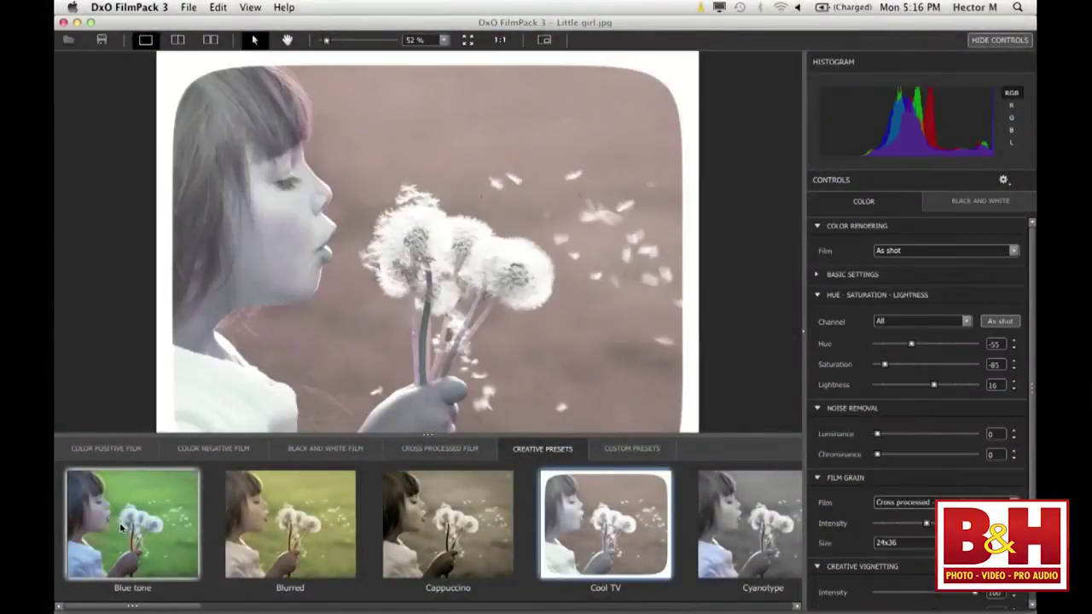
pyautogui.press('Right')
pyautogui.press('Right')
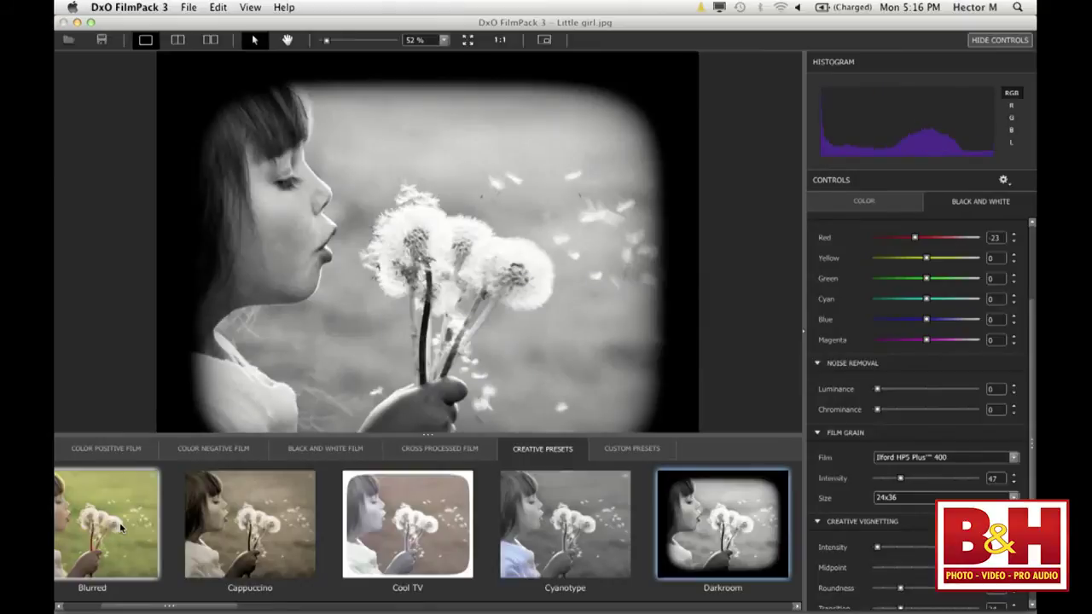
pyautogui.press('Right')
pyautogui.press('Right')
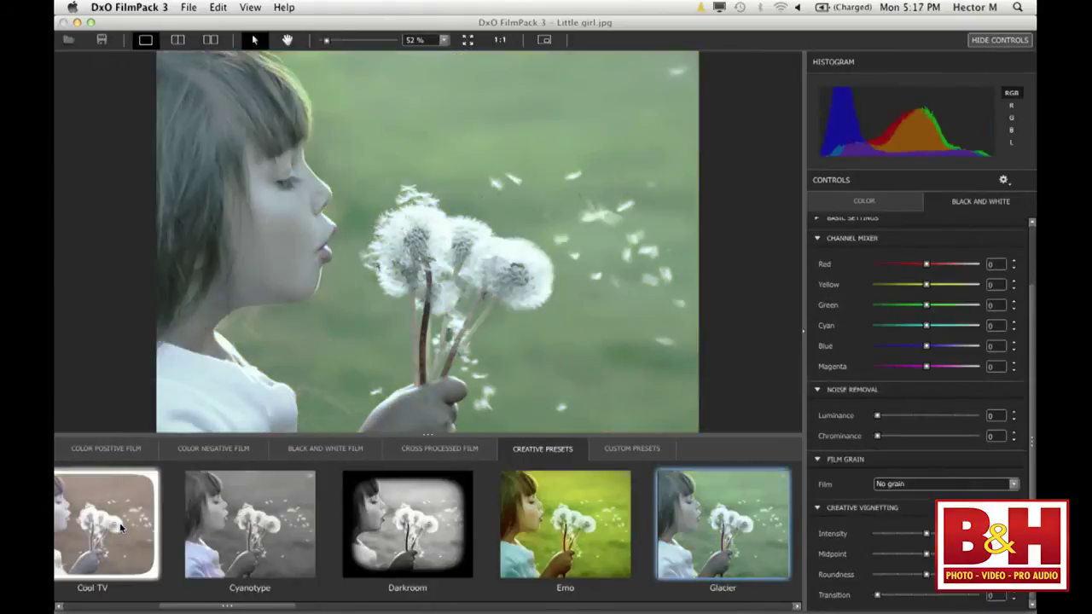
pyautogui.press('Right')
pyautogui.press('Right')
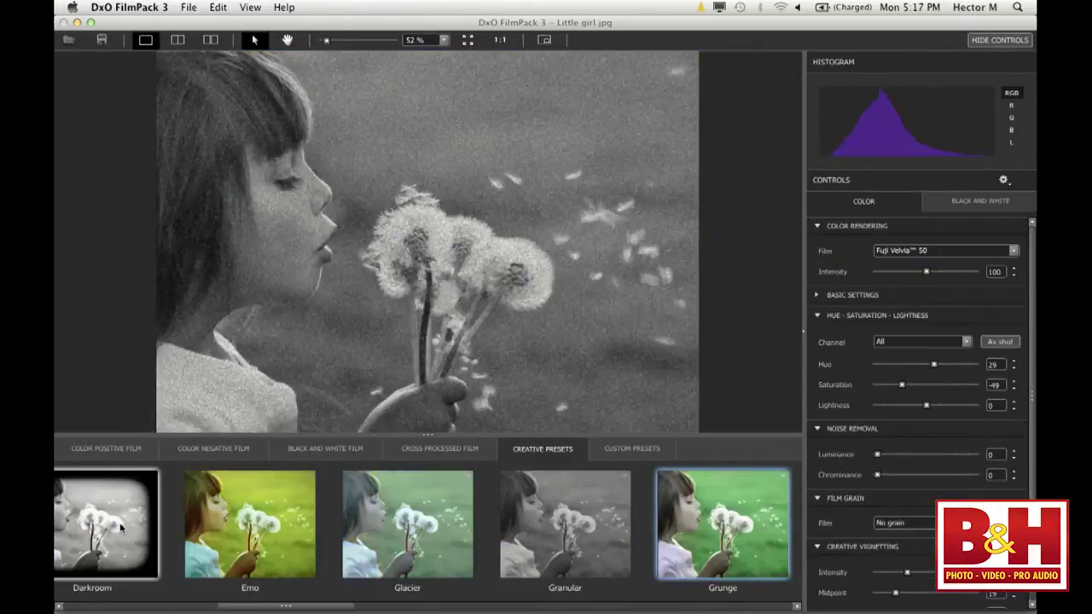
pyautogui.press('Right')
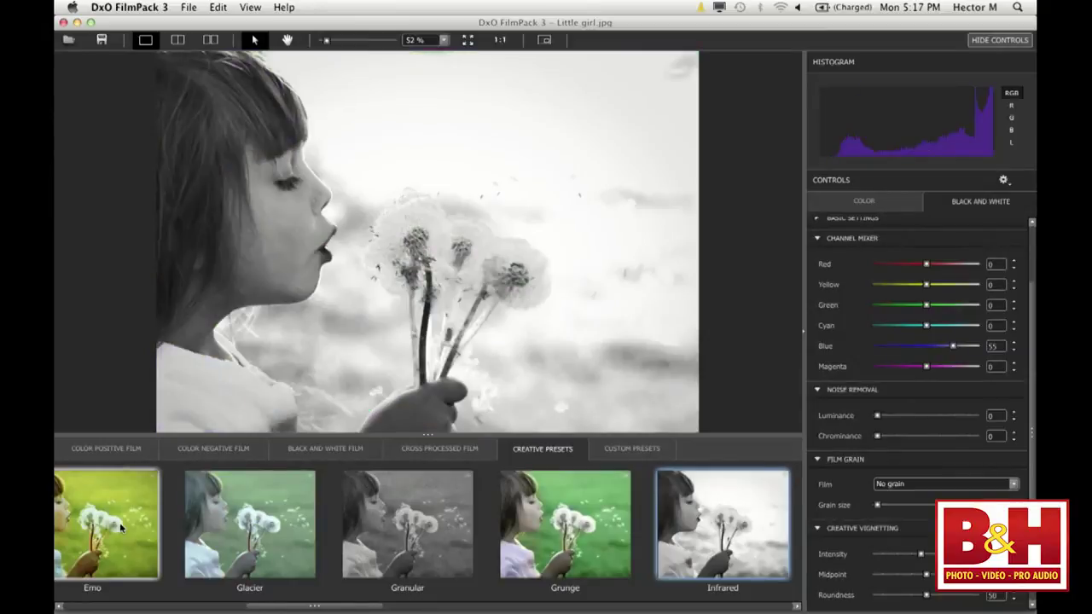
pyautogui.press('Right')
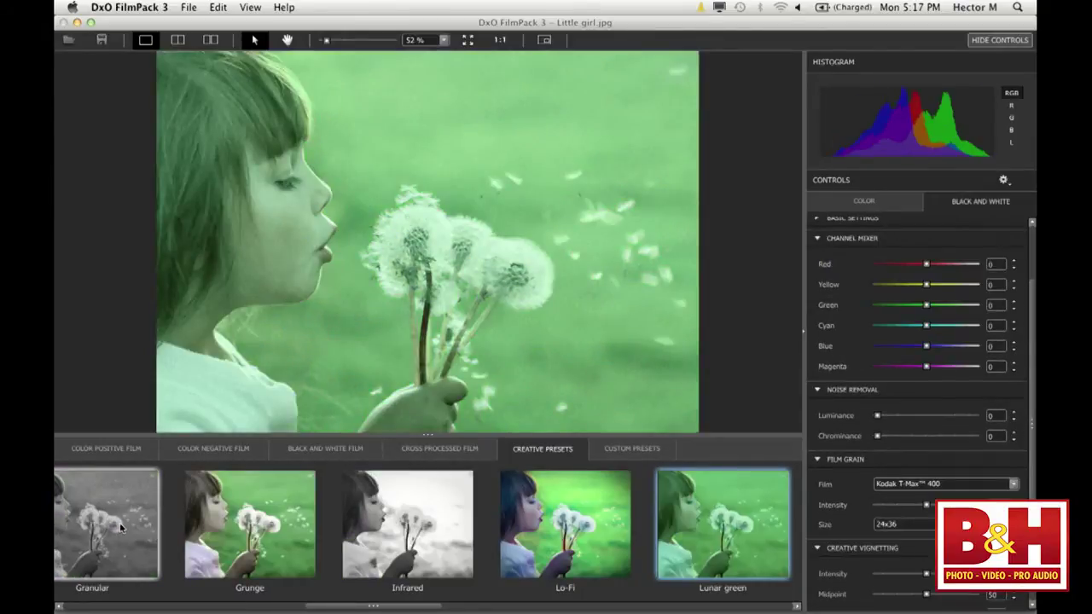
pyautogui.press('Right')
pyautogui.press('Right')
pyautogui.press('Right')
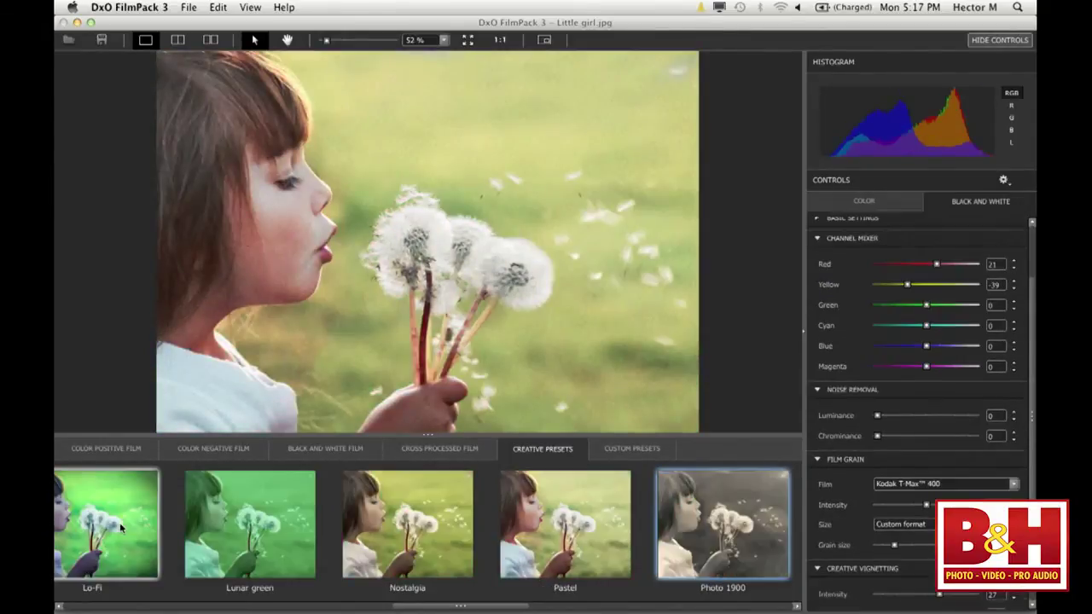
pyautogui.press('Right')
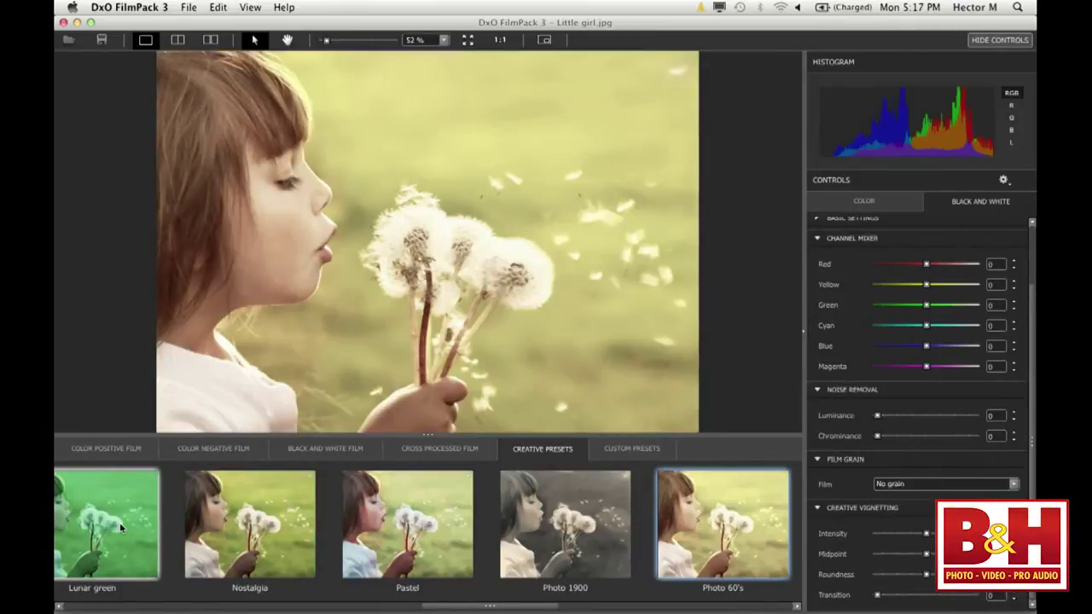
pyautogui.press('Right')
pyautogui.press('Right')
pyautogui.press('Right')
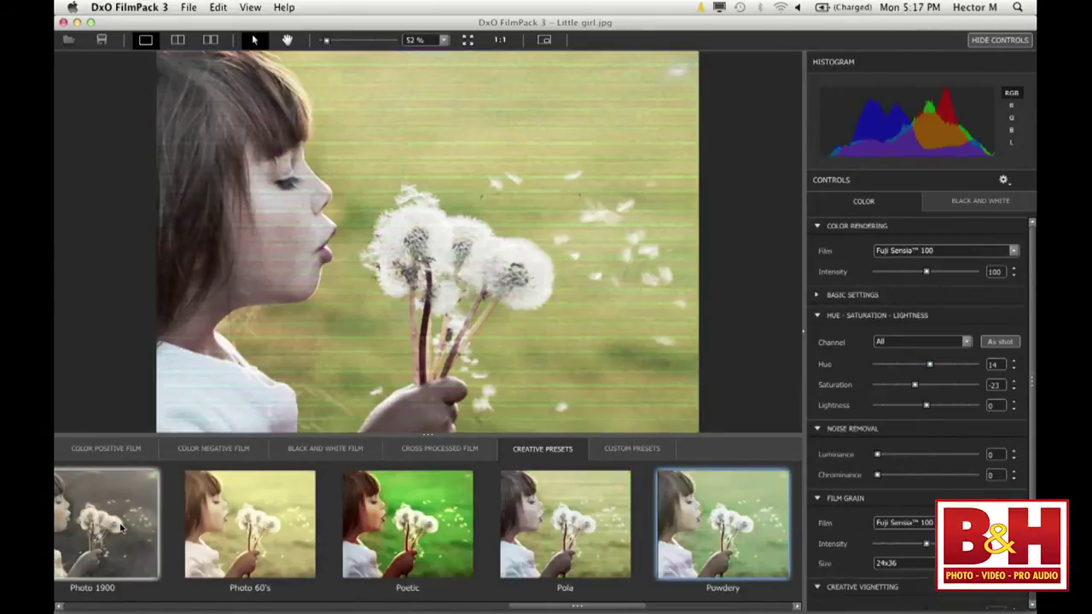
pyautogui.press('Right')
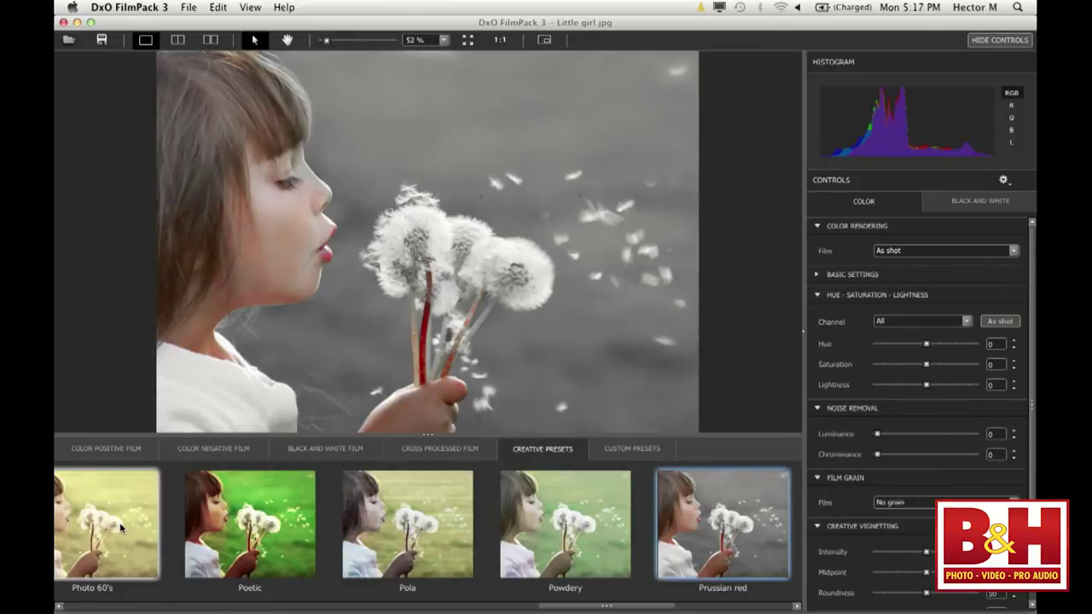
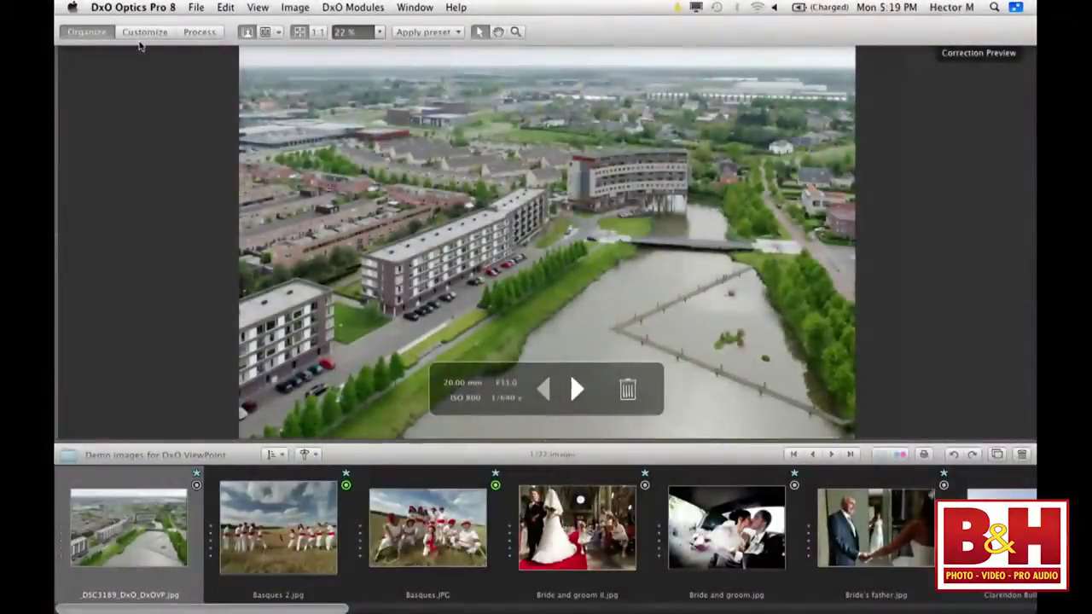
# Step: Switch to DxO Optics Pro 8, load the Monkeys folder and hide the folder tree
pyautogui.click(142, 37)
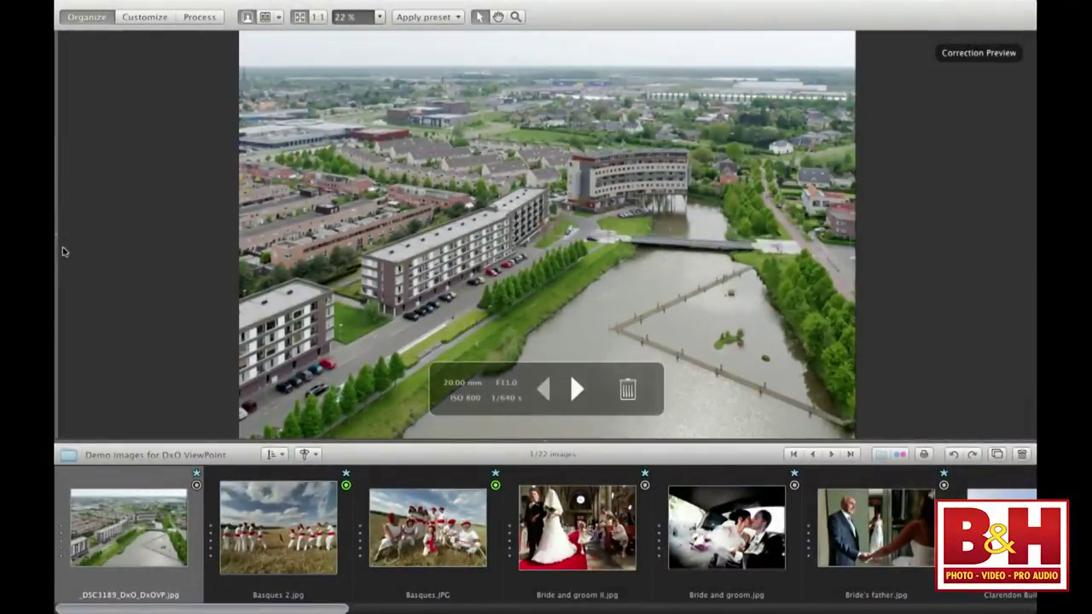
pyautogui.moveTo(57, 239)
pyautogui.scroll(-2, 111, 306)
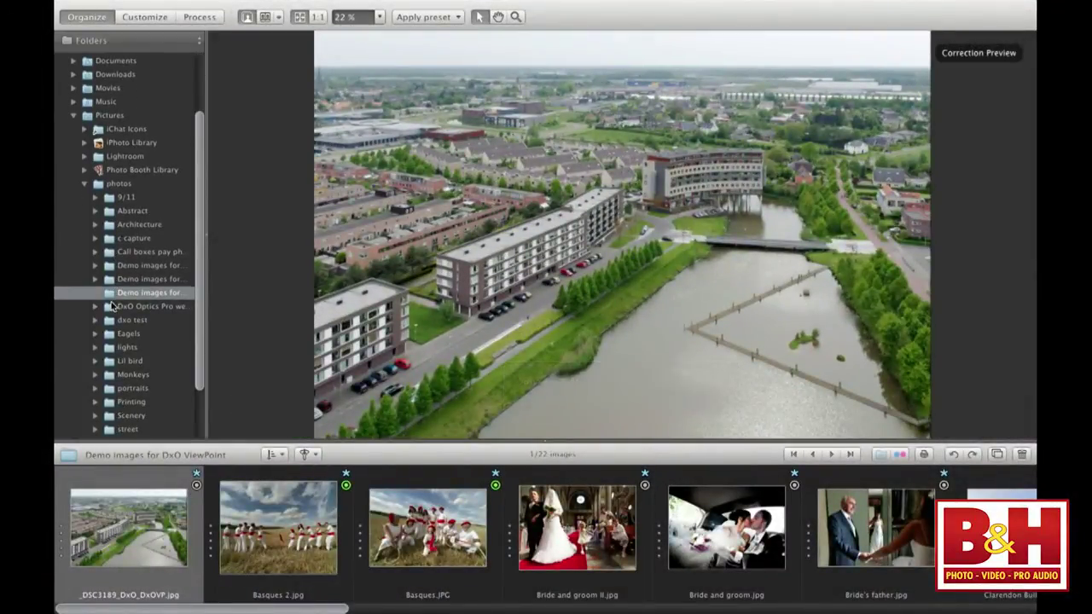
pyautogui.scroll(-4, 135, 341)
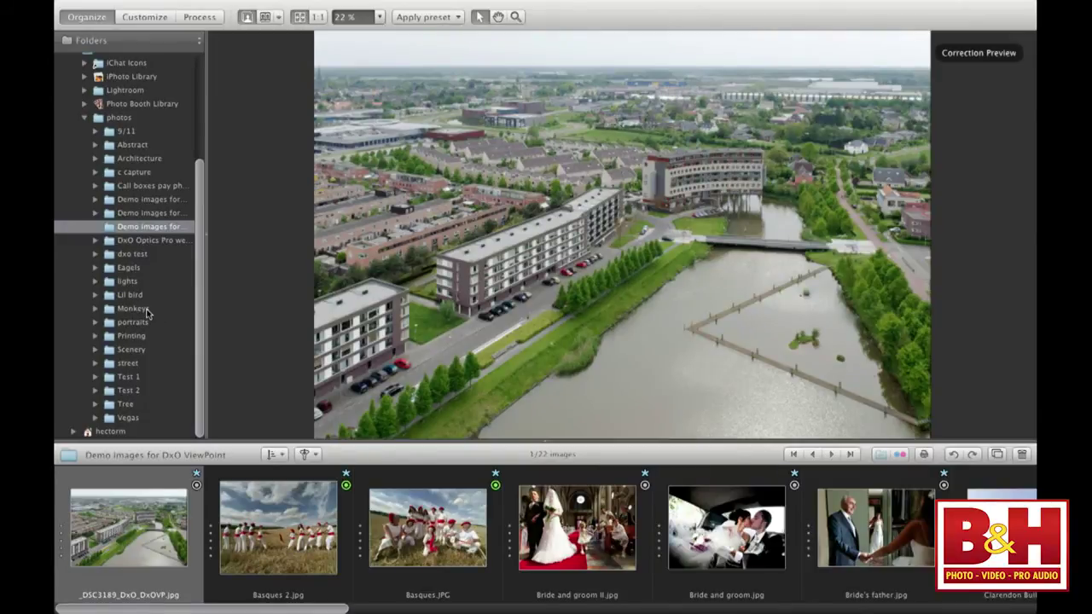
pyautogui.click(146, 313)
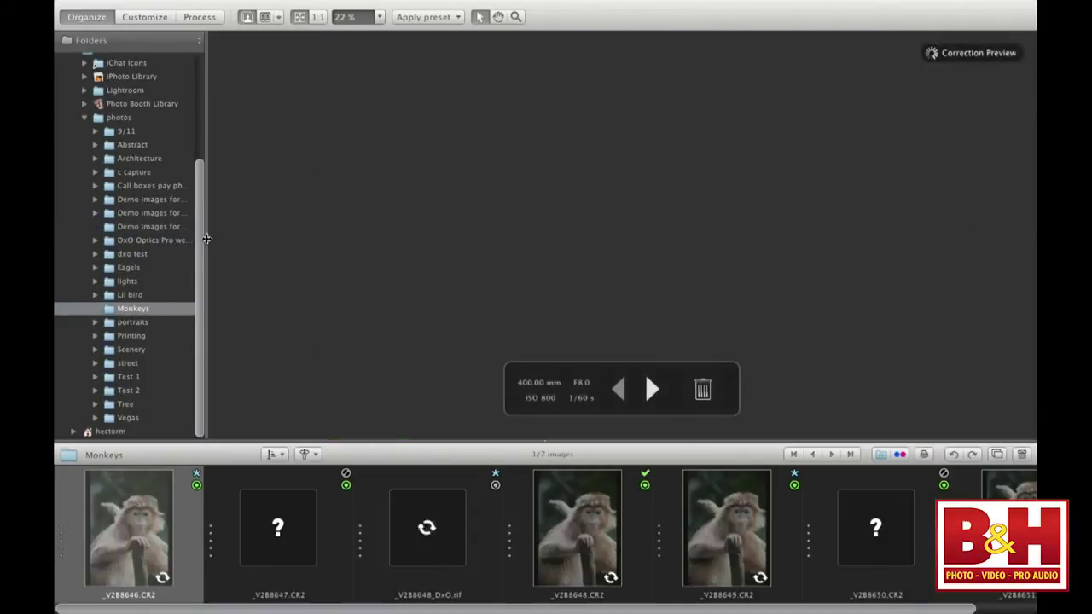
pyautogui.click(207, 239)
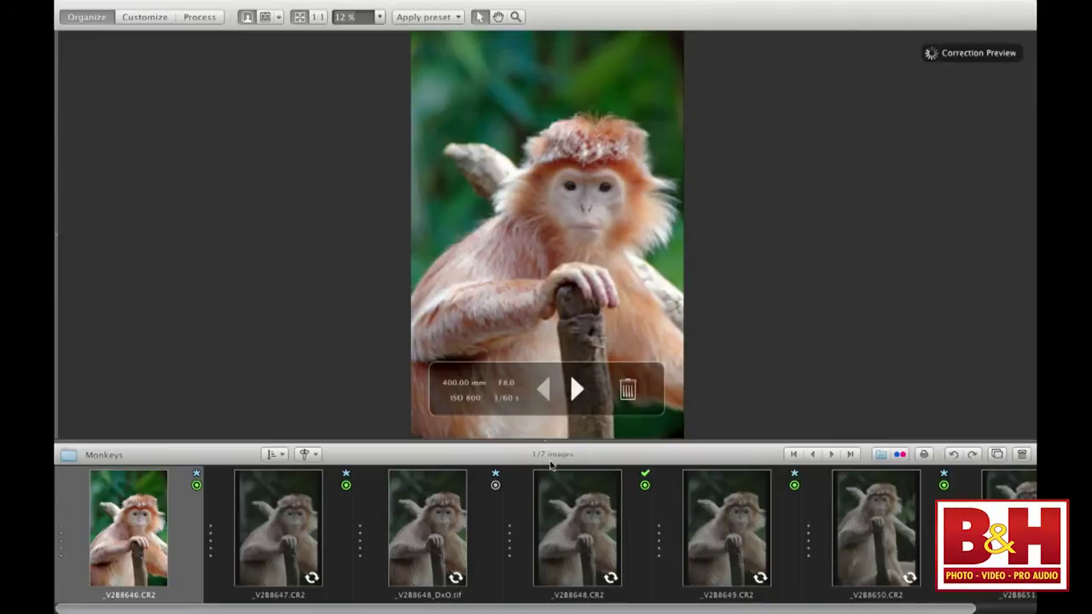
# Step: Show _V2B8648.CR2 enlarged with the image browser hidden, and compare its as-shot version with the correction preview
pyautogui.click(583, 529)
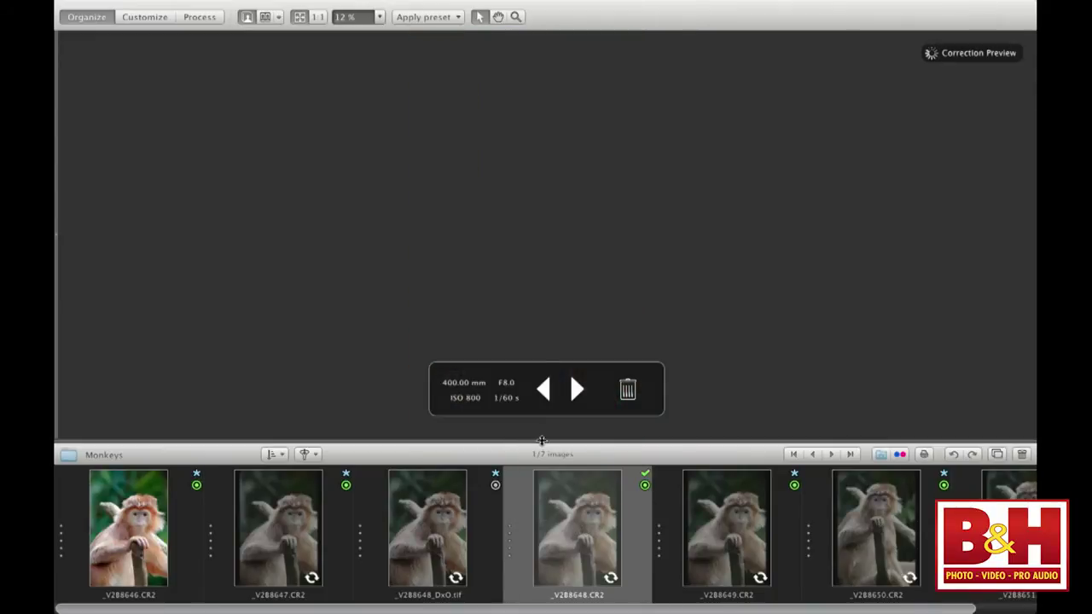
pyautogui.click(545, 441)
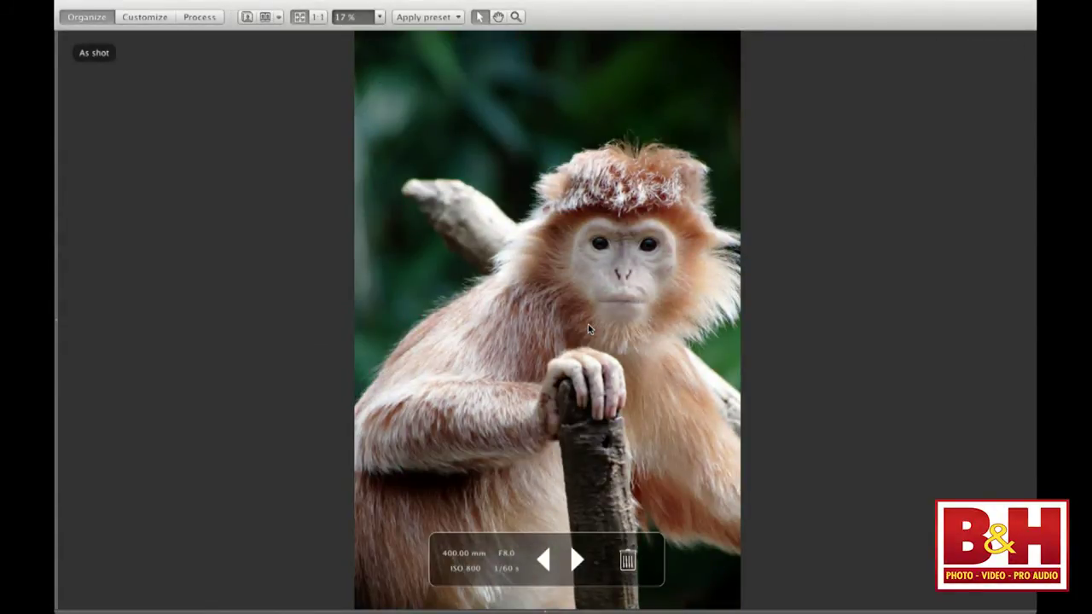
pyautogui.click(587, 324)
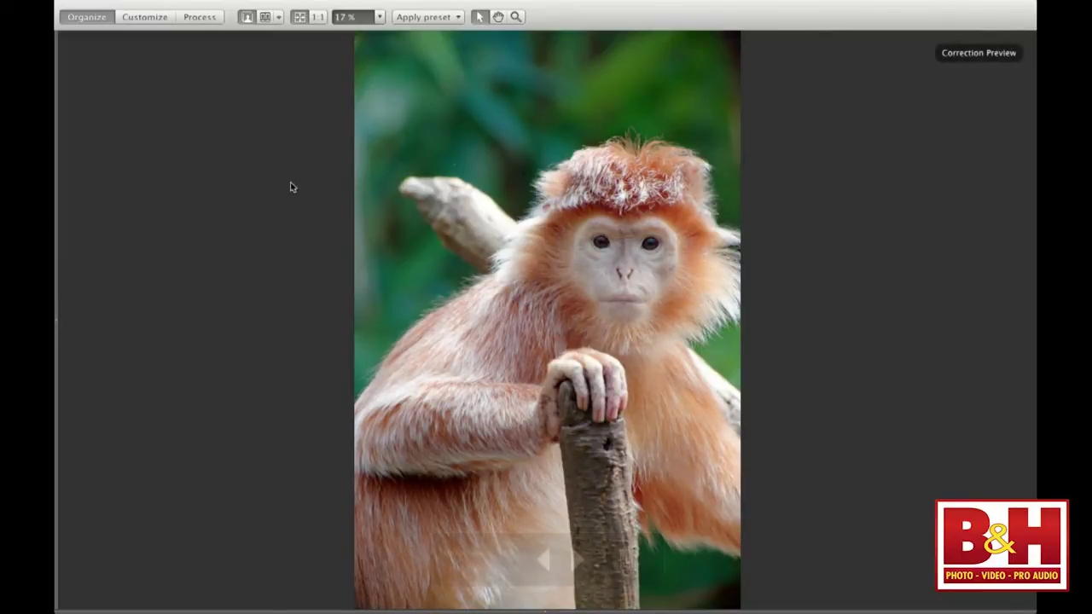
# Step: Customize the monkey photo with the Black And White Film color rendering Kodak T-Max 100
pyautogui.click(139, 16)
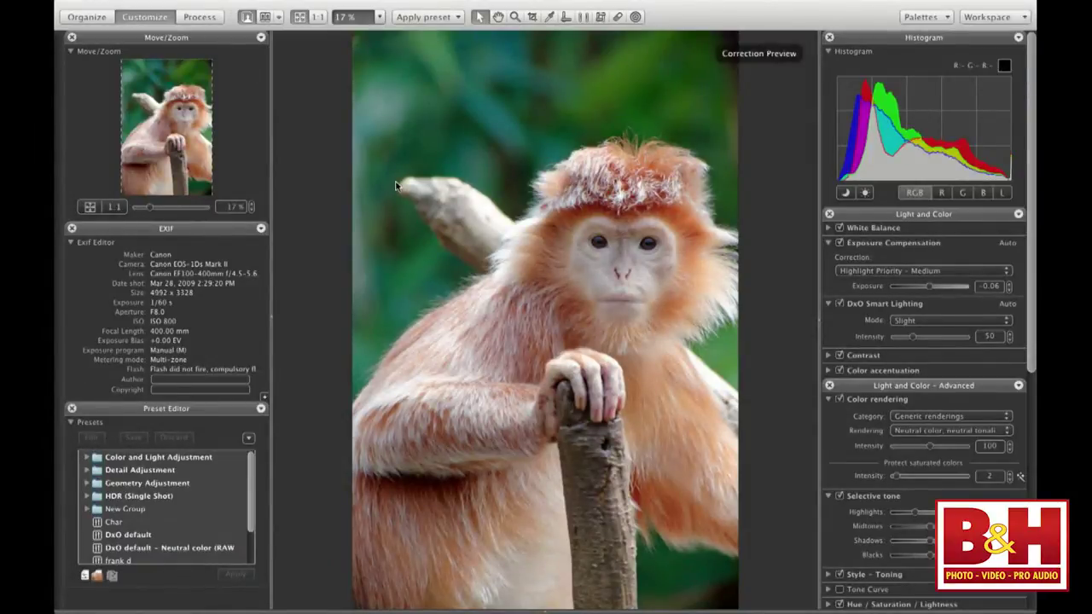
pyautogui.click(933, 416)
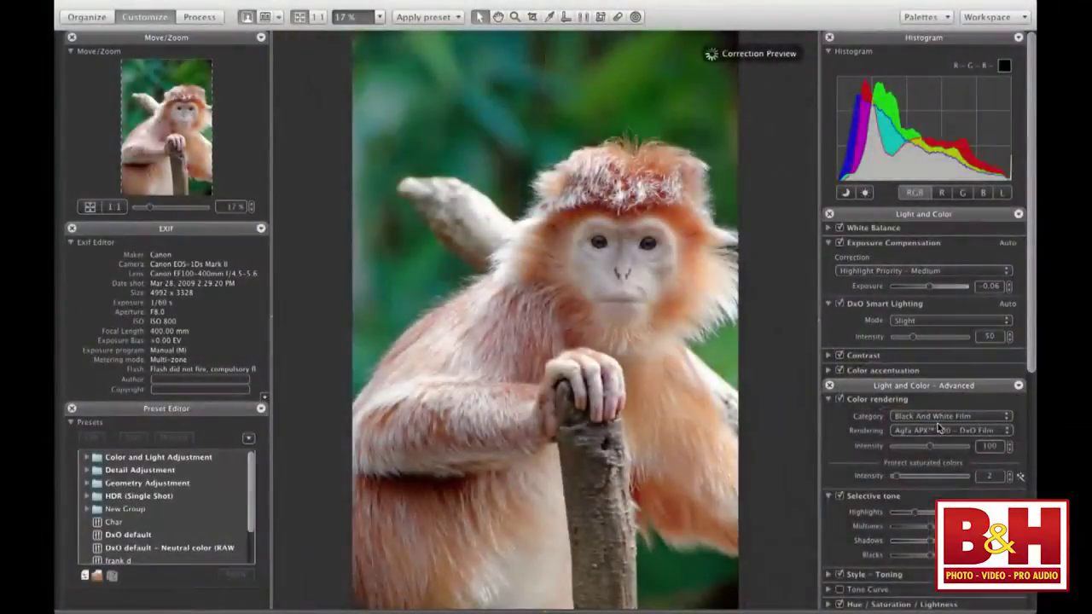
pyautogui.click(939, 430)
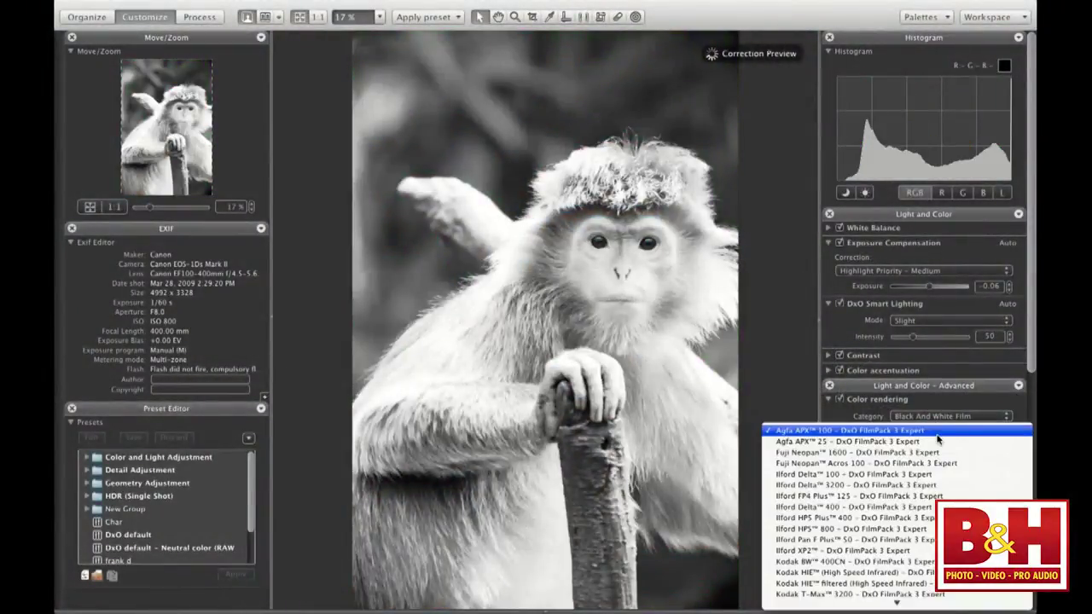
pyautogui.scroll(-5, 914, 453)
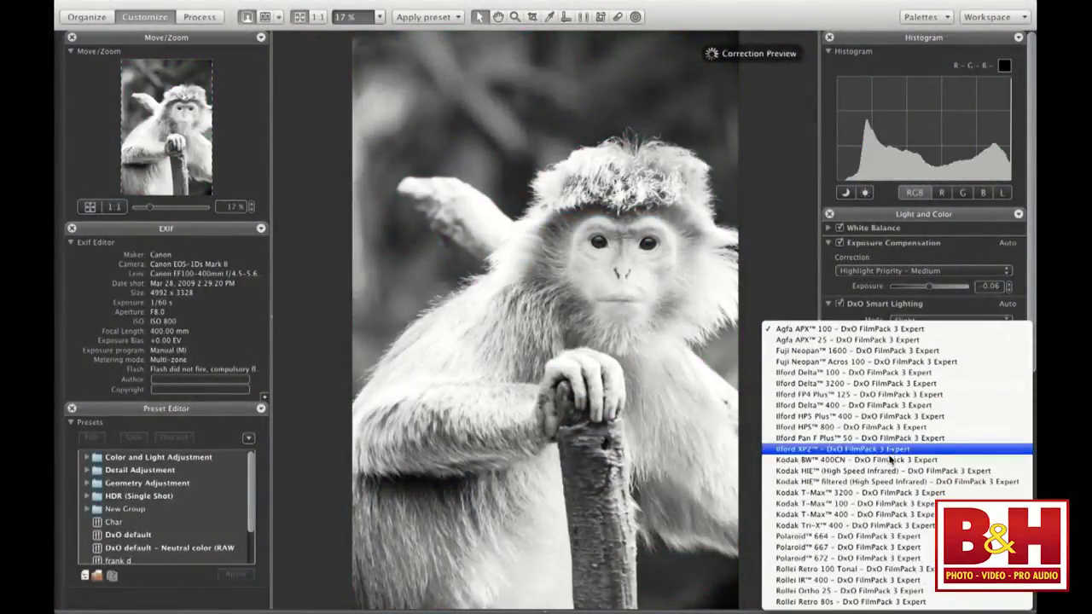
pyautogui.click(874, 503)
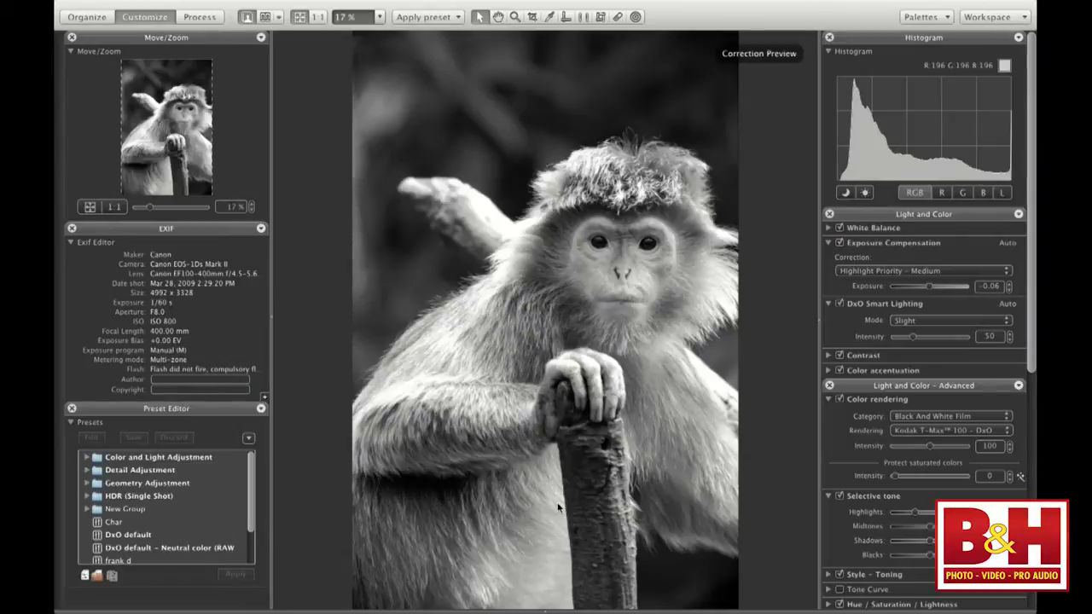
# Step: Hide the palettes on both sides to examine the black-and-white monkey photo alone, and bring the adjustment palettes back
pyautogui.click(270, 321)
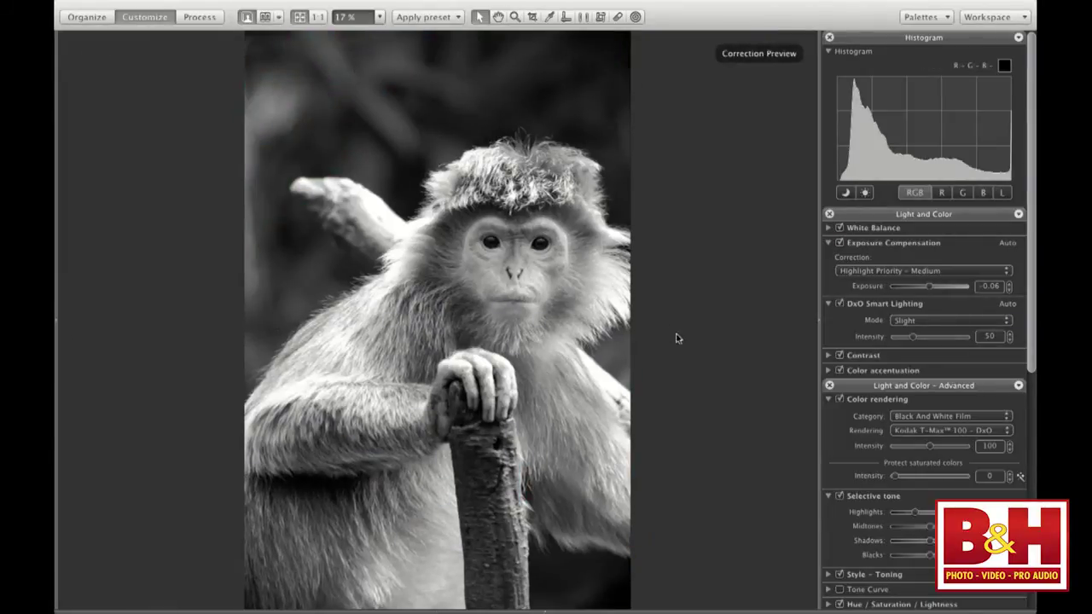
pyautogui.click(817, 319)
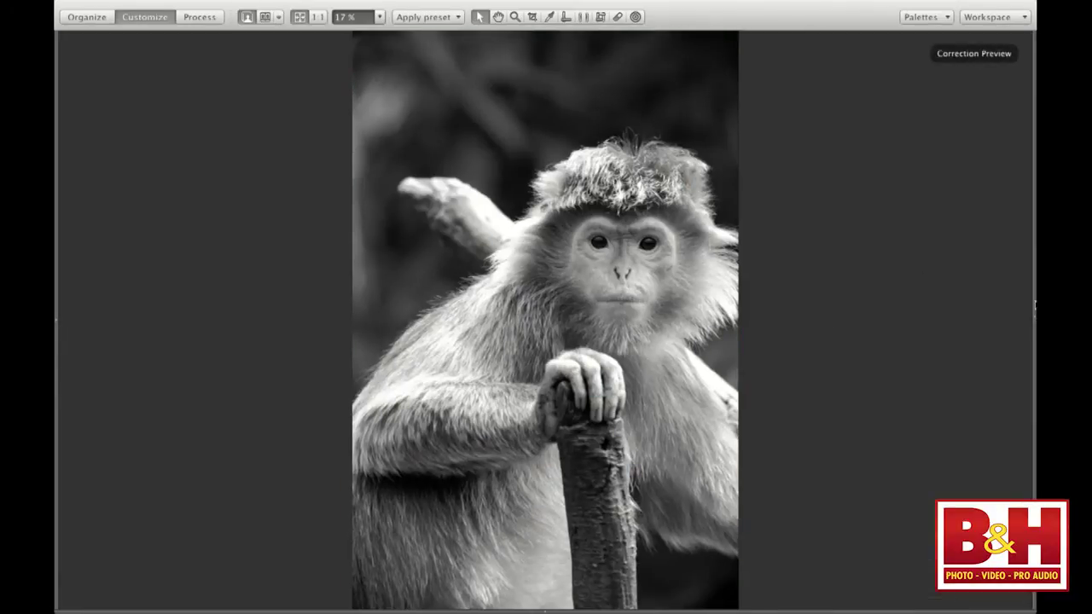
pyautogui.click(1033, 322)
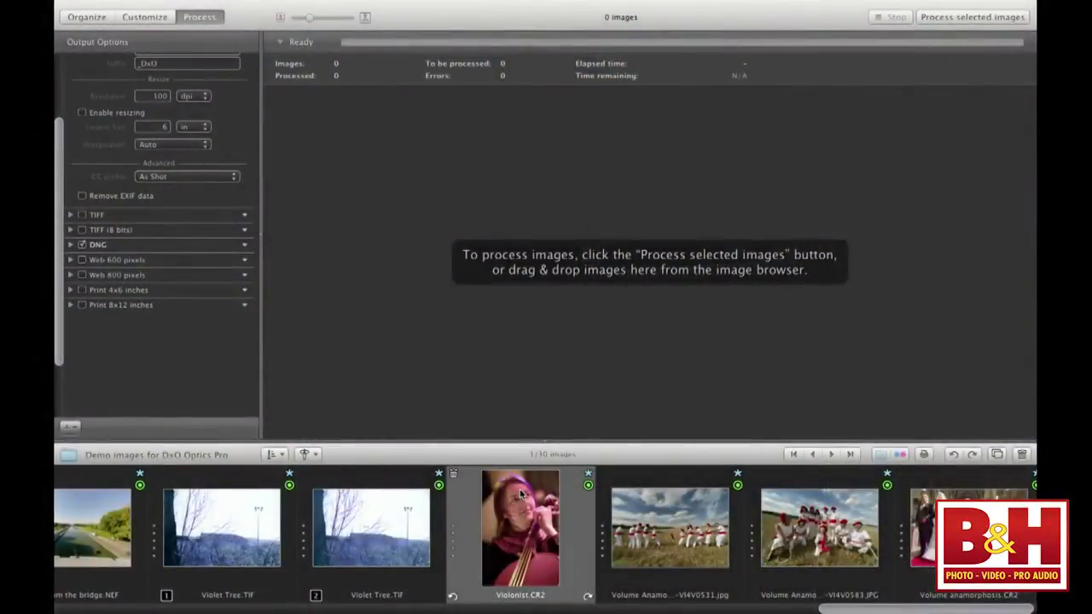
# Step: Review the JPEG and 8-bit TIFF output settings for processing, collapsing each one
pyautogui.moveTo(521, 493)
pyautogui.scroll(5, 173, 143)
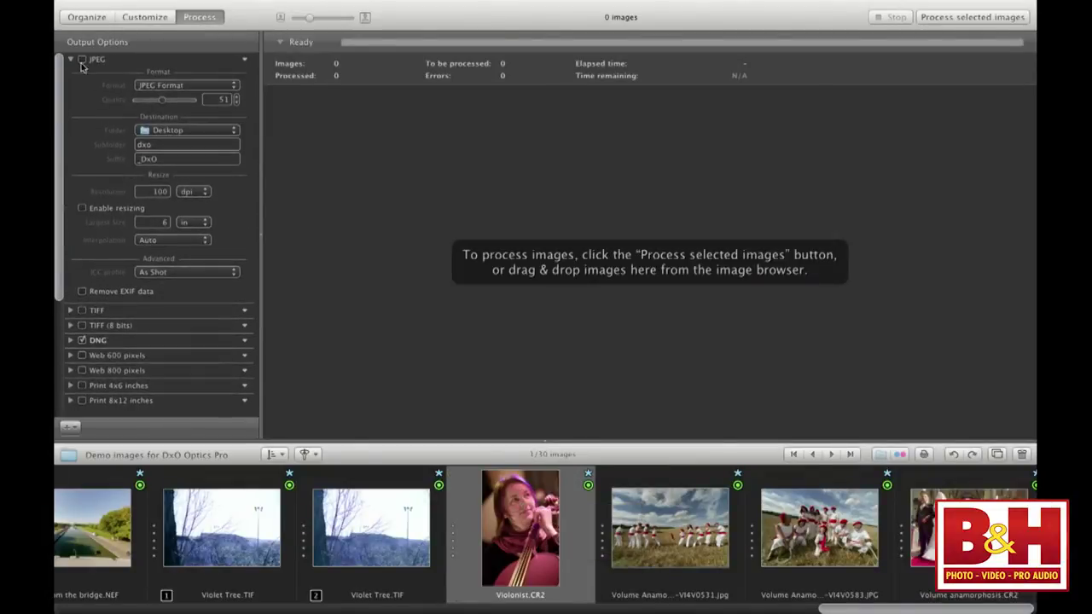
pyautogui.click(70, 59)
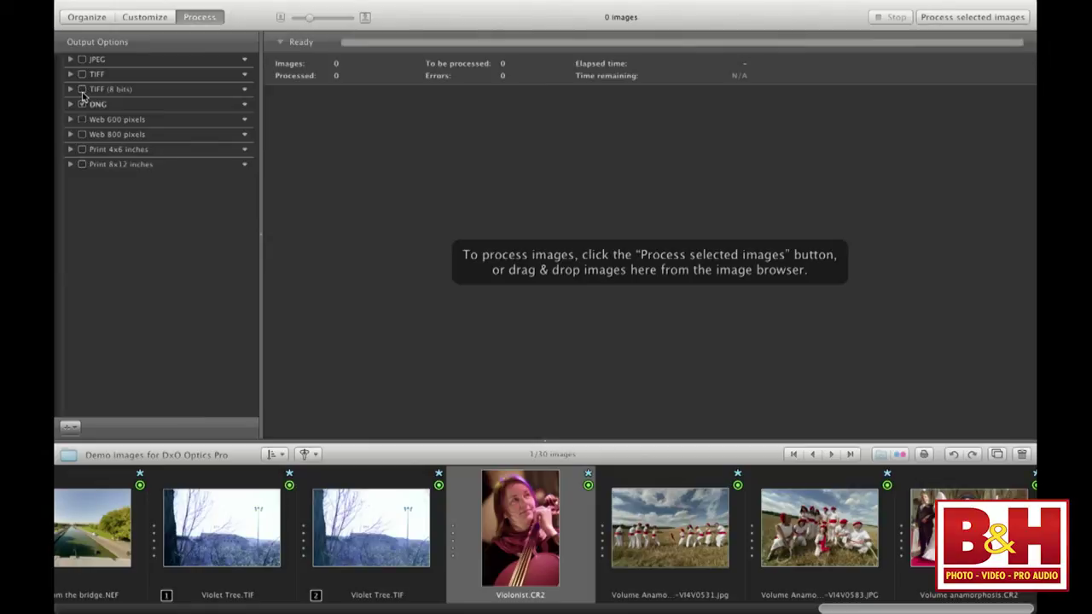
pyautogui.click(71, 90)
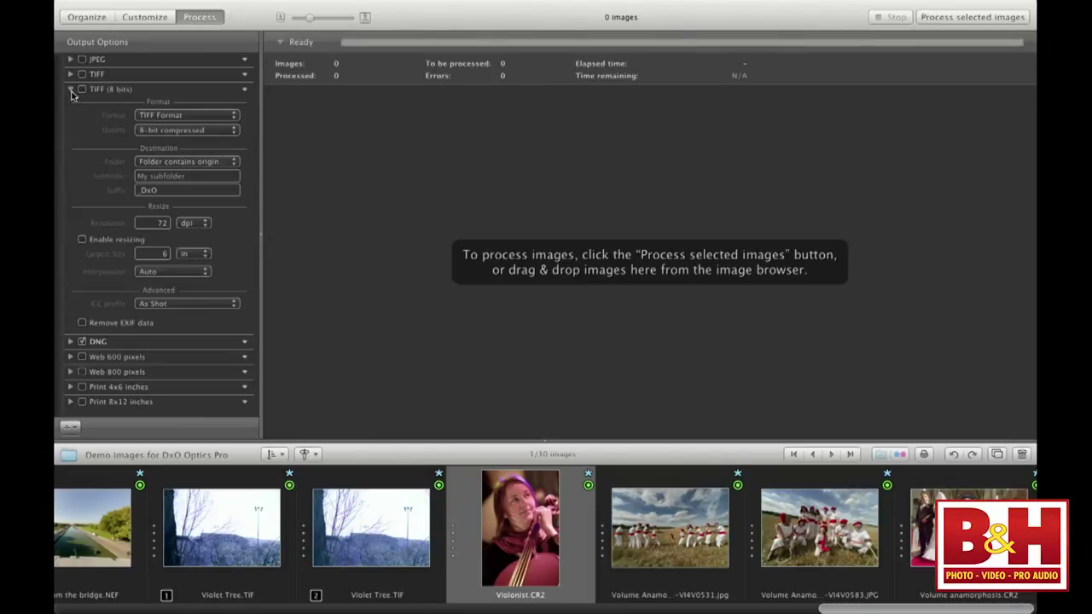
pyautogui.click(71, 90)
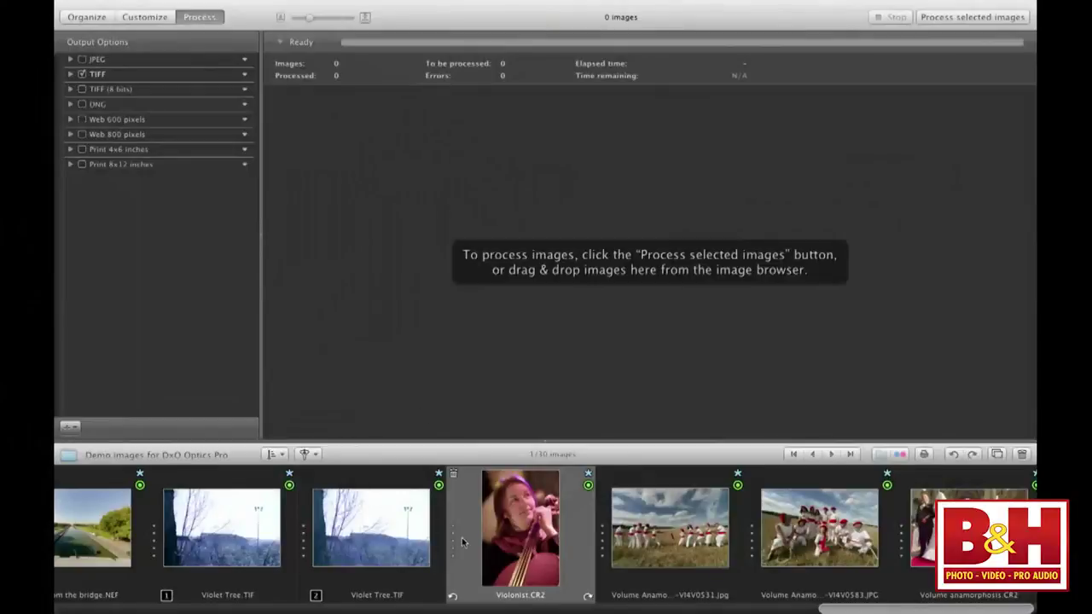
# Step: Review the 16-bit TIFF output settings and process Violonist.CR2 with only TIFF output enabled
pyautogui.click(72, 75)
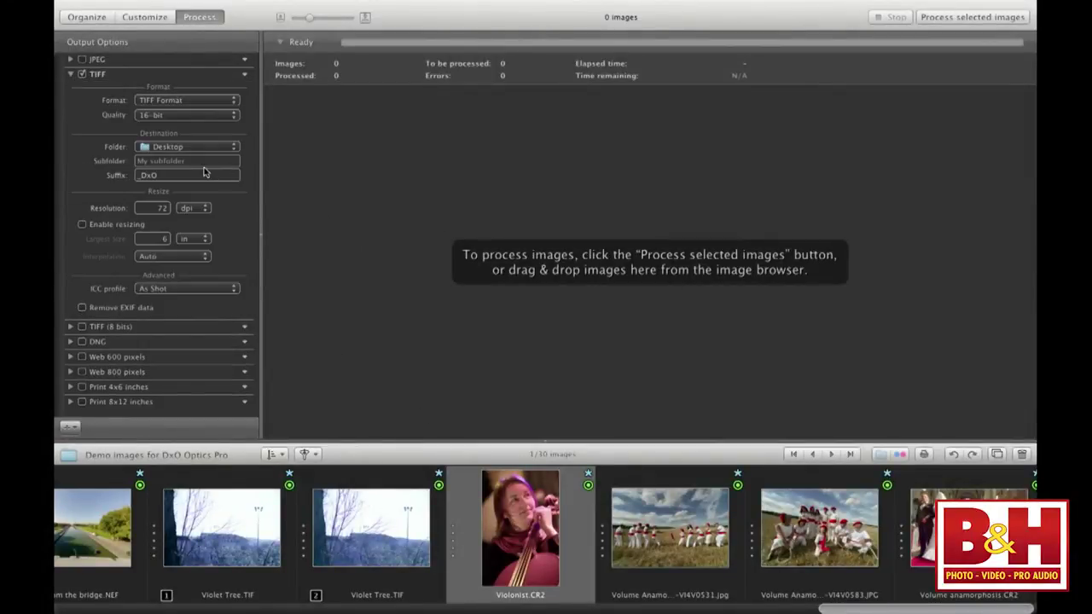
pyautogui.click(70, 75)
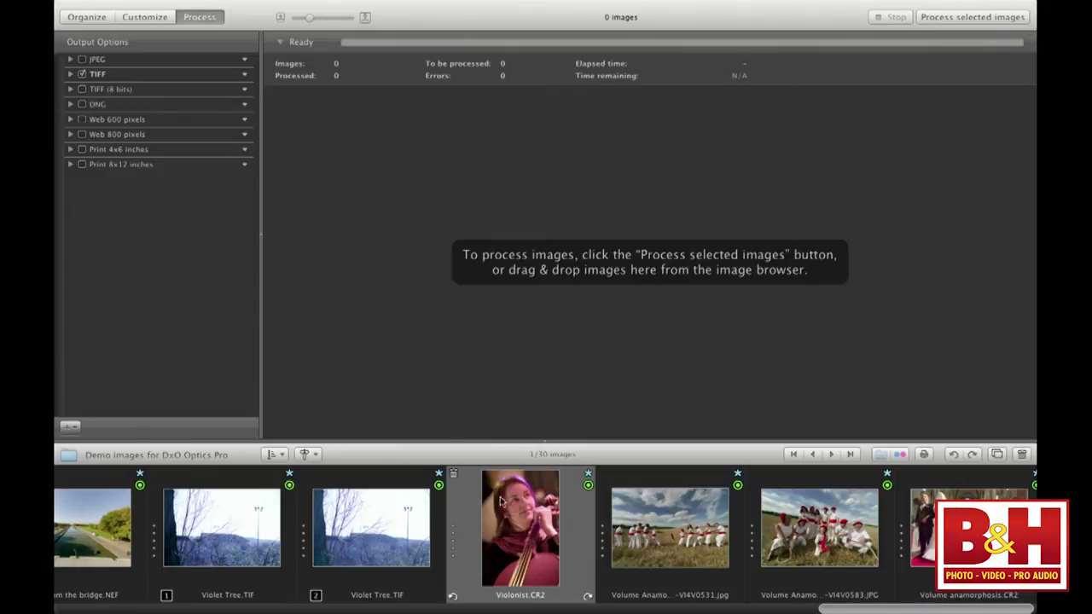
pyautogui.moveTo(520, 505); pyautogui.dragTo(551, 263)
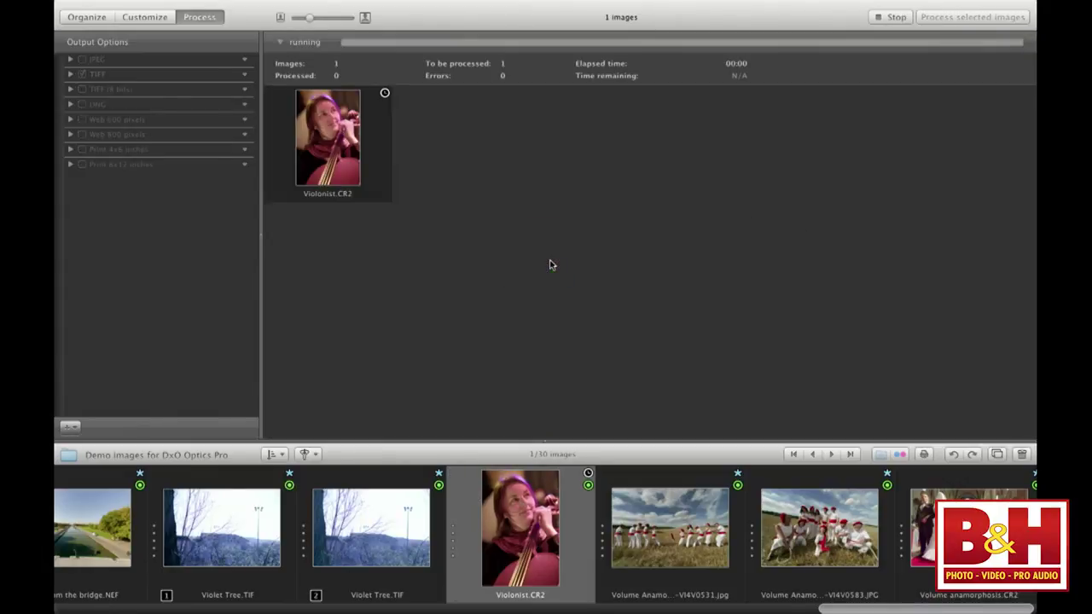